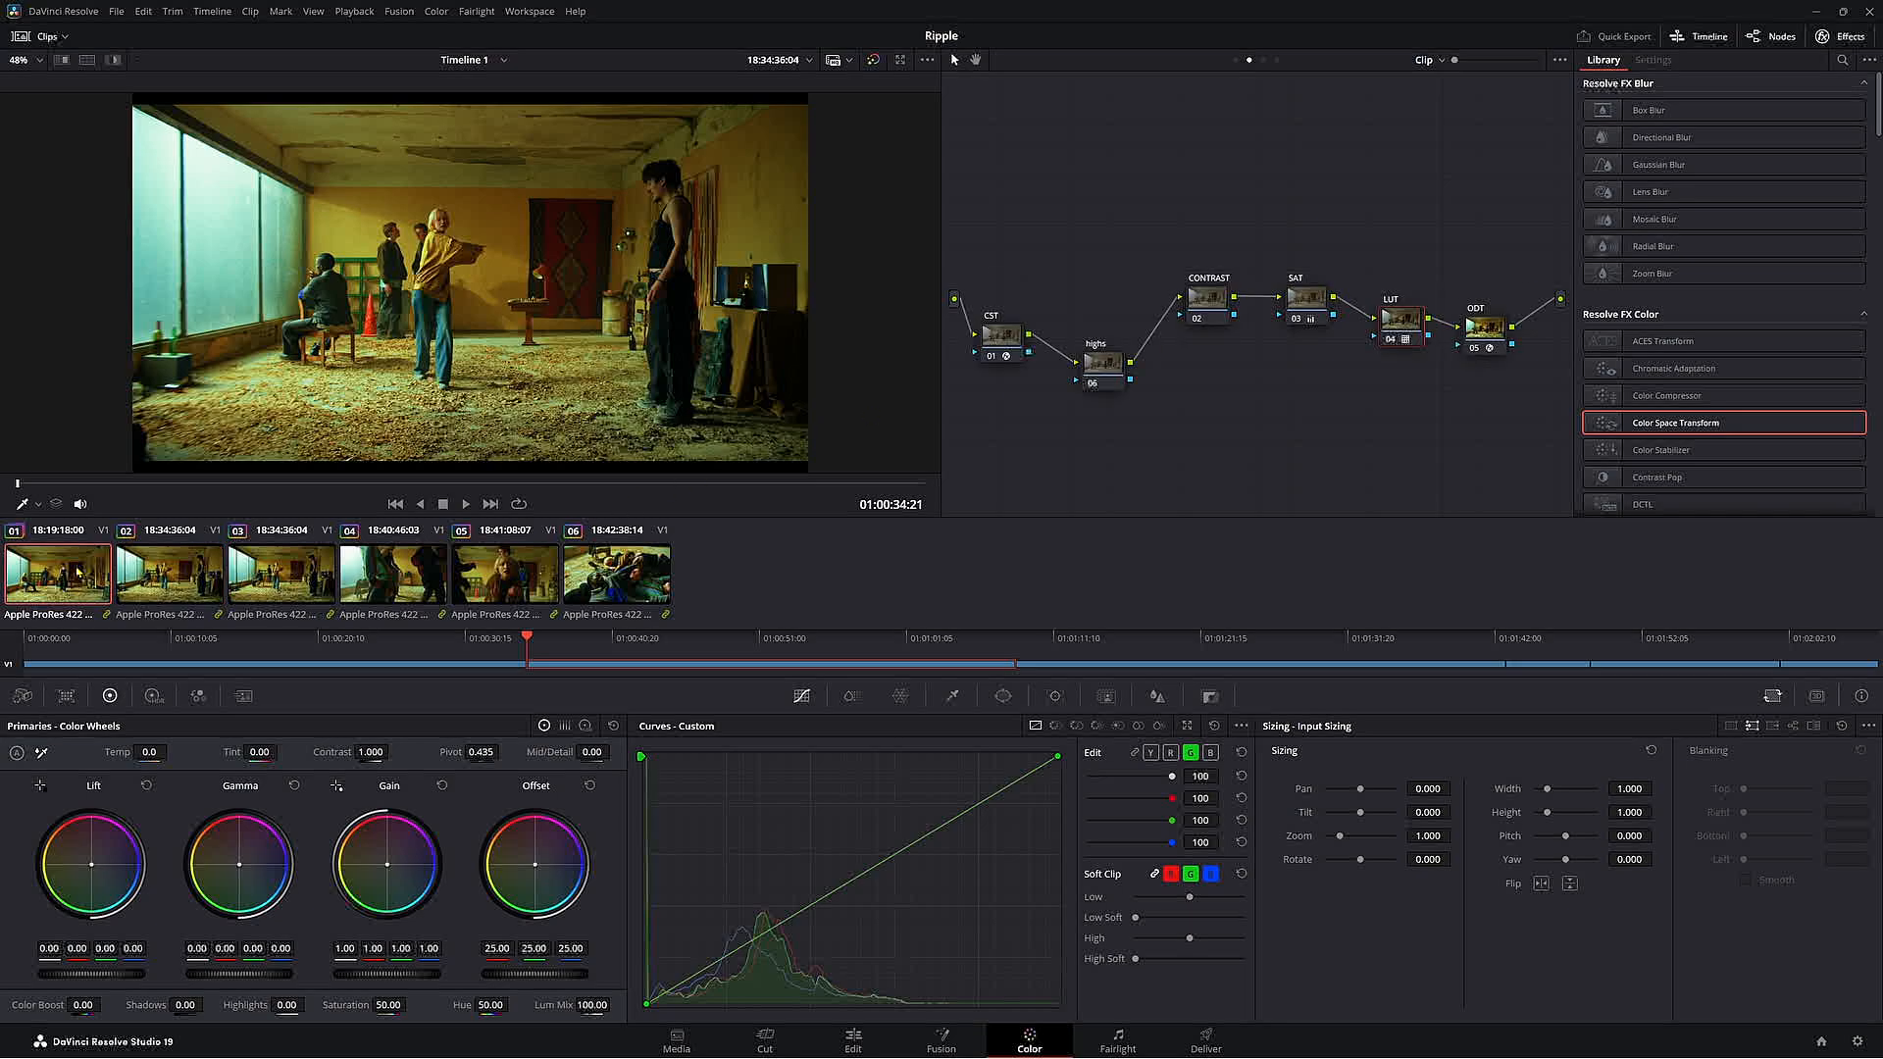
- Step through the grades on clips 03, 04 and 05, then return to clip 02
key("Down")
key("Up")
key("Up")
key("Down")
key("Down")
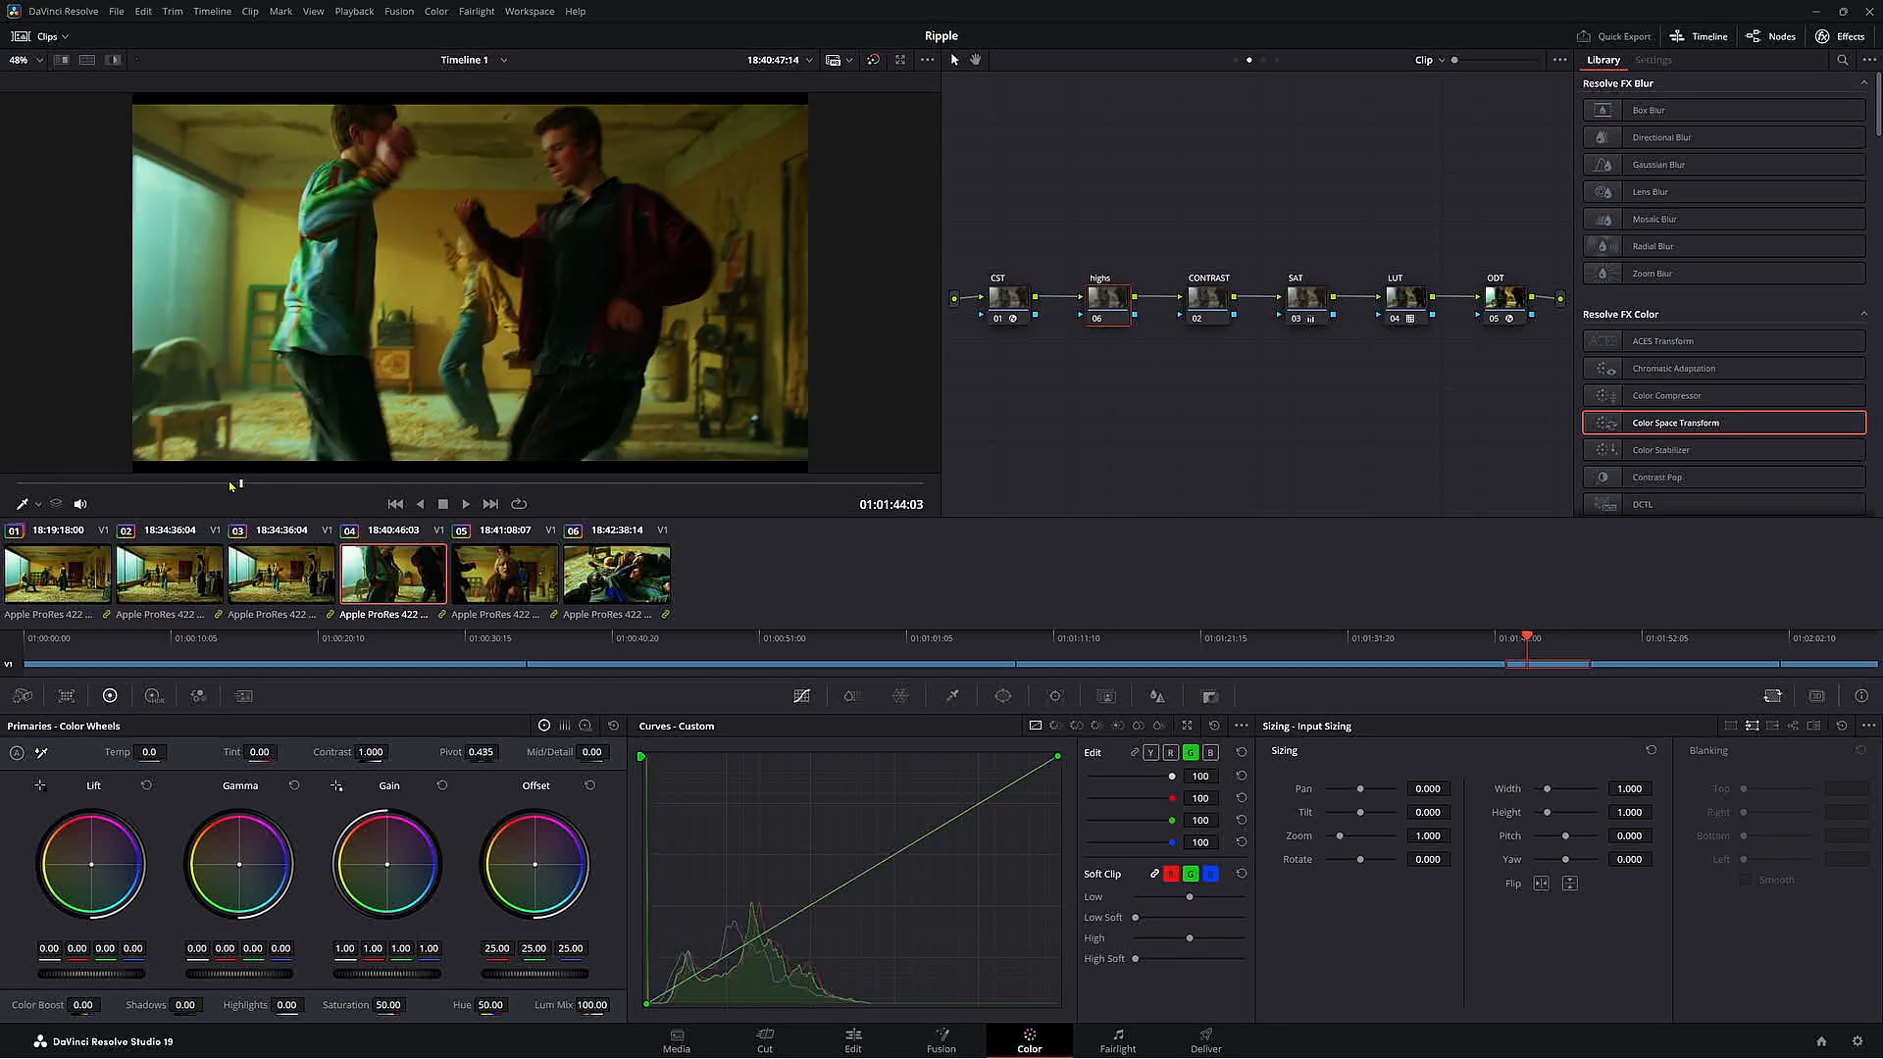
key("Up")
key("Up")
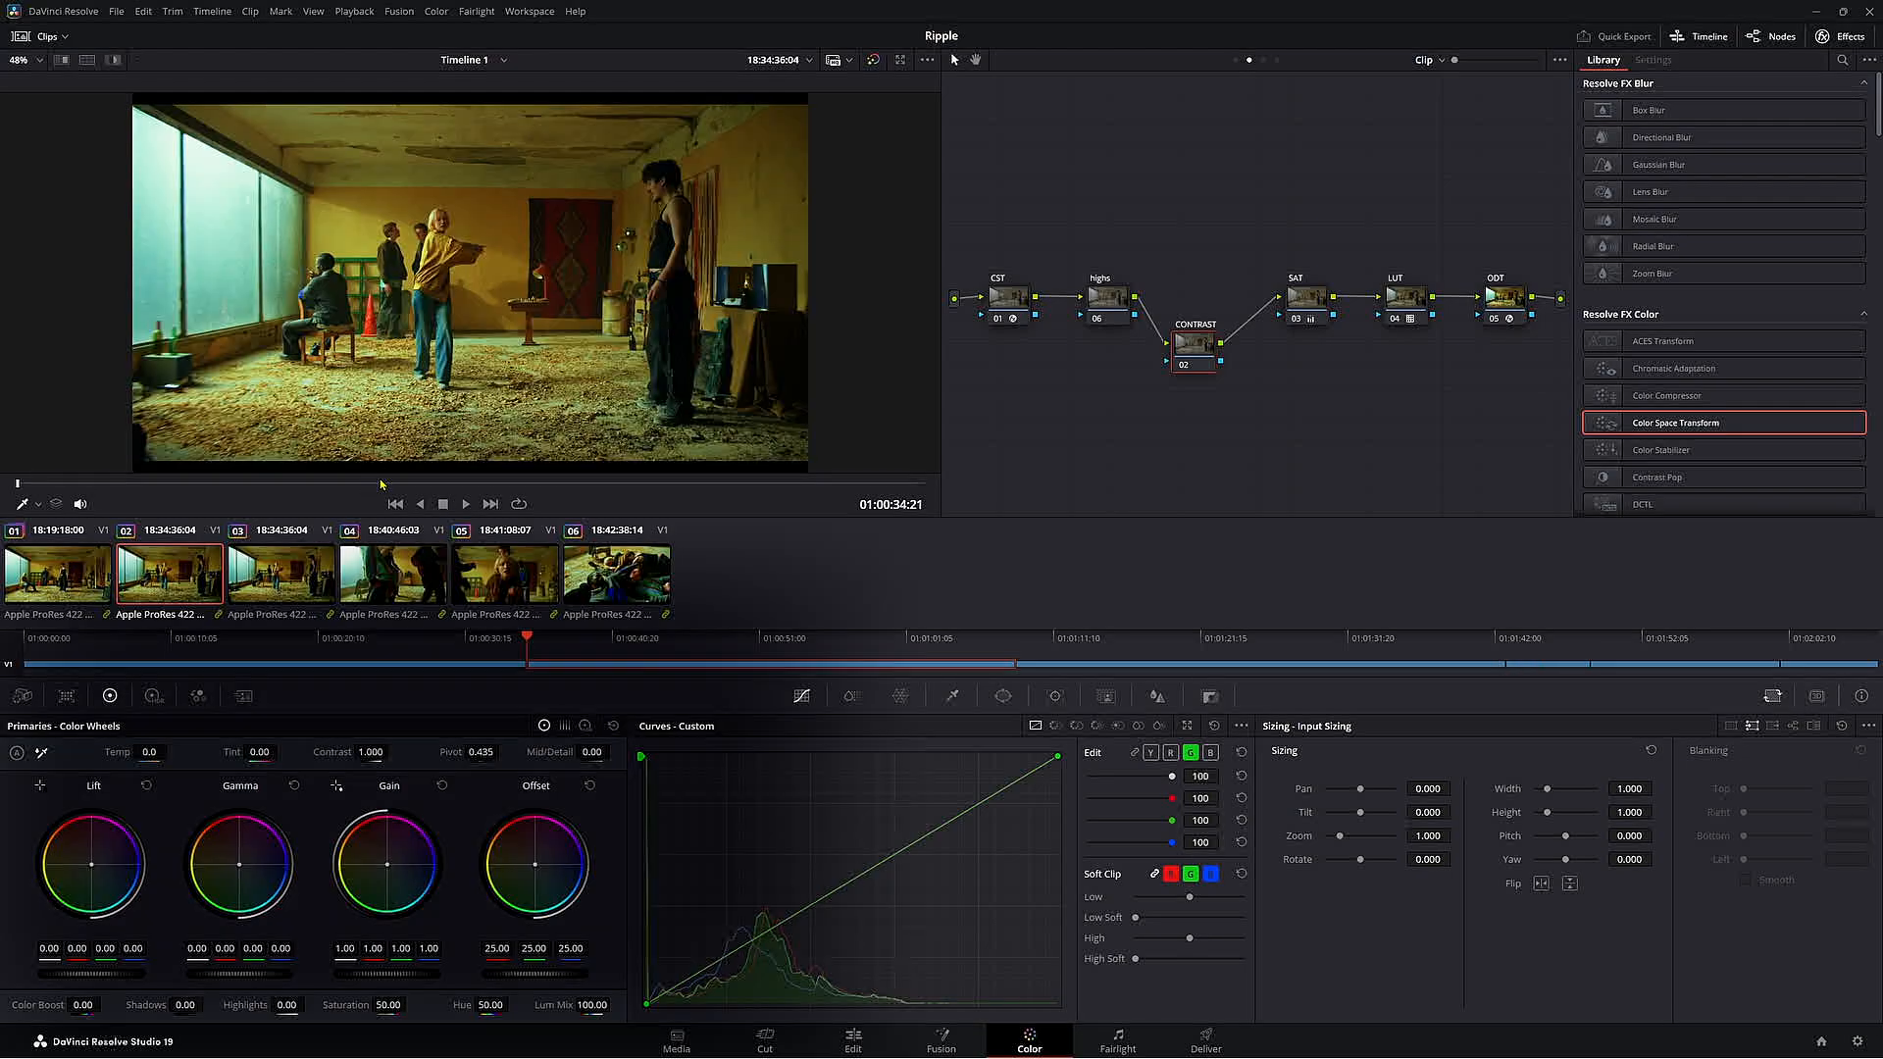
- Reposition clip 02's CST, ODT and LUT nodes in the graph while scrubbing the viewer
left_click_drag(1013, 313, 1012, 386)
left_click_drag(1505, 298, 1489, 298)
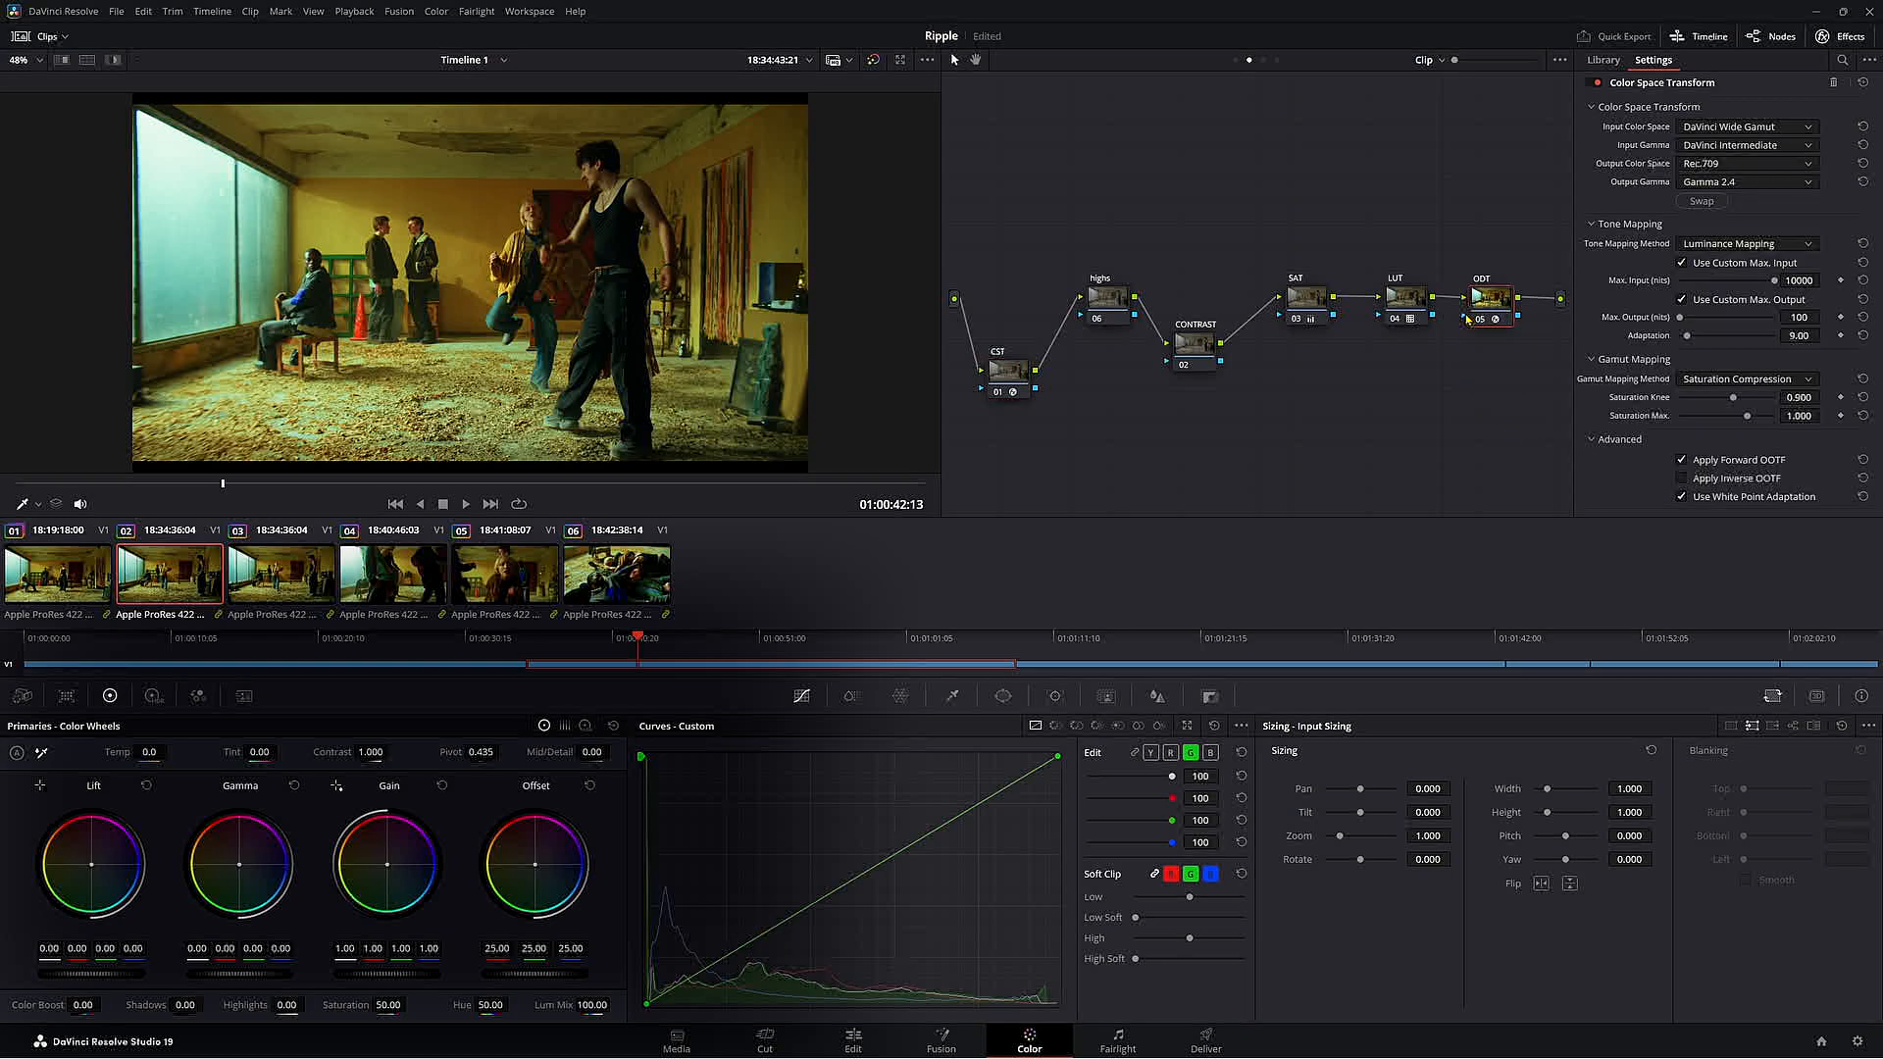
left_click(429, 485)
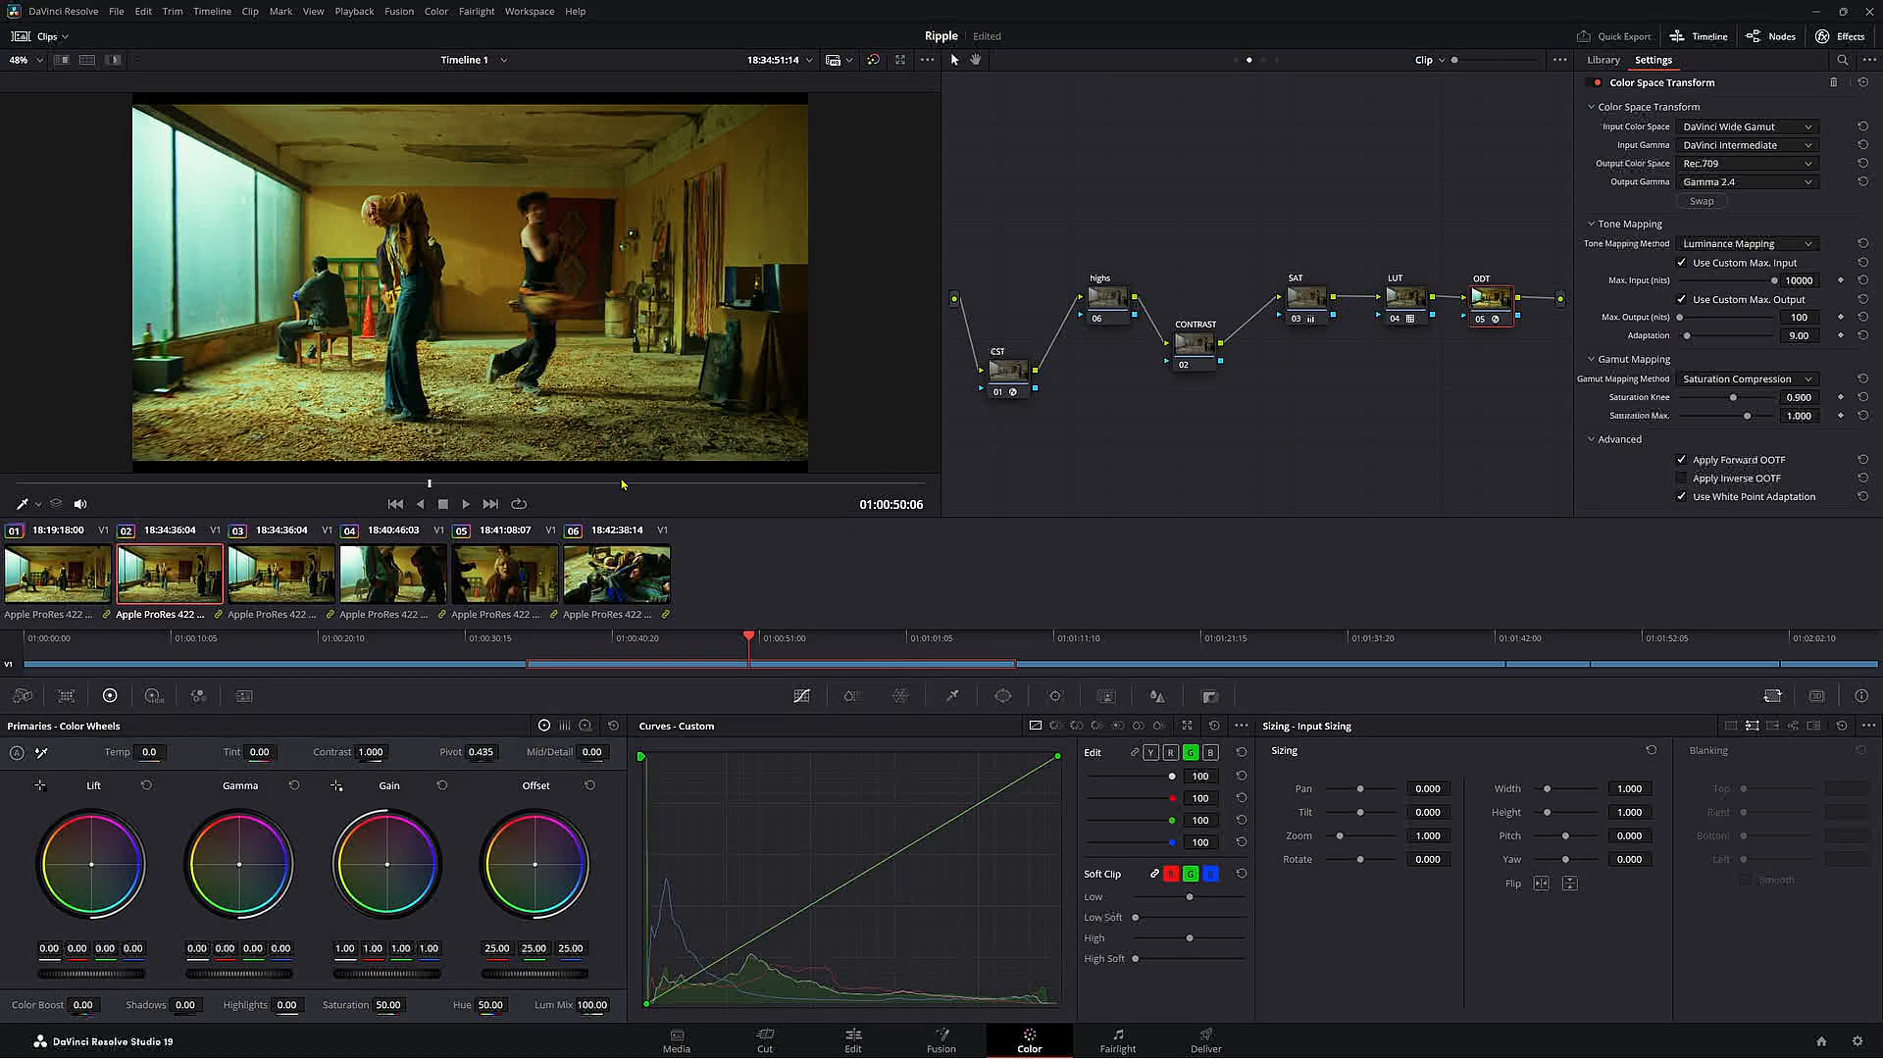
left_click(282, 486)
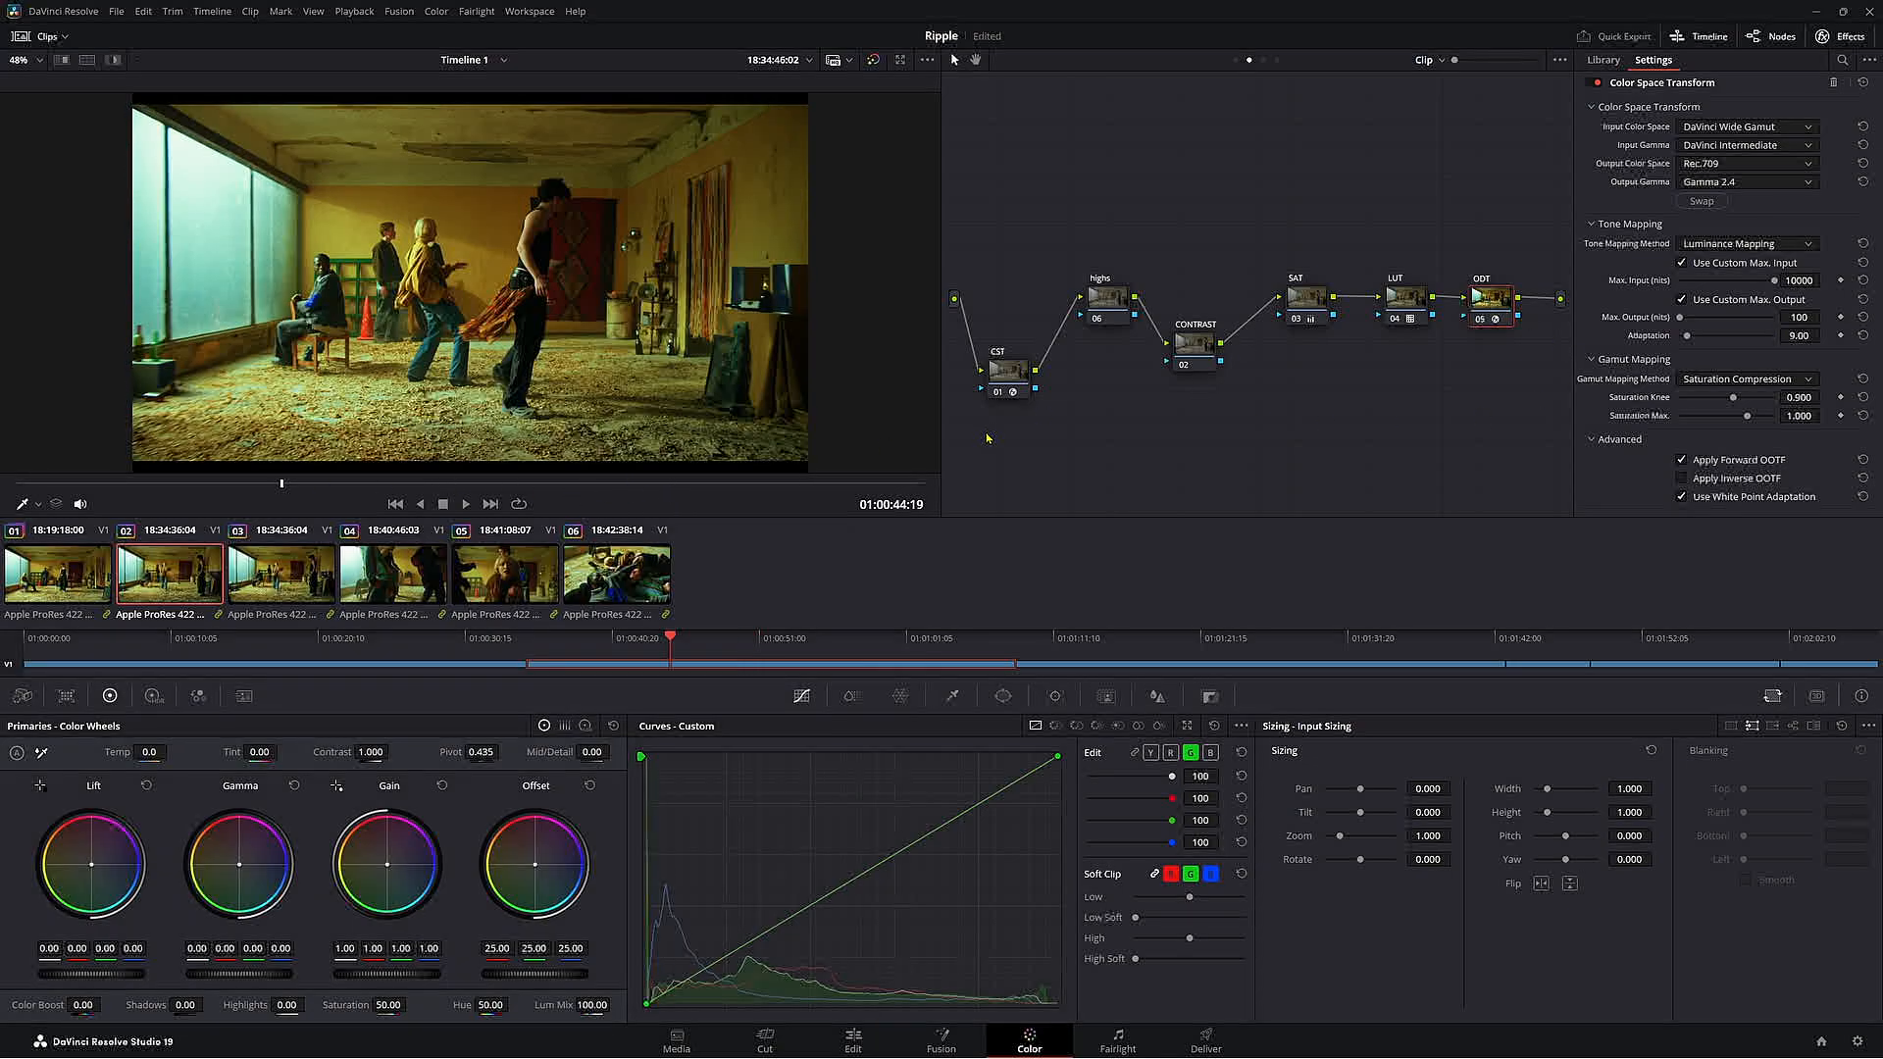
left_click_drag(1000, 375, 1025, 376)
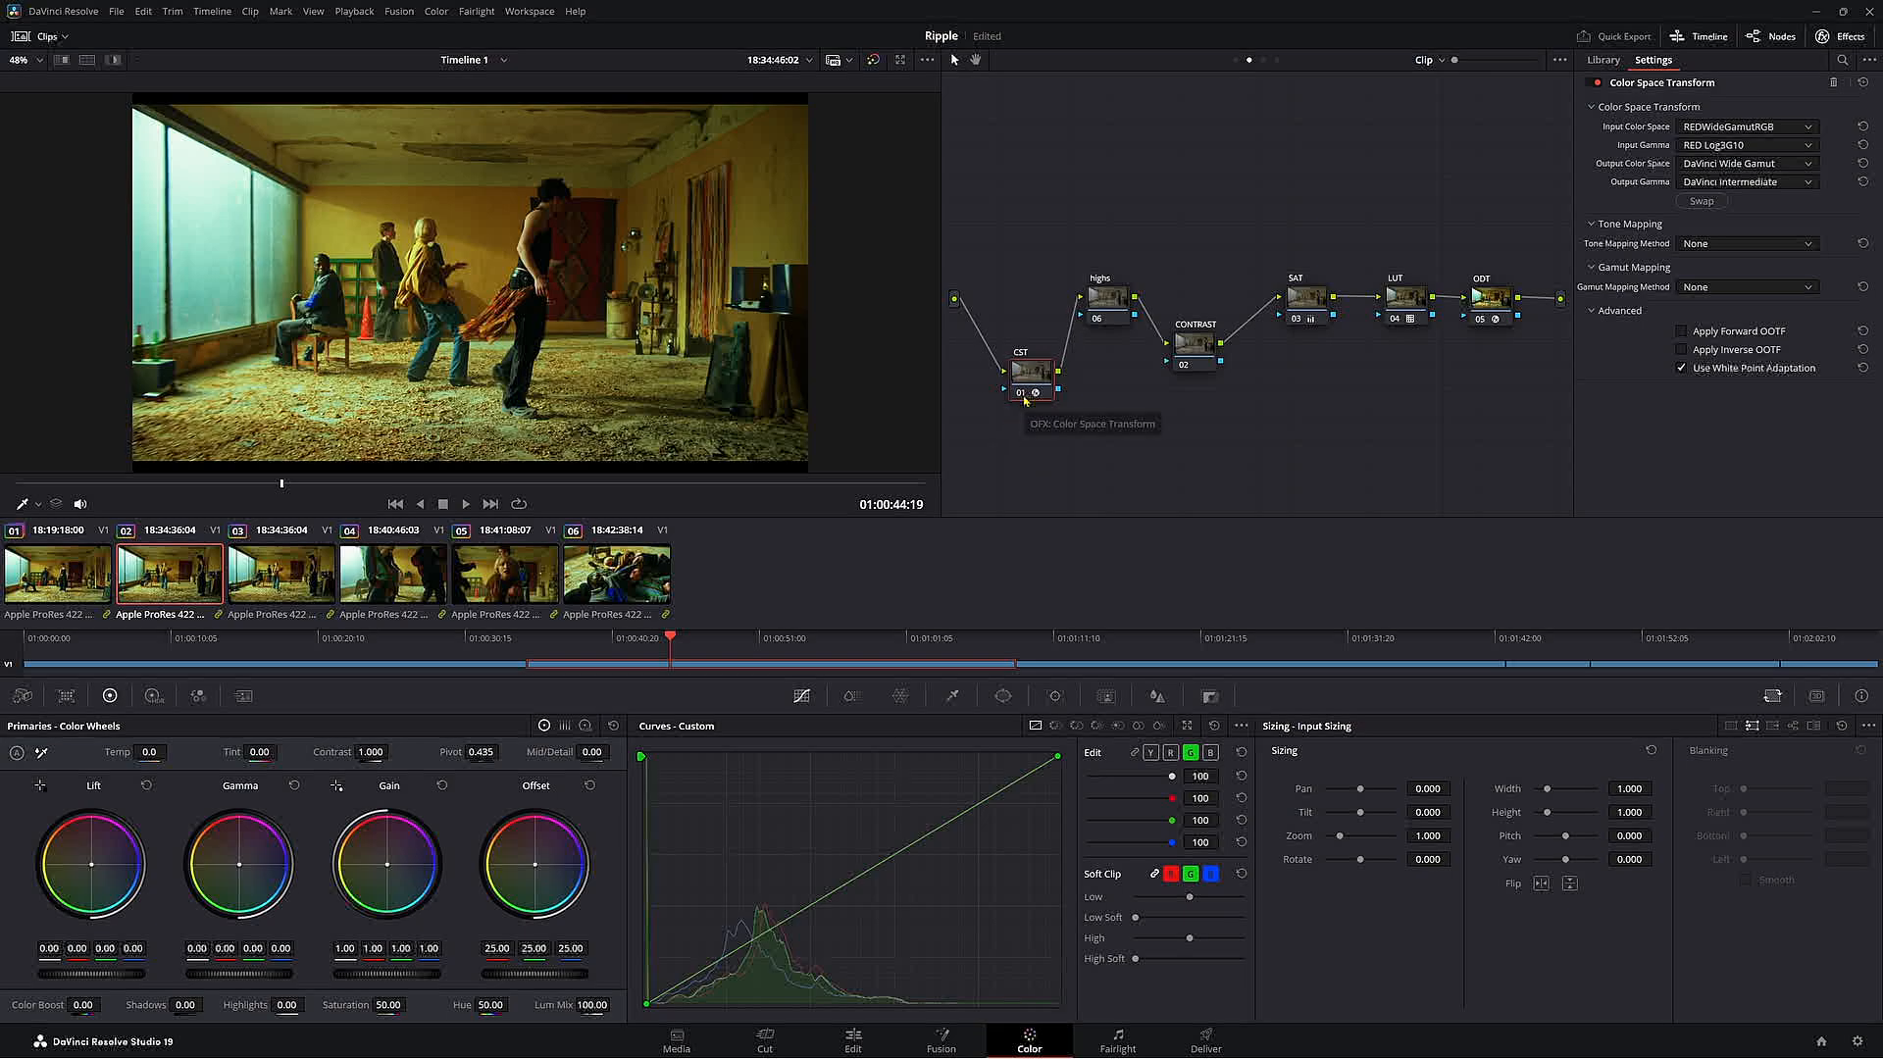
left_click_drag(1405, 302, 1368, 234)
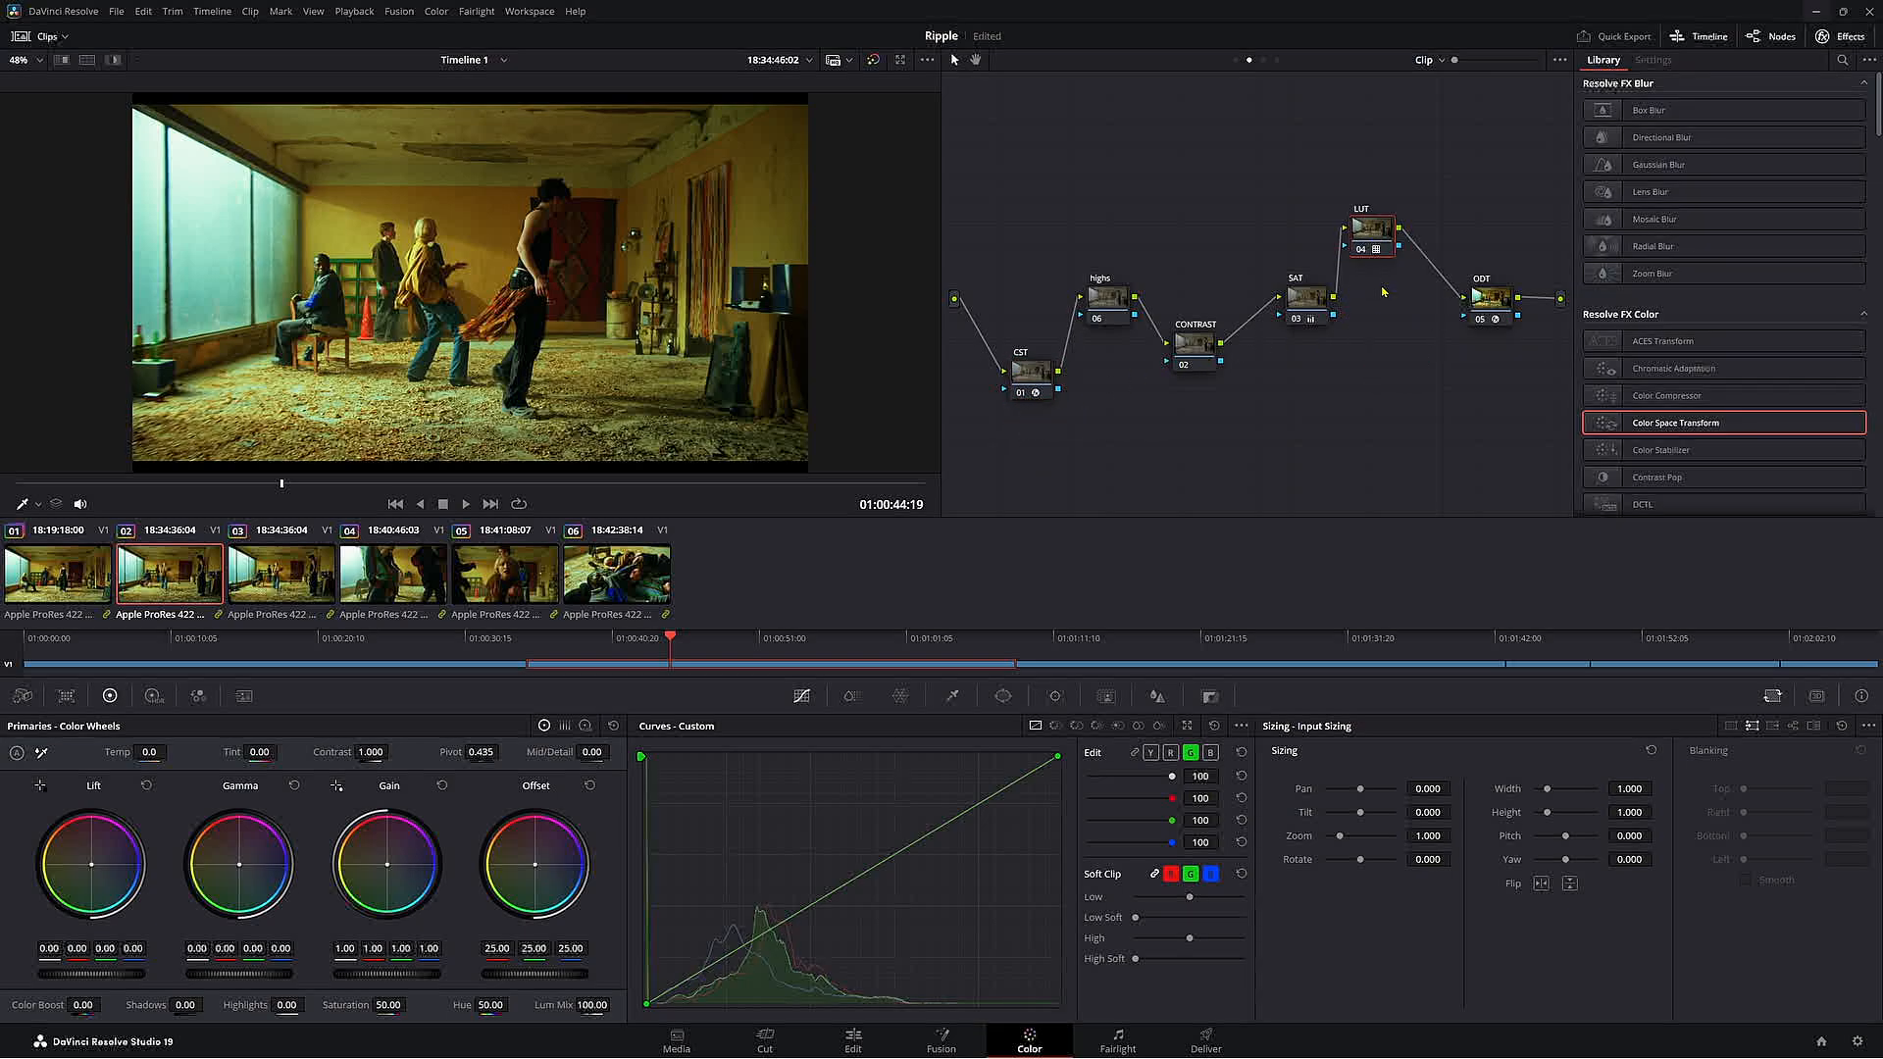
- Watch the shot in the full-screen cinema viewer and skip ahead during playback
key("ctrl+f")
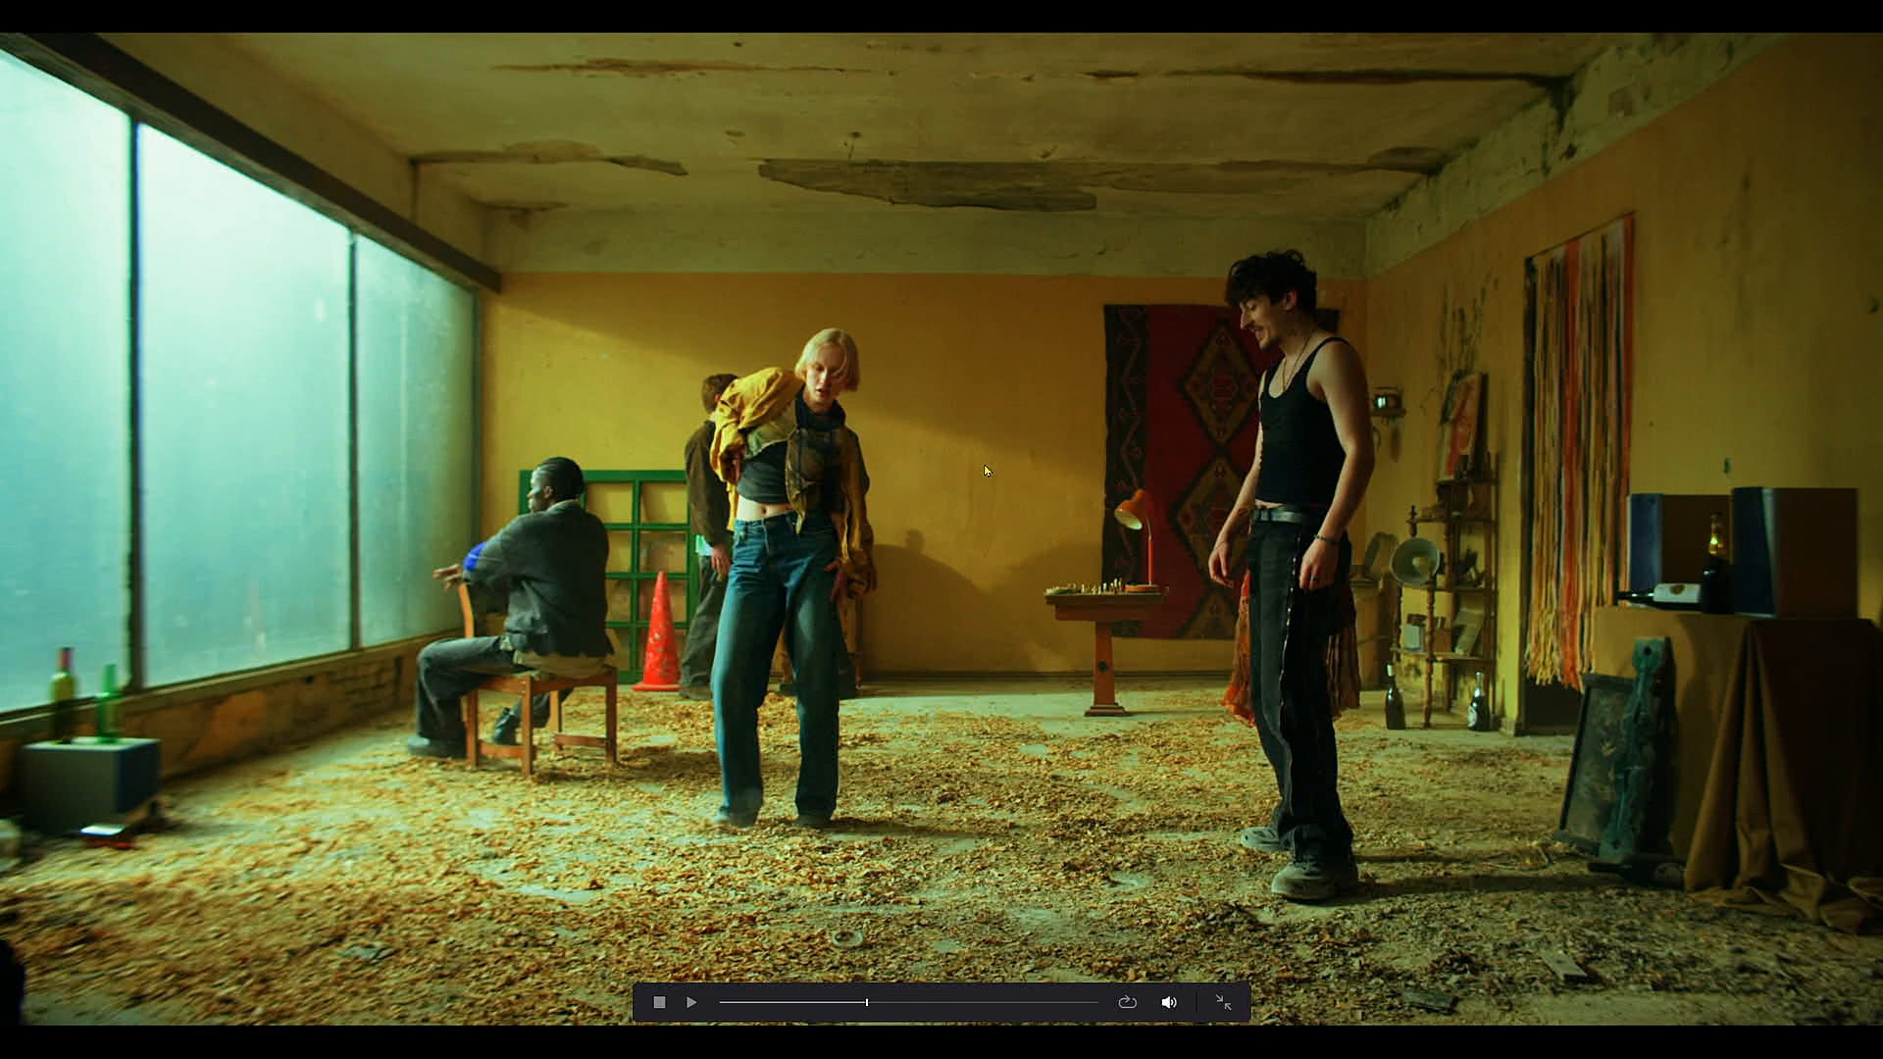
left_click(937, 1002)
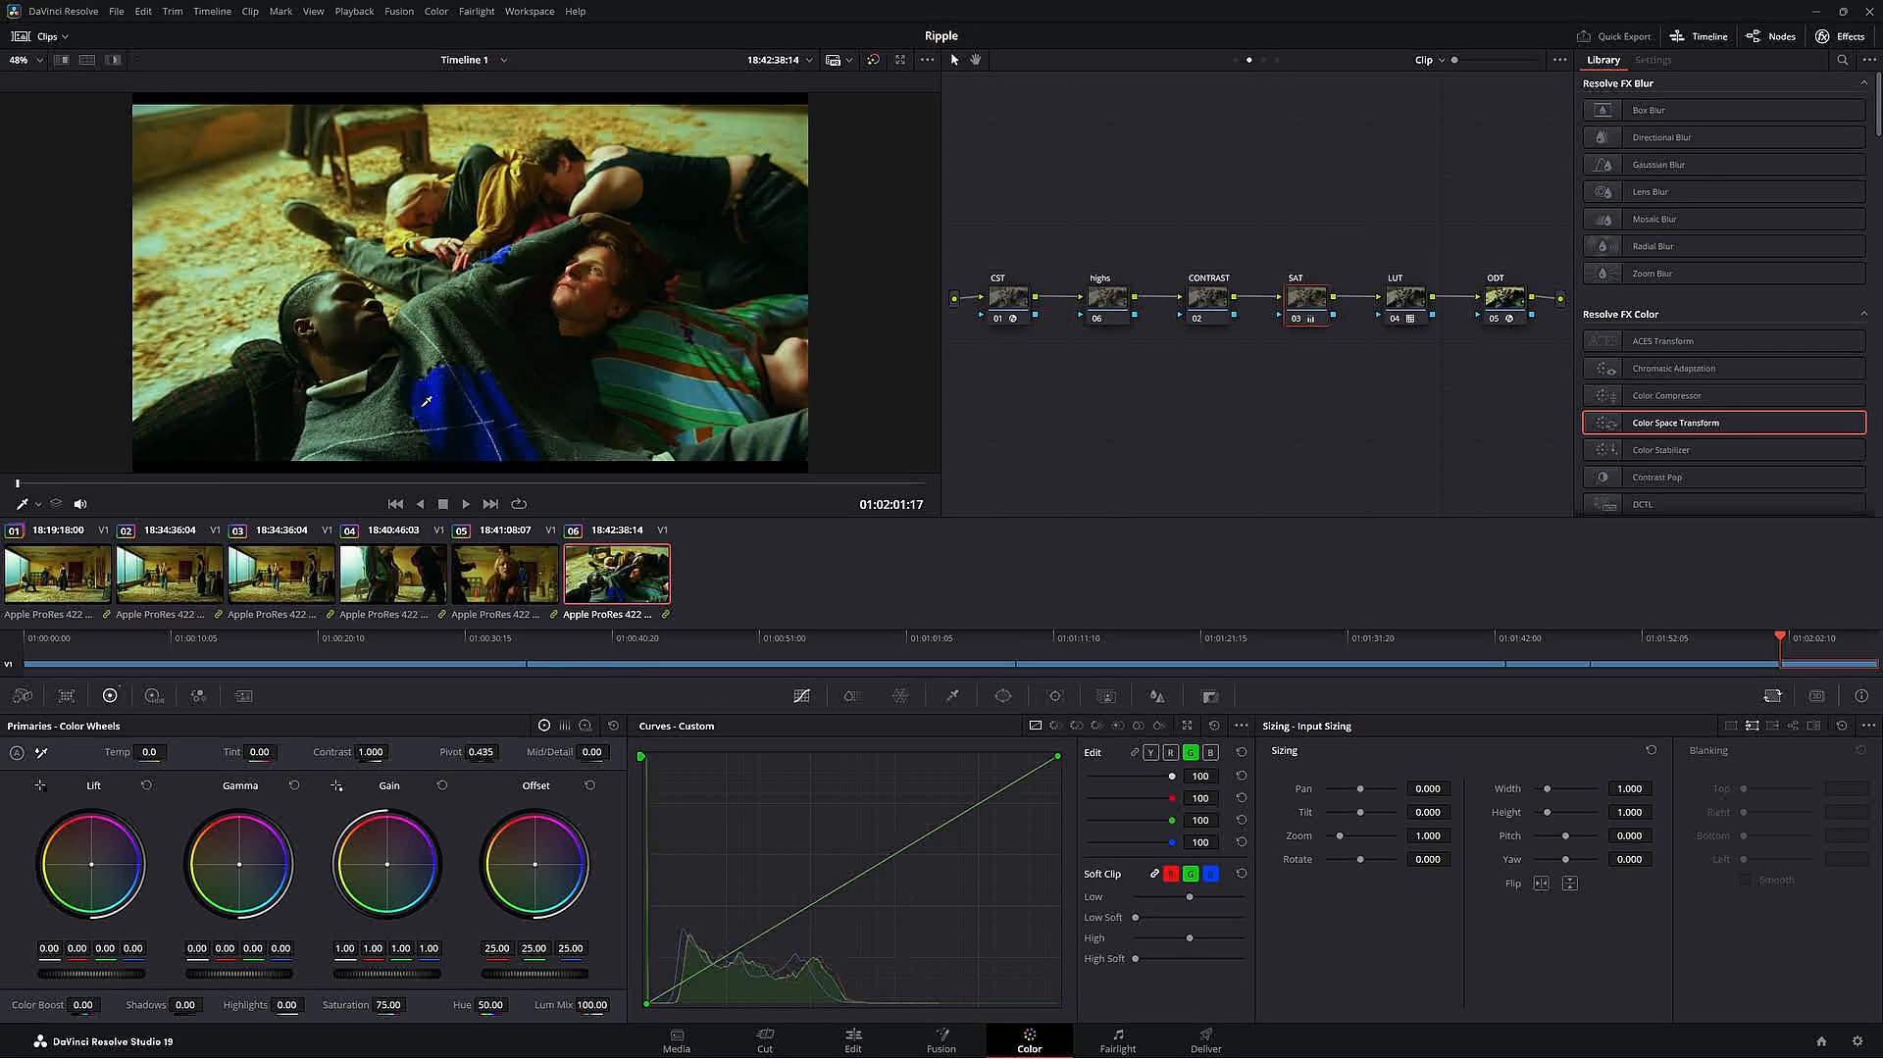
- Reset the SAT node's grade back to saturation 50 after checking clips 04 and 05
left_click(504, 574)
left_click(394, 575)
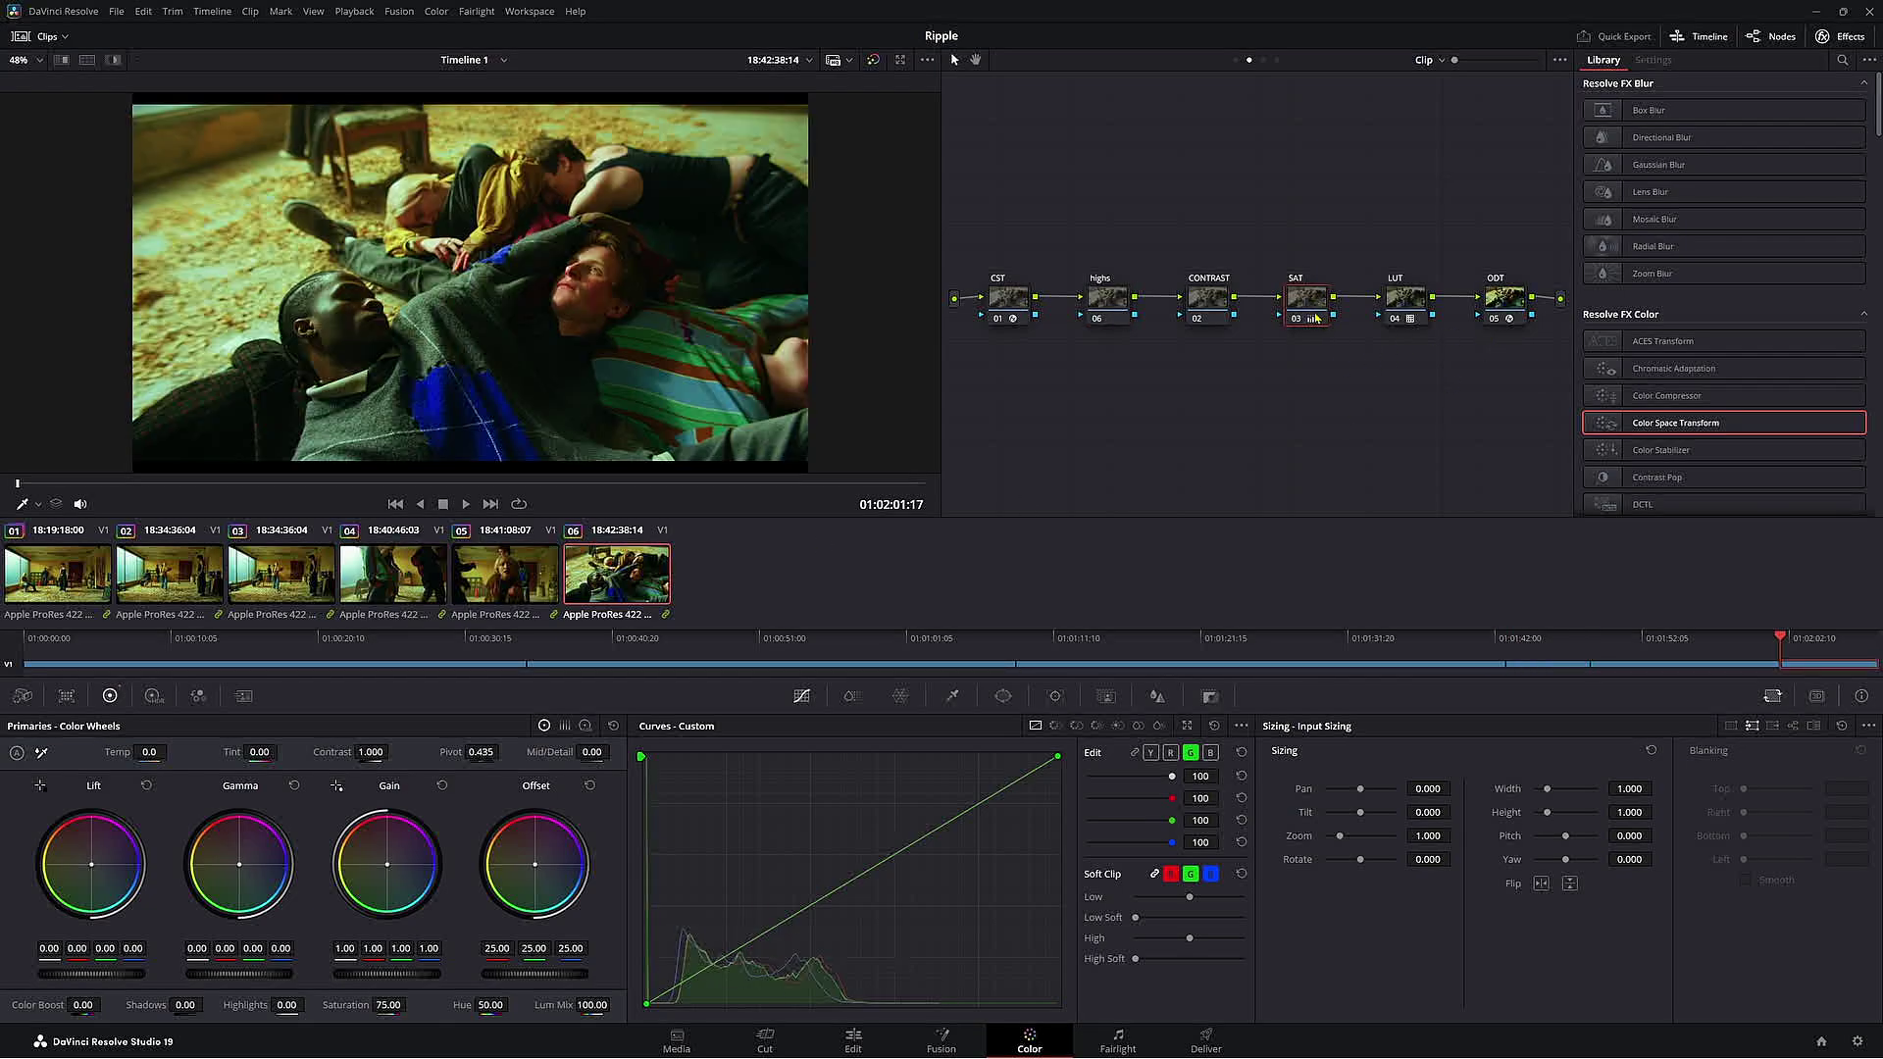
right_click(1315, 320)
left_click(1353, 339)
left_click(503, 574)
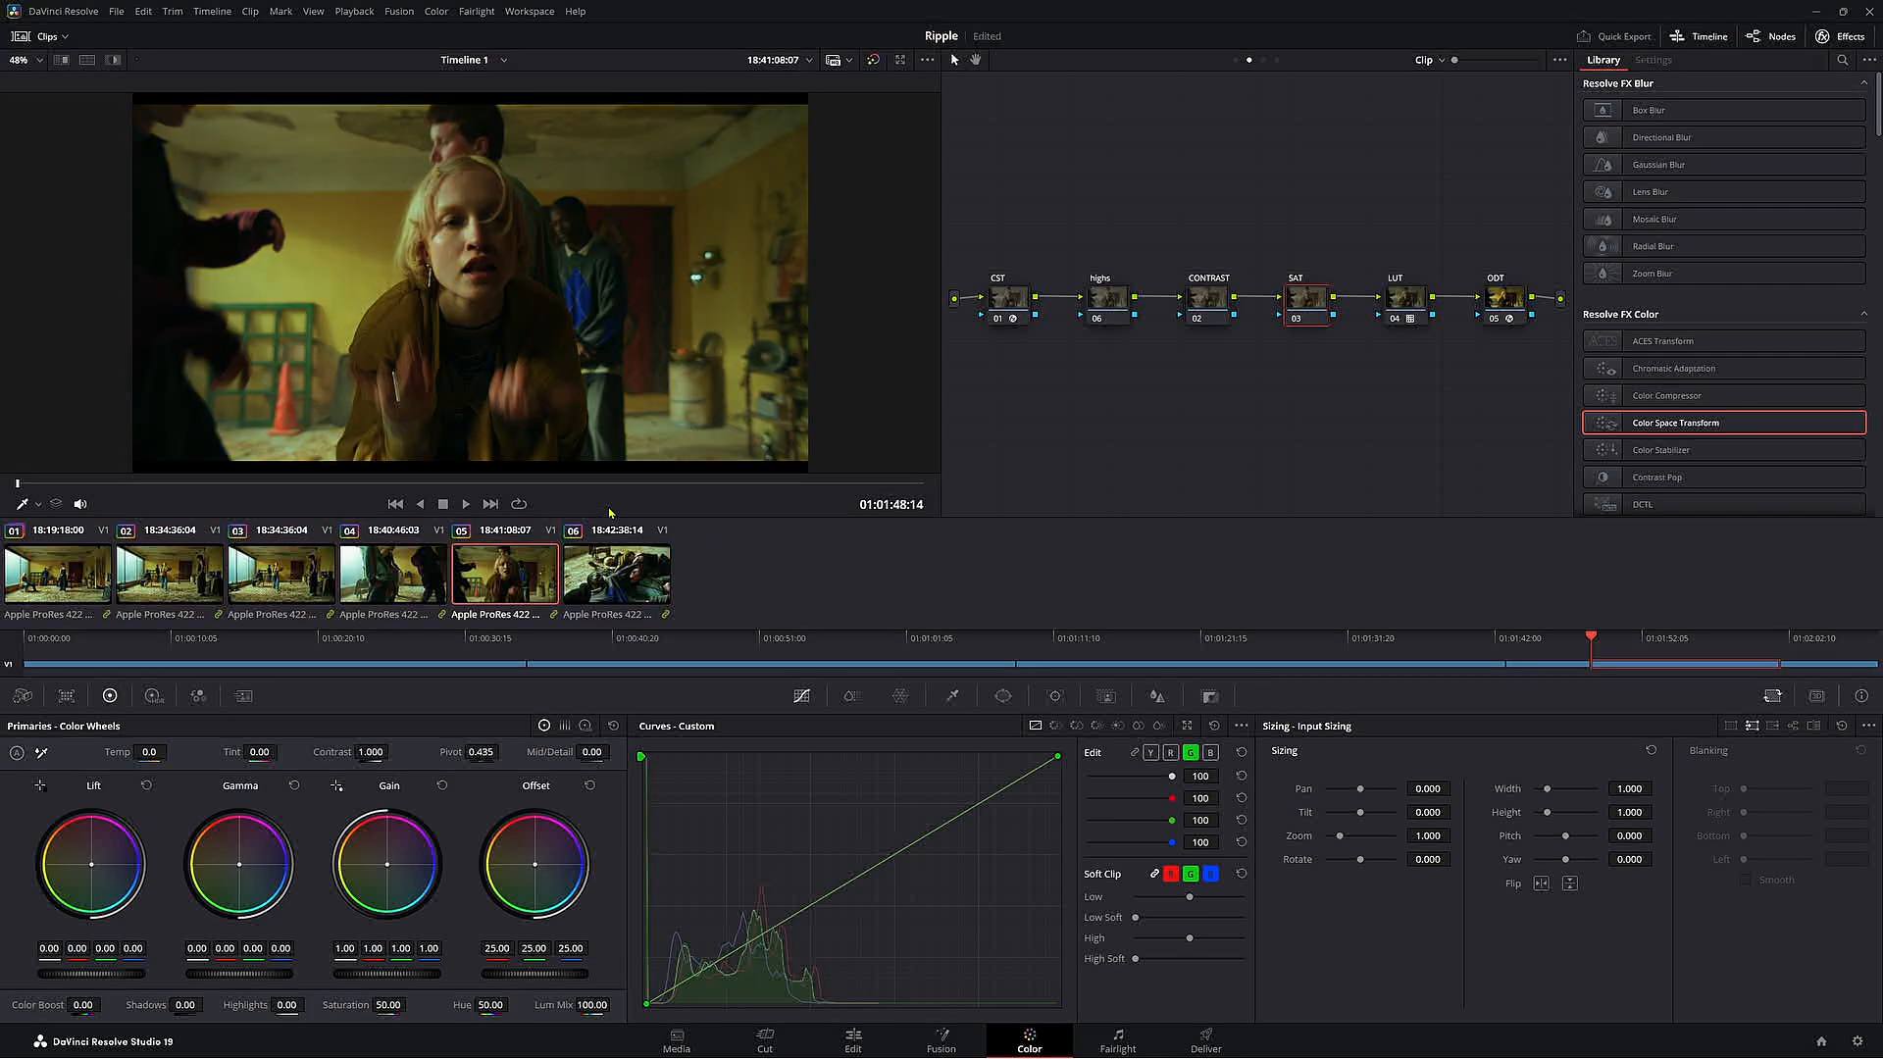
left_click(618, 573)
- Raise saturation to about 83 on the selected clips, then check clips 05, 04 and 01
left_click_drag(371, 1004, 377, 1003)
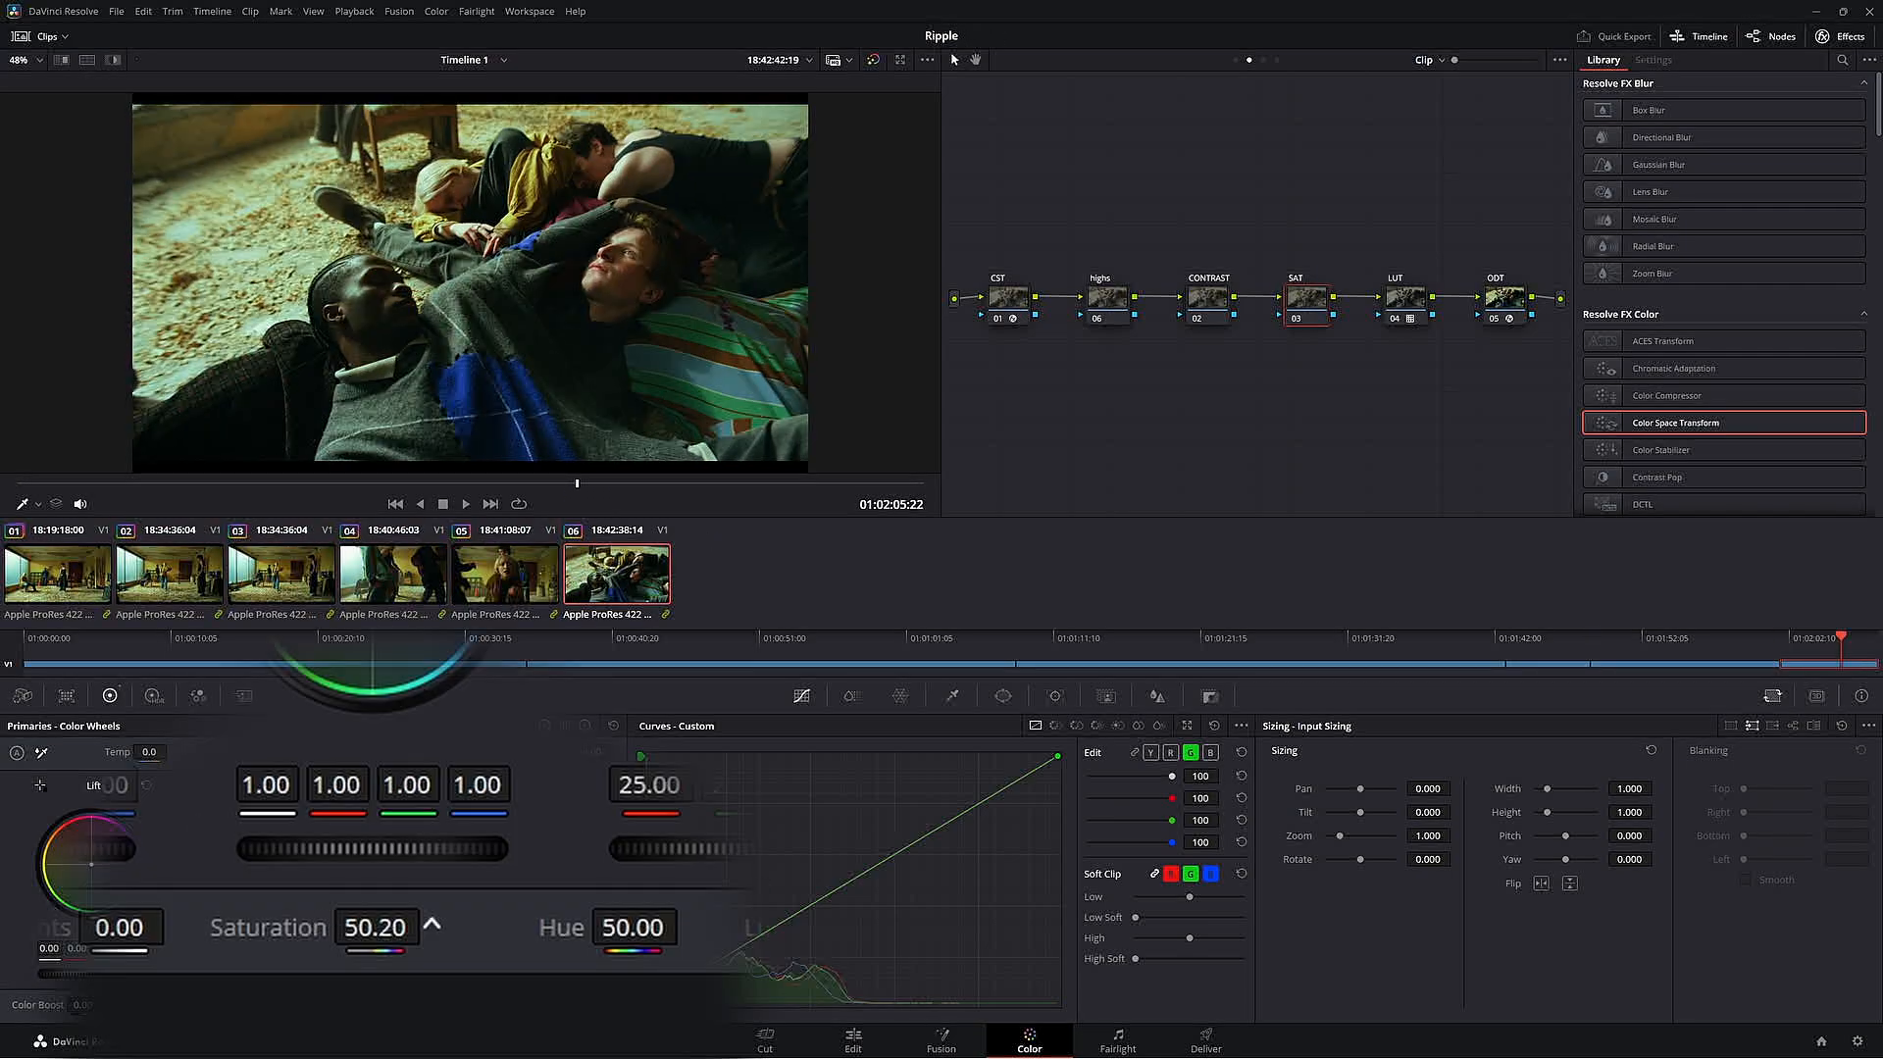
left_click_drag(353, 923, 434, 924)
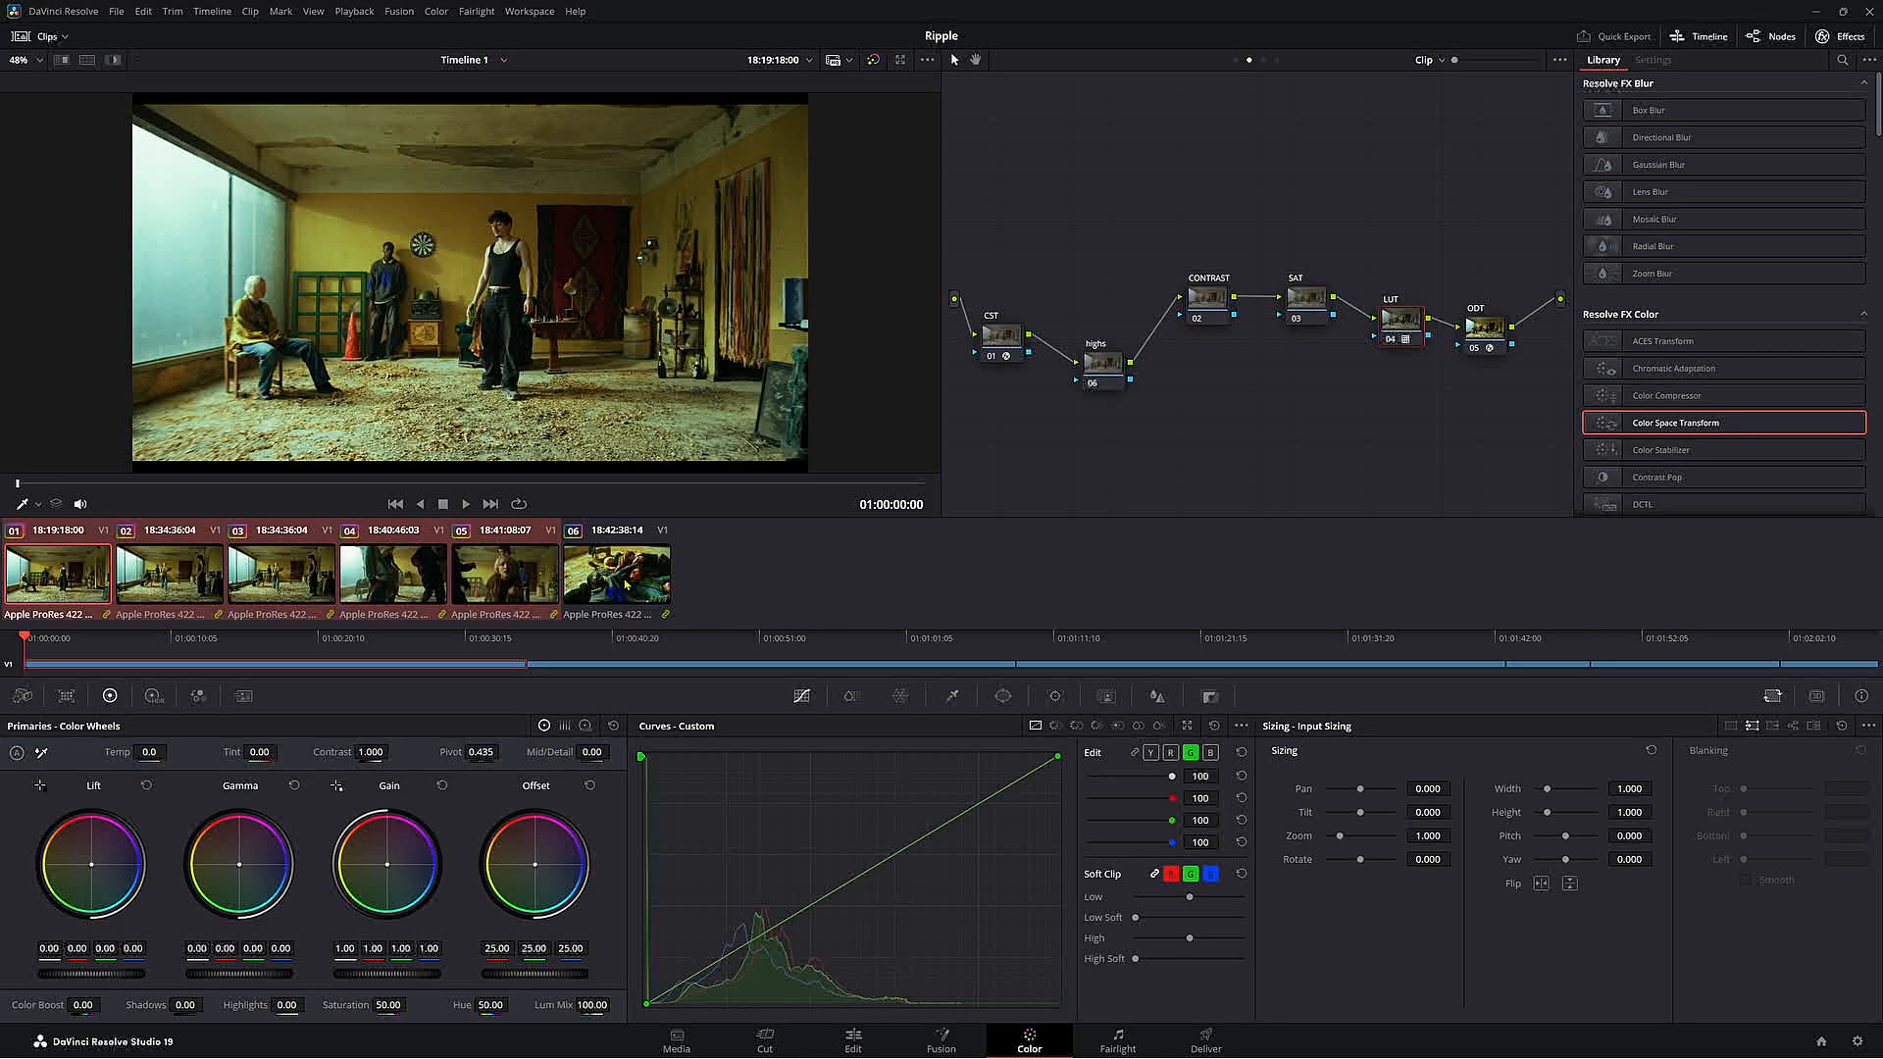
left_click(505, 574)
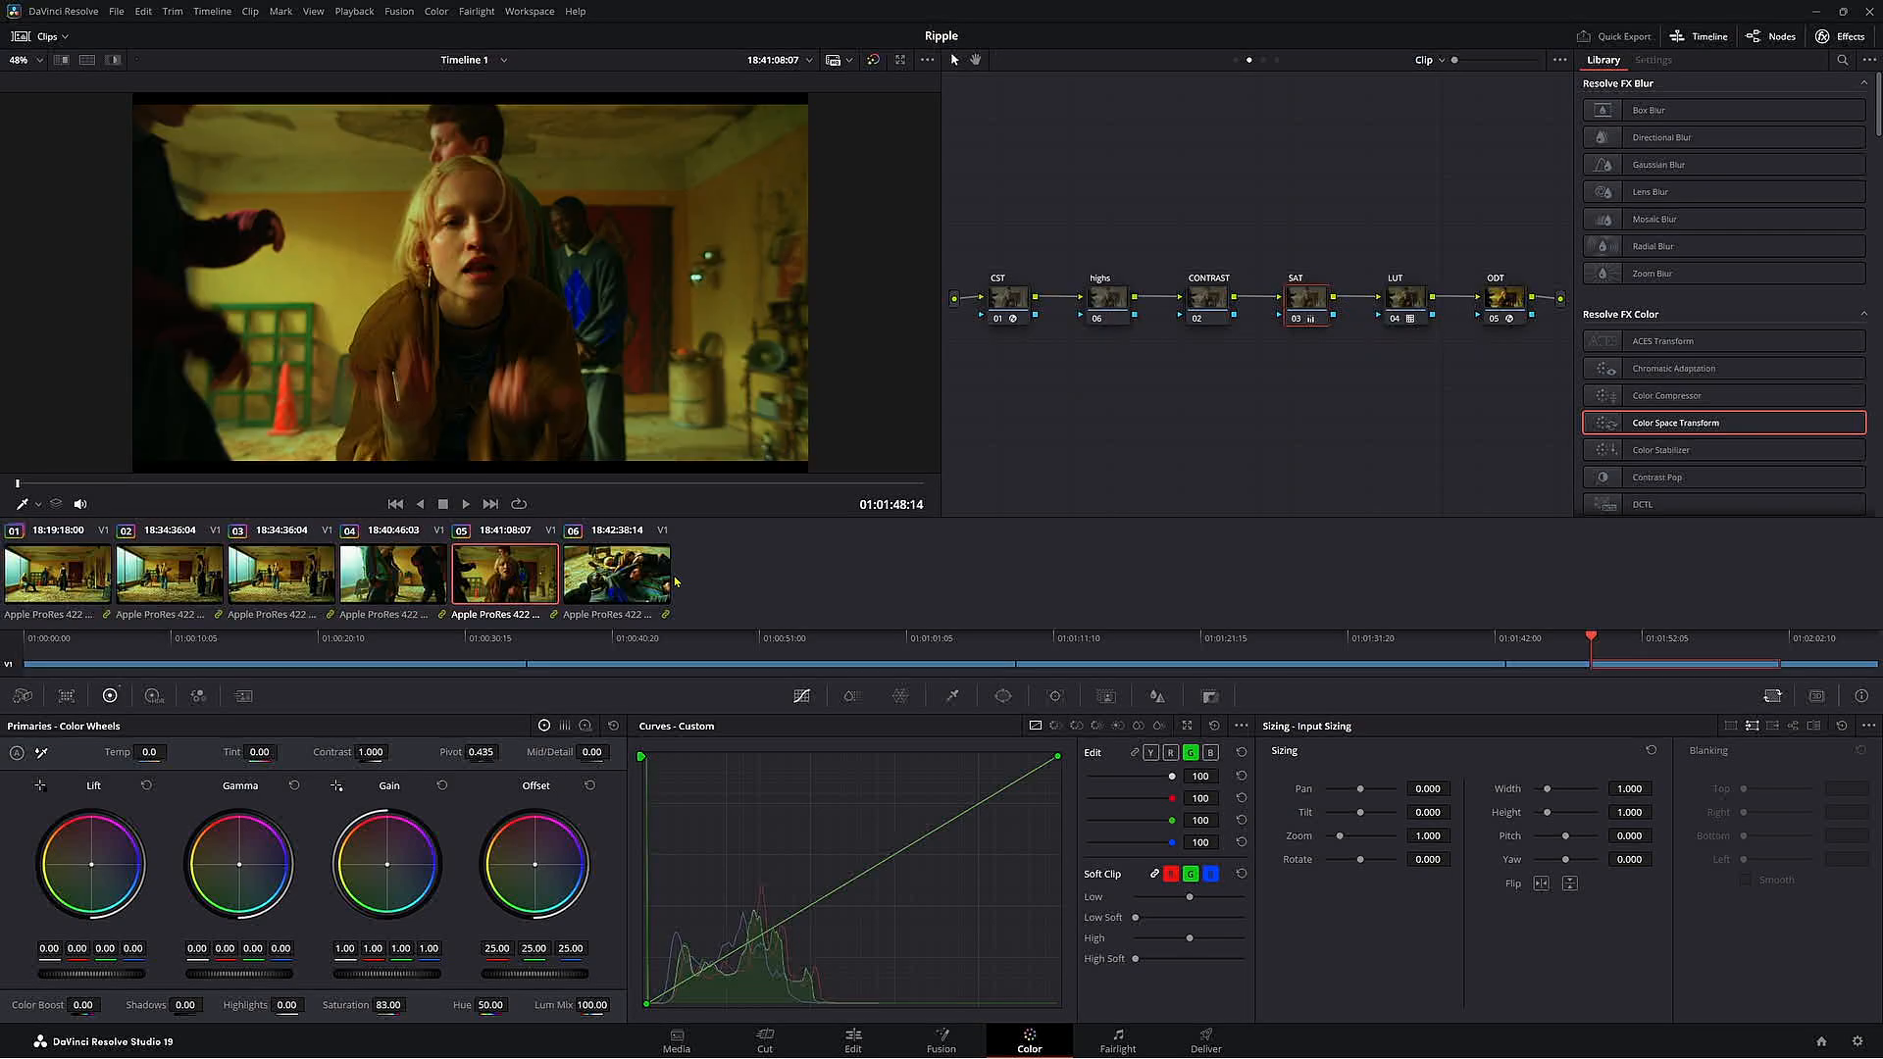
left_click(422, 587)
left_click(56, 574)
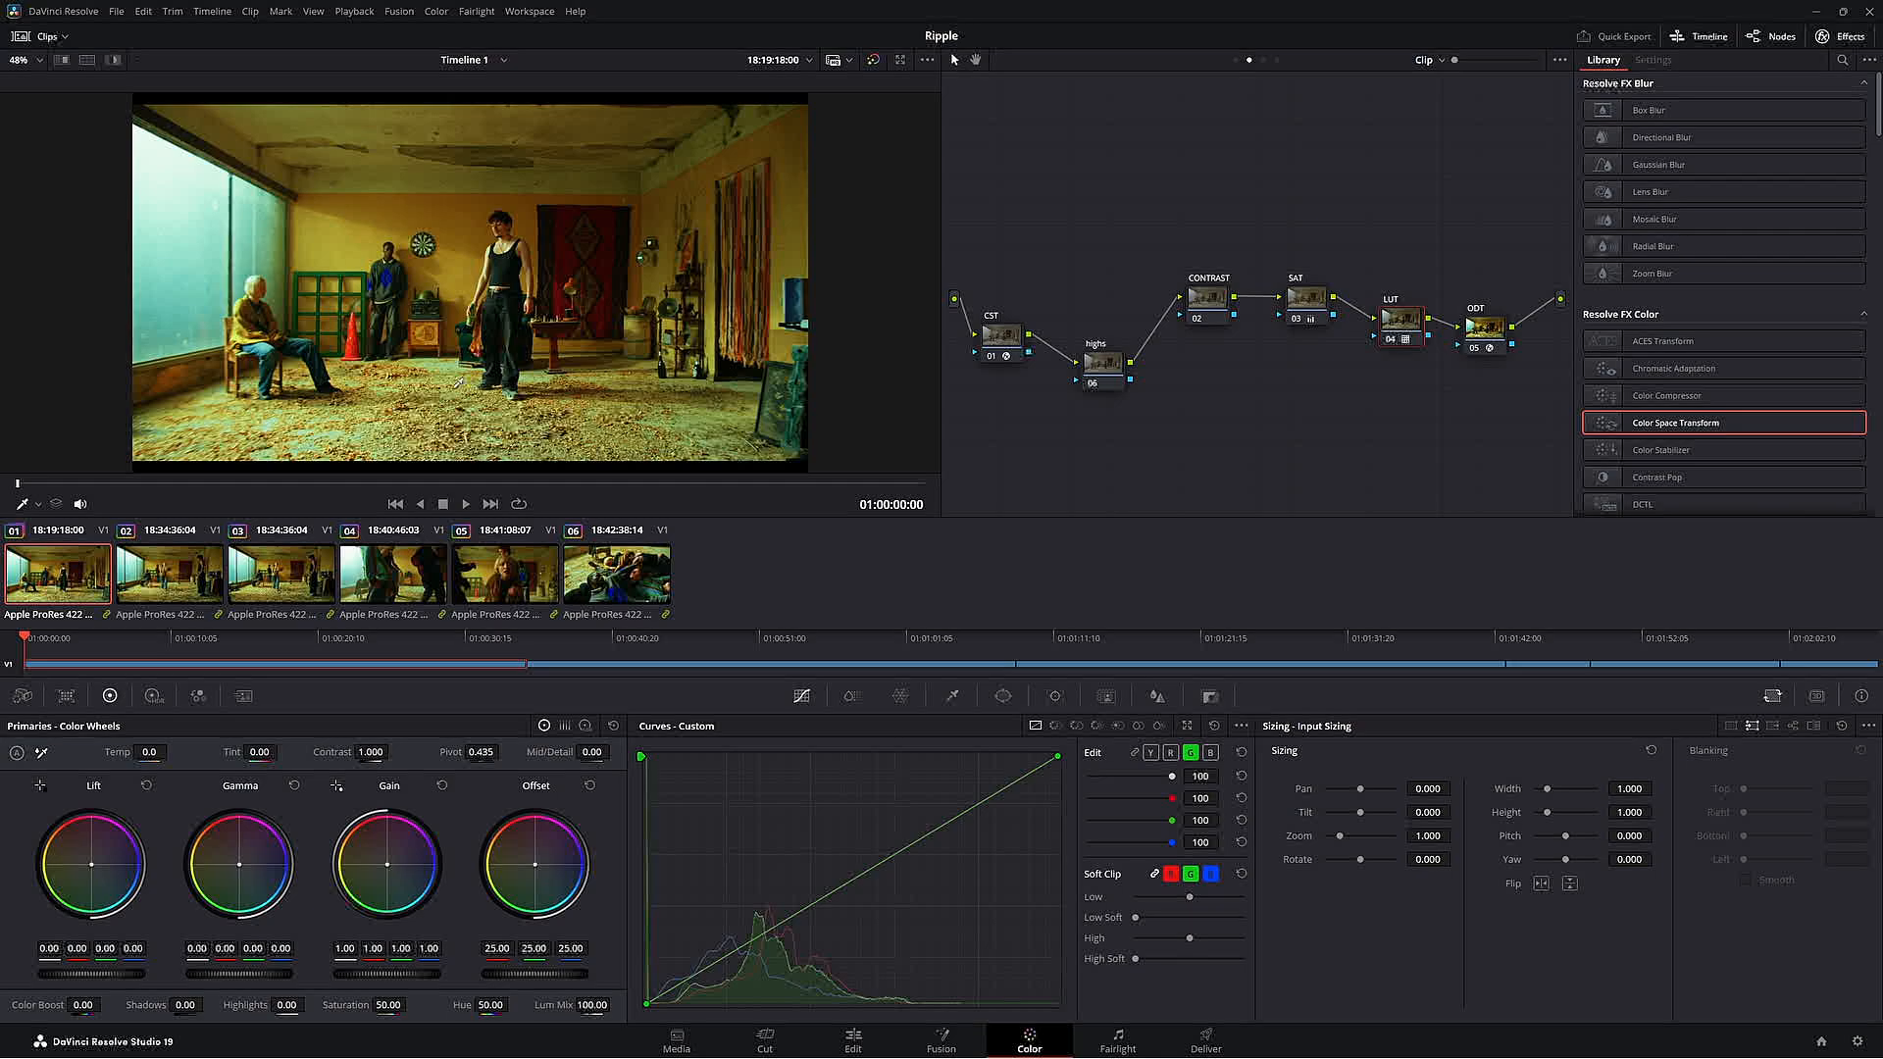
- Pull clip 06's CONTRAST node out of the chain and raise contrast to about 1.11, comparing other clips
left_click_drag(1296, 307, 1293, 243)
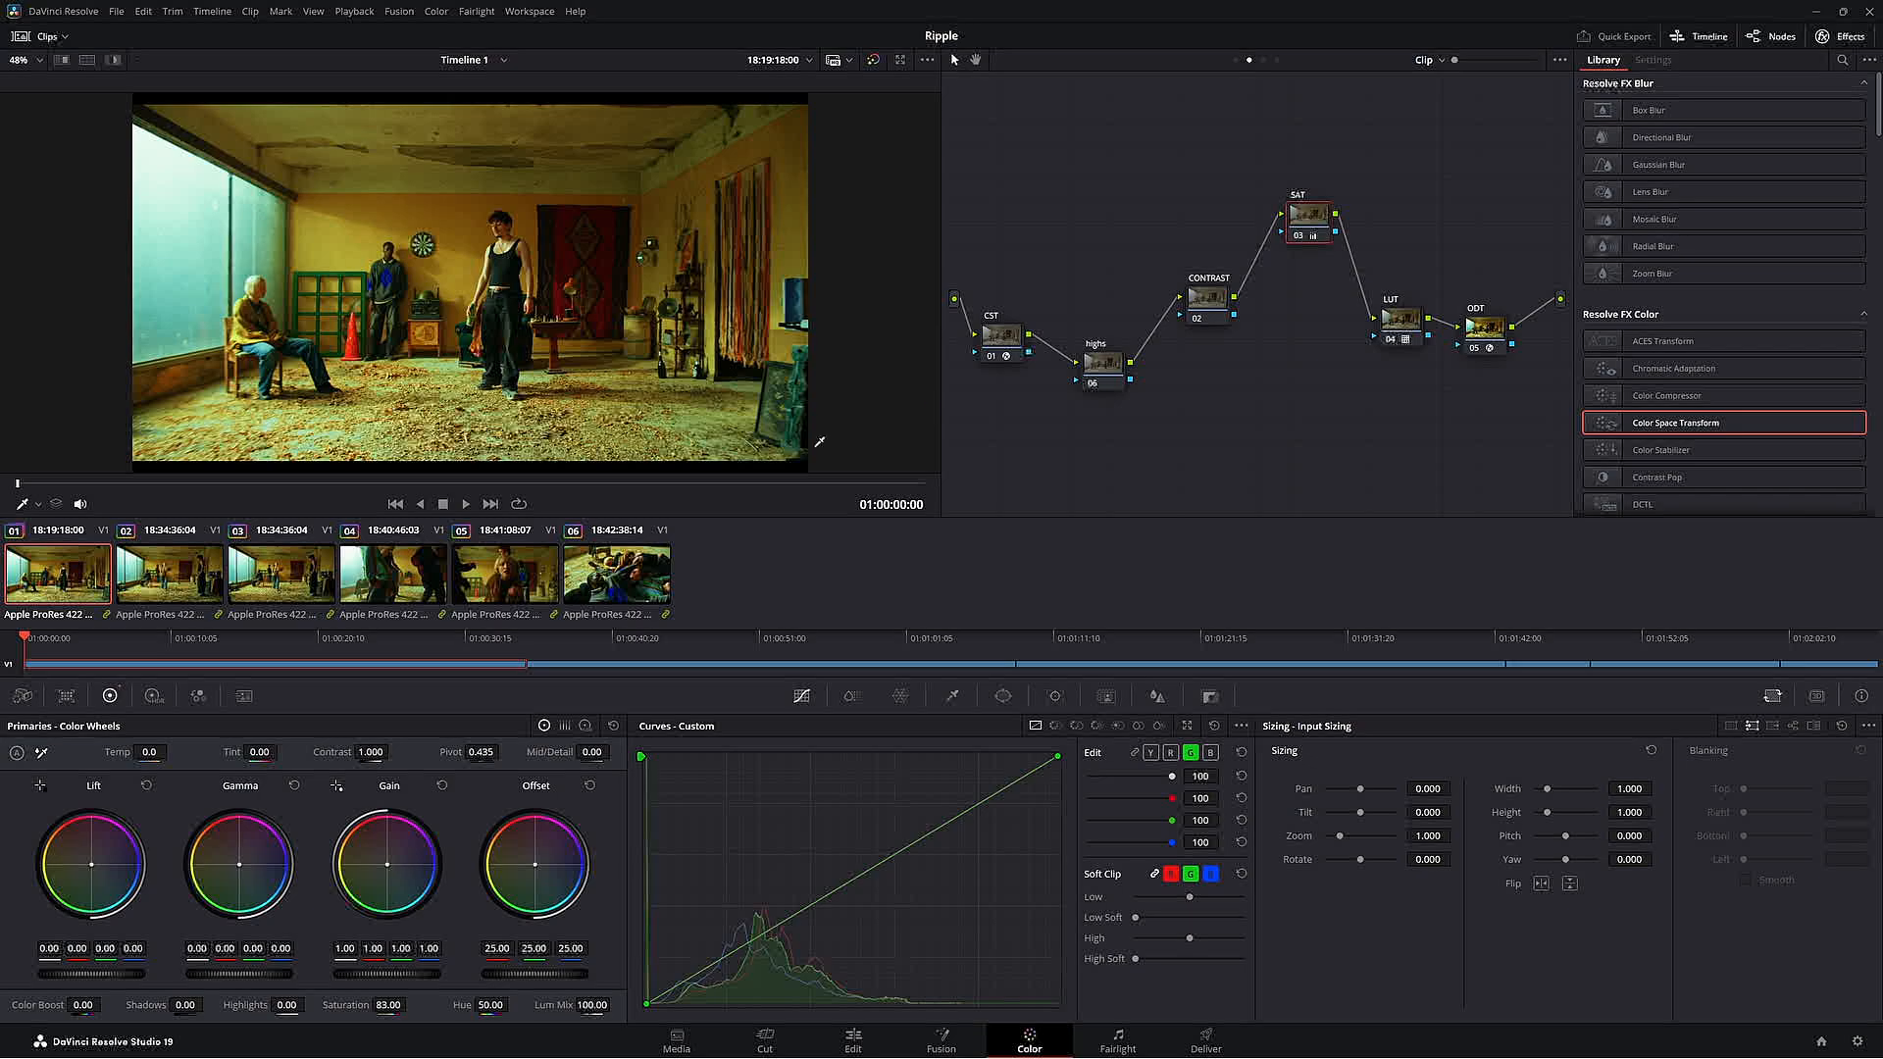
left_click(283, 573)
left_click(503, 574)
left_click(618, 575)
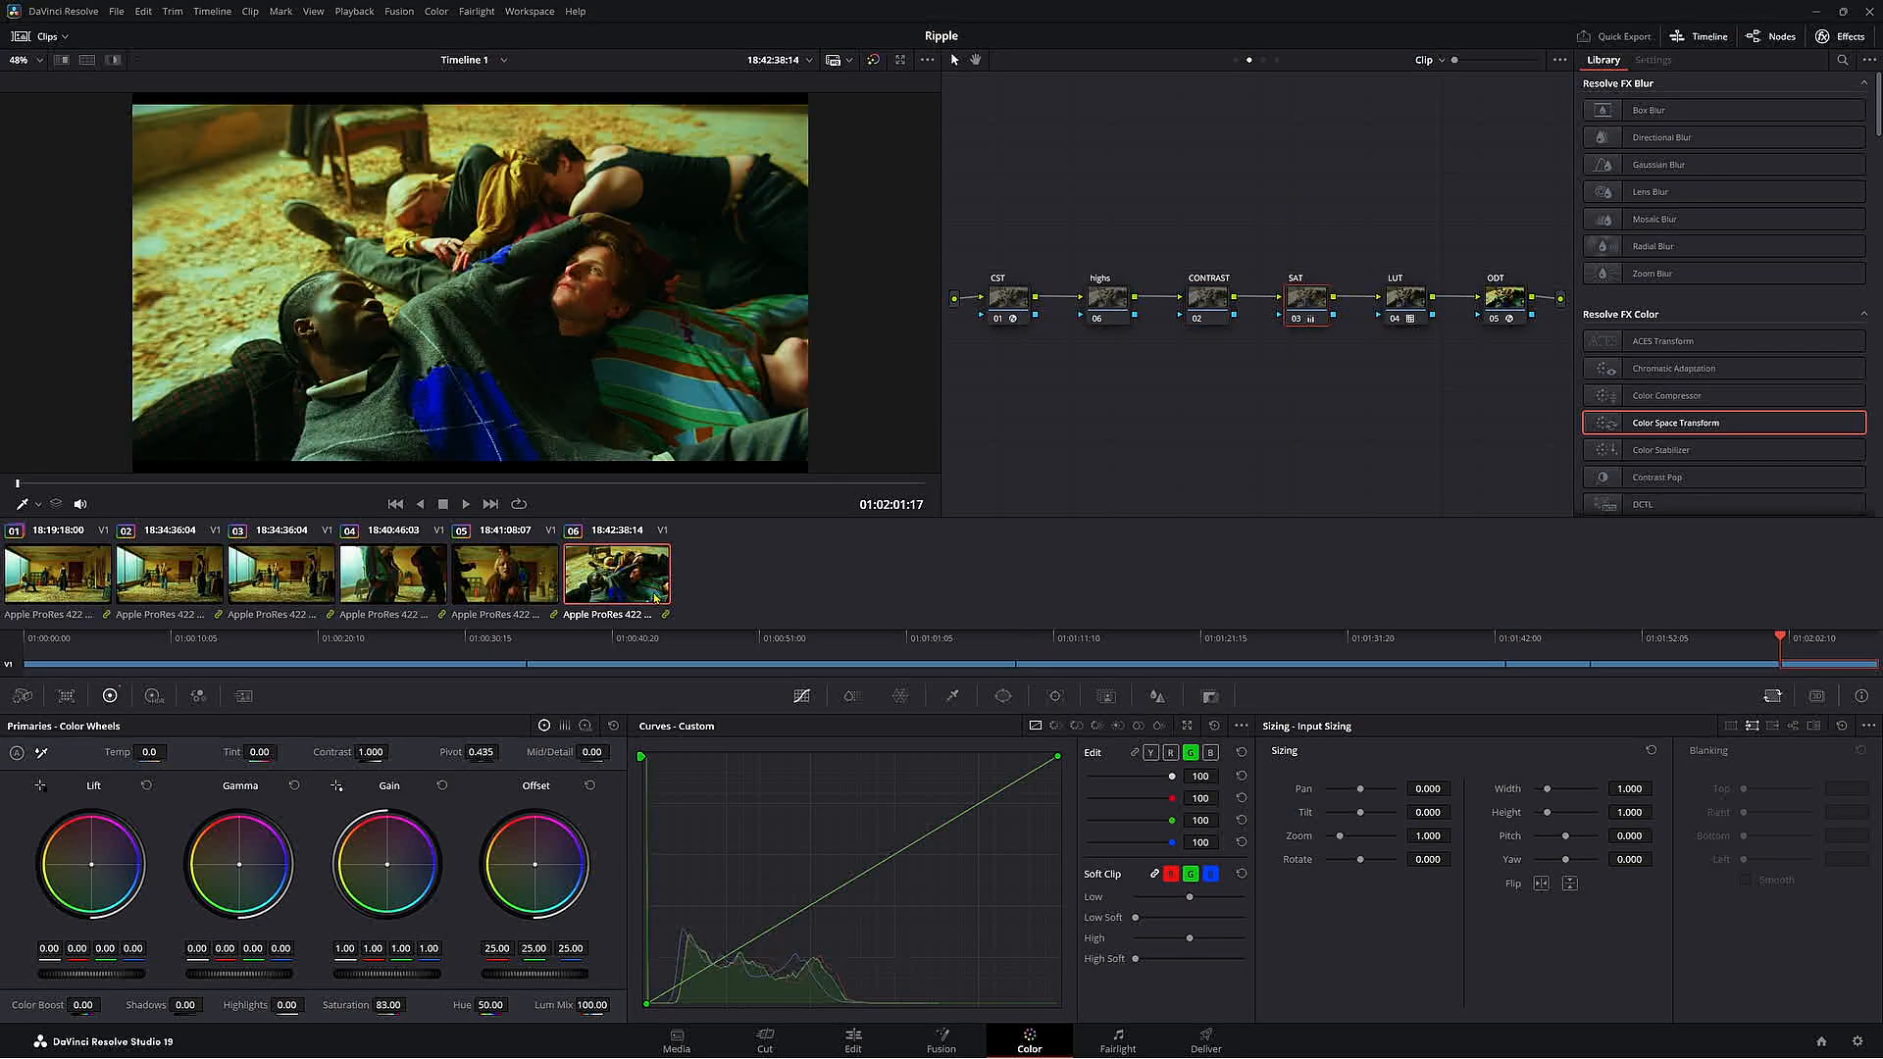
left_click_drag(1217, 319, 1124, 186)
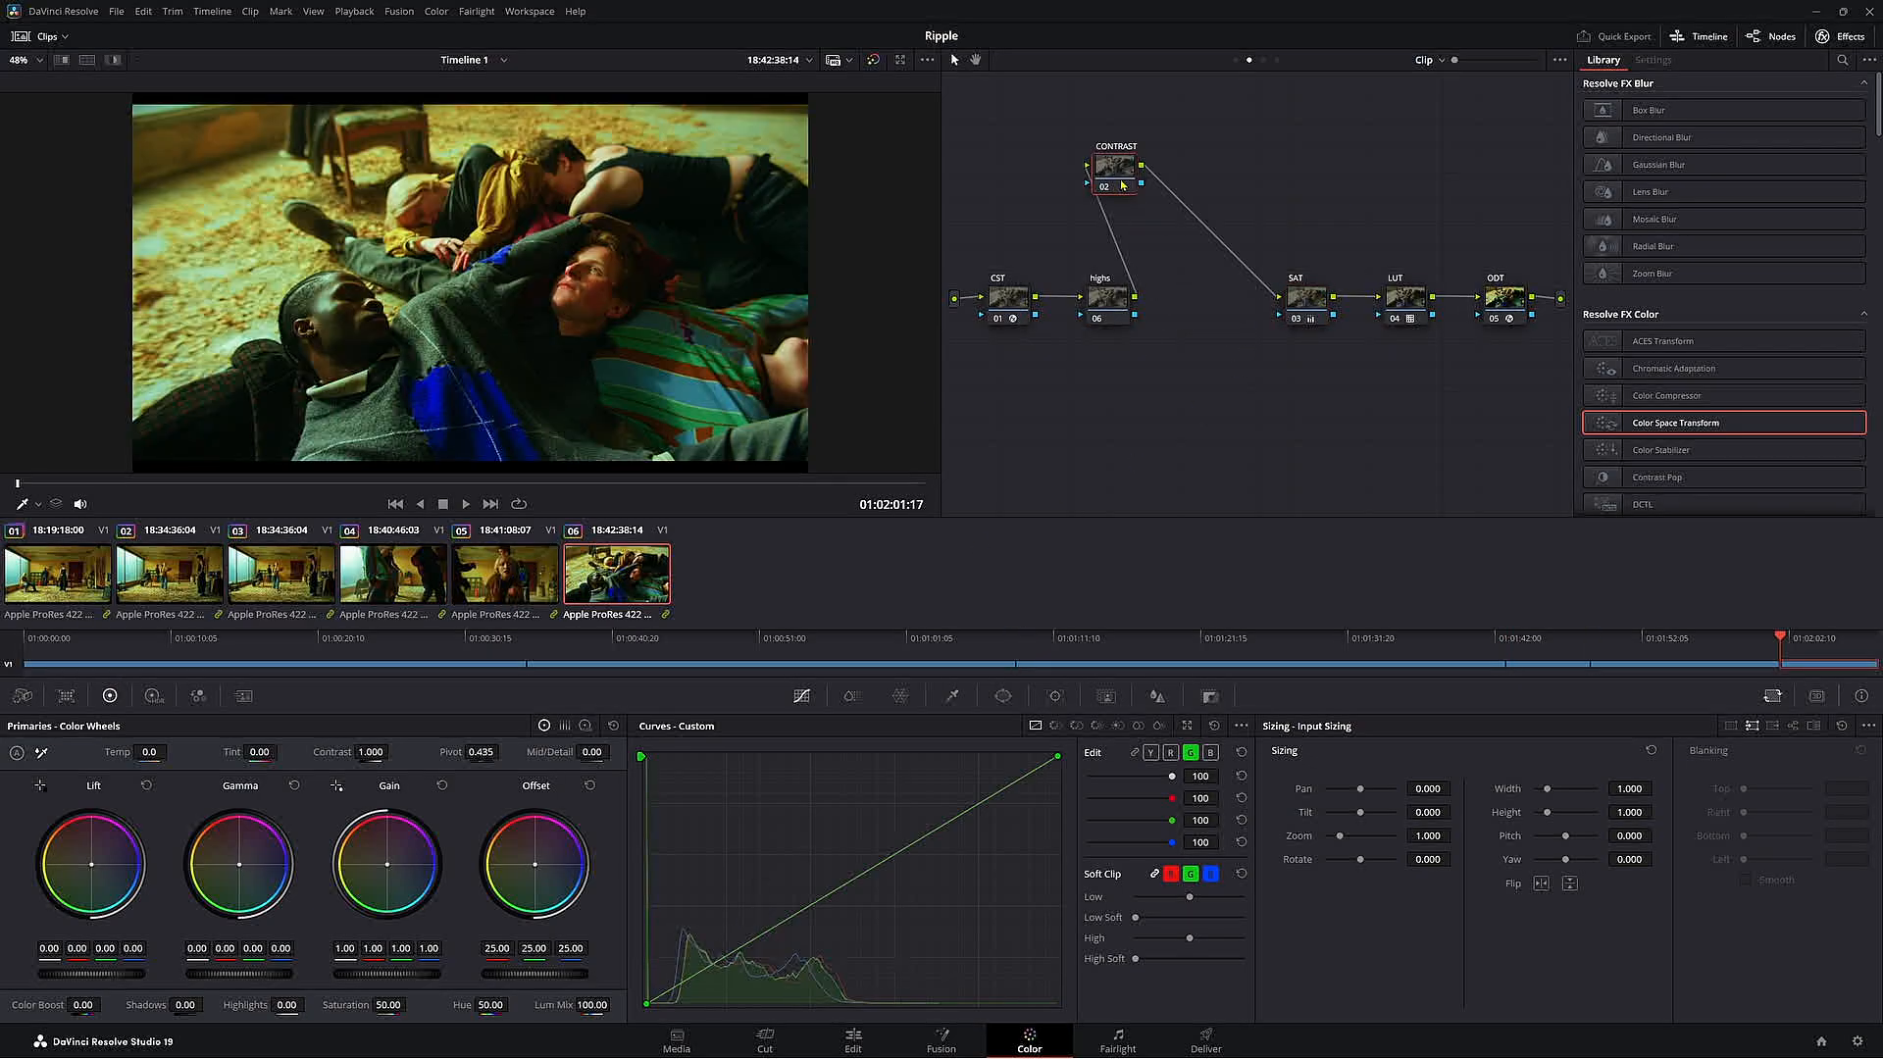
left_click_drag(372, 752, 394, 752)
key("Home")
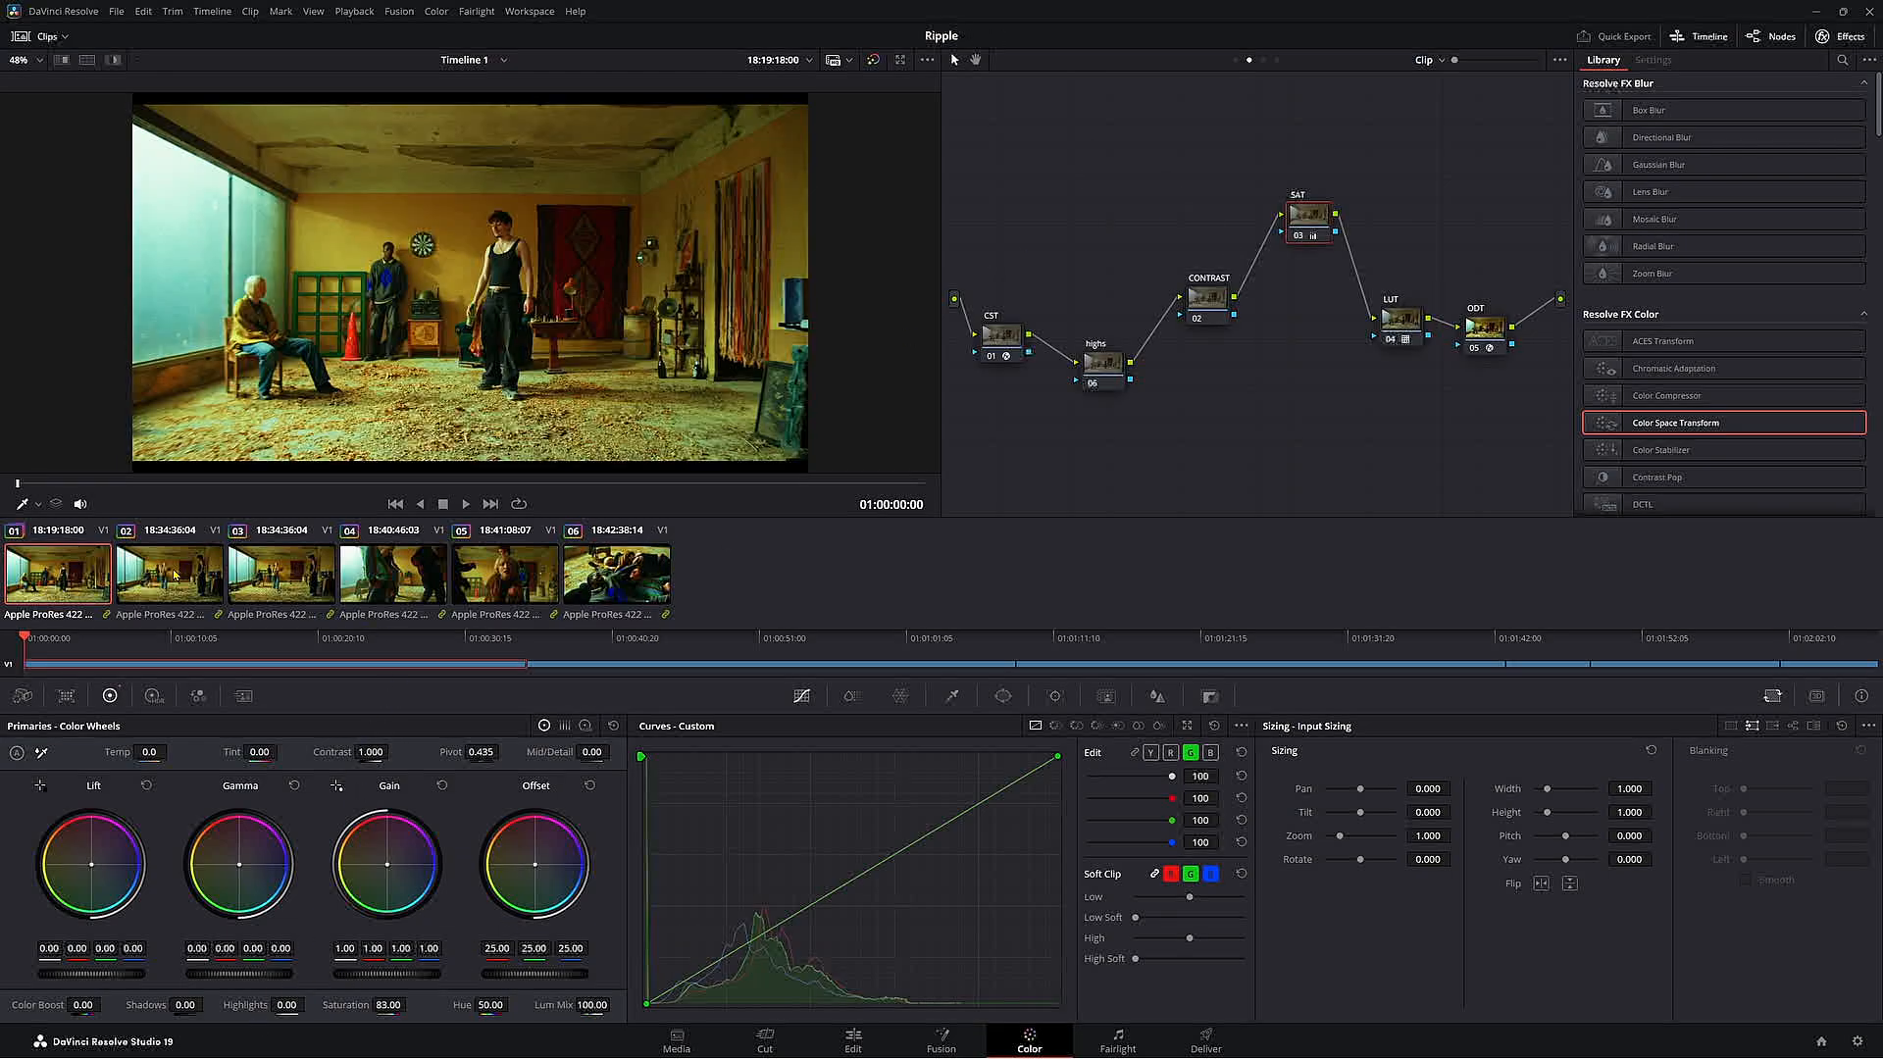
left_click(507, 581)
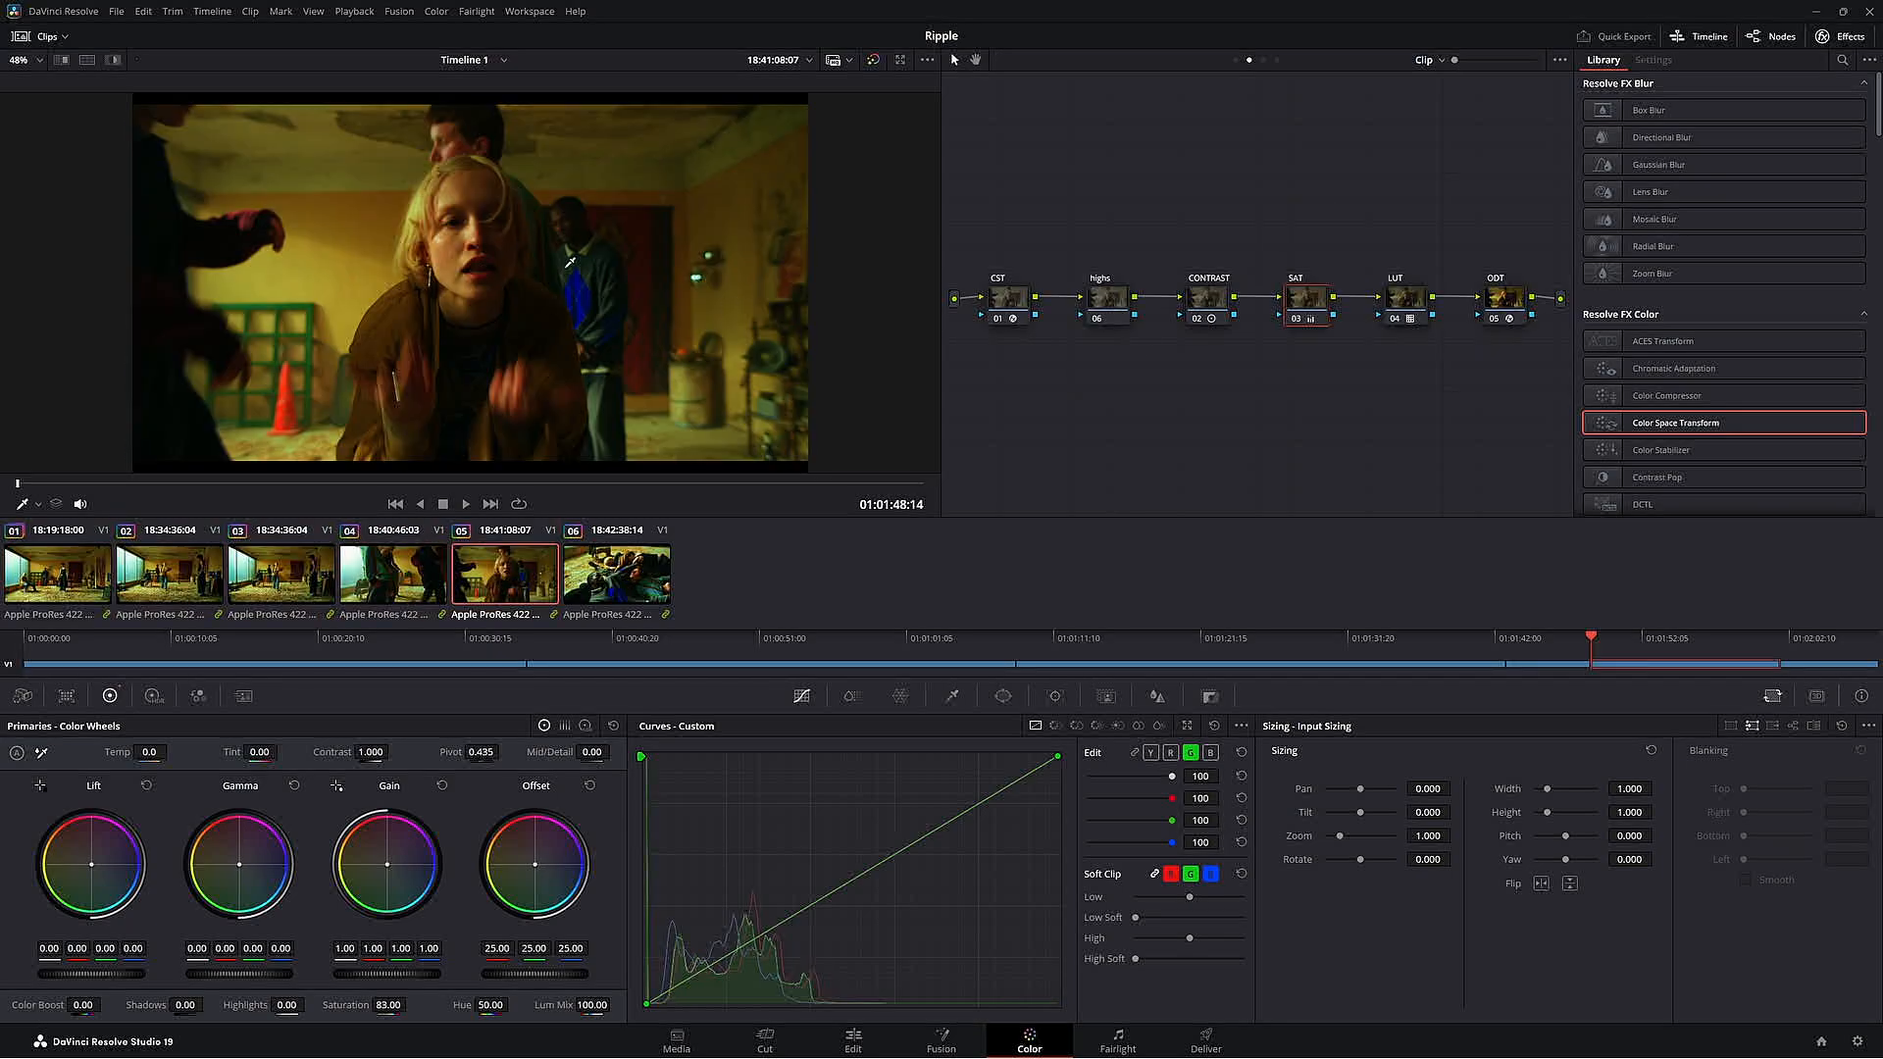
left_click(609, 586)
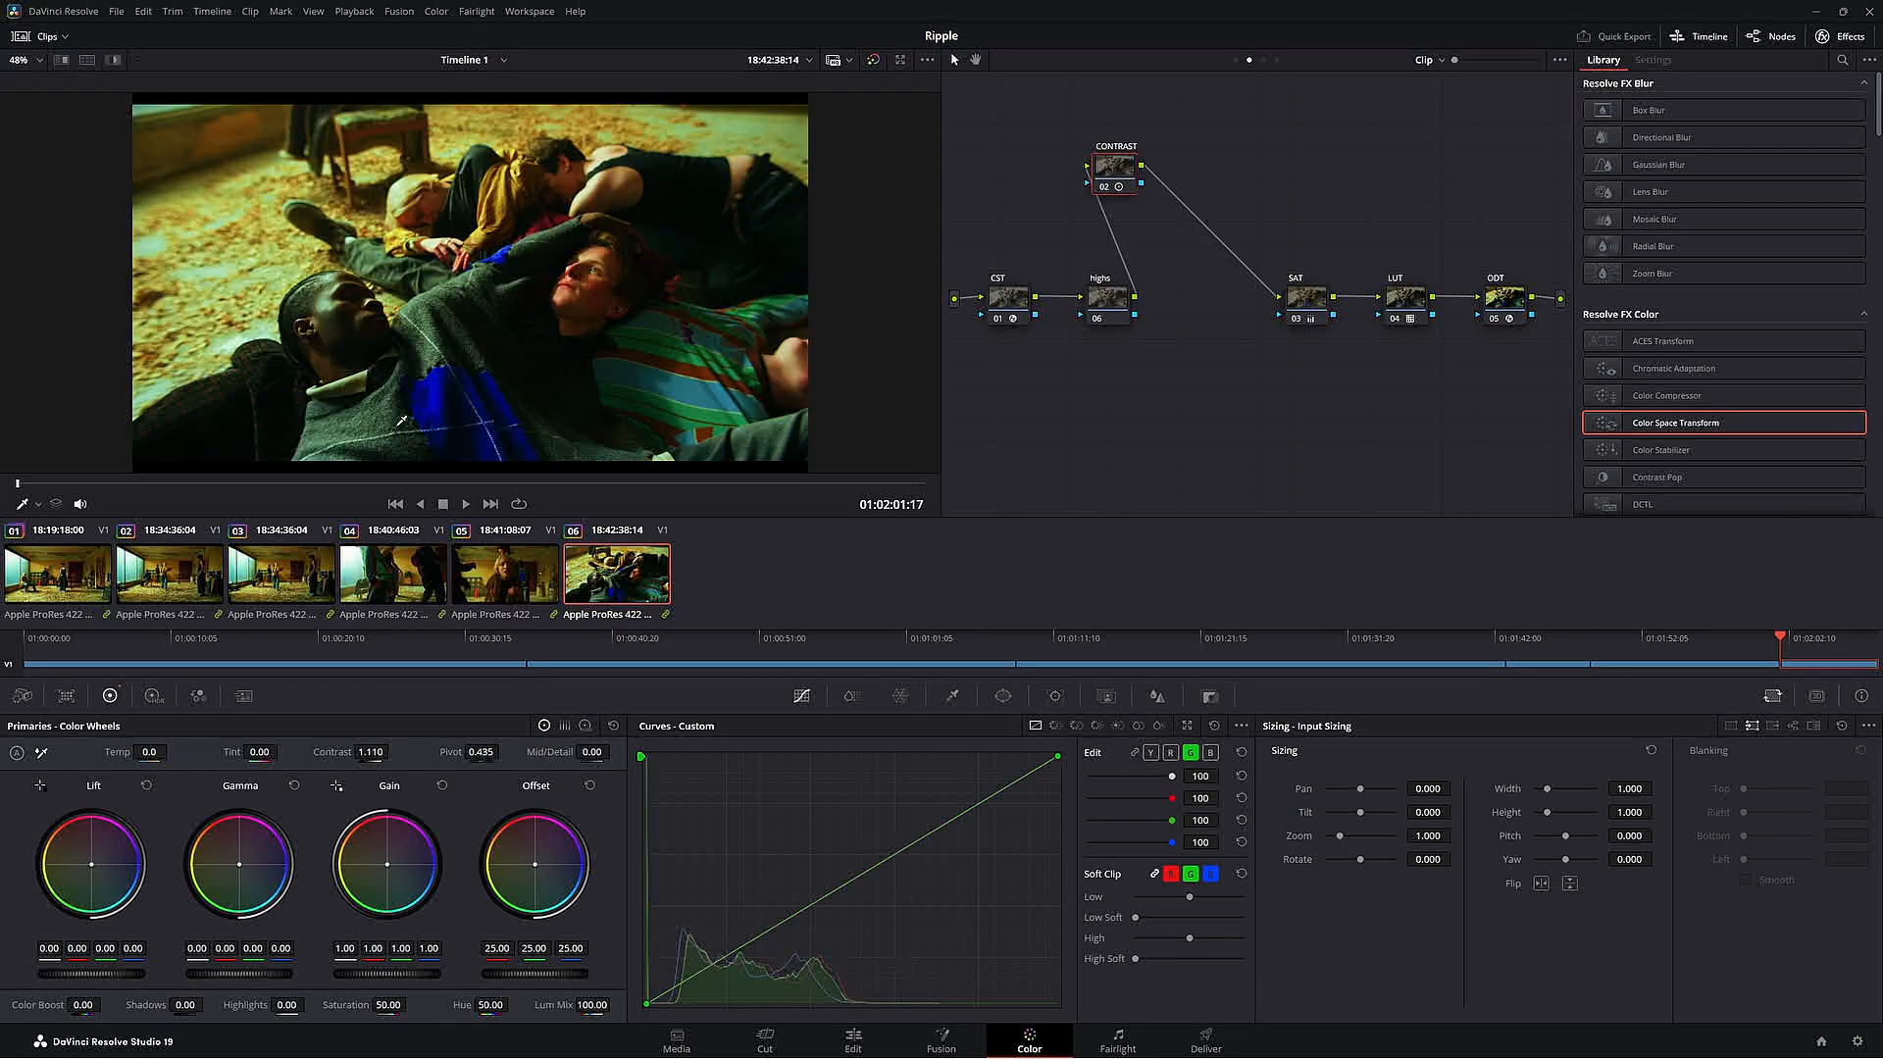
- Reset the CONTRAST node's grade to 1.000, leave the SAT node as is, and go to clip 01
left_click(508, 581)
left_click(603, 586)
left_click_drag(1117, 164, 1158, 230)
right_click(1159, 231)
left_click(1221, 272)
left_click(1306, 299)
right_click(1315, 321)
left_click(1368, 397)
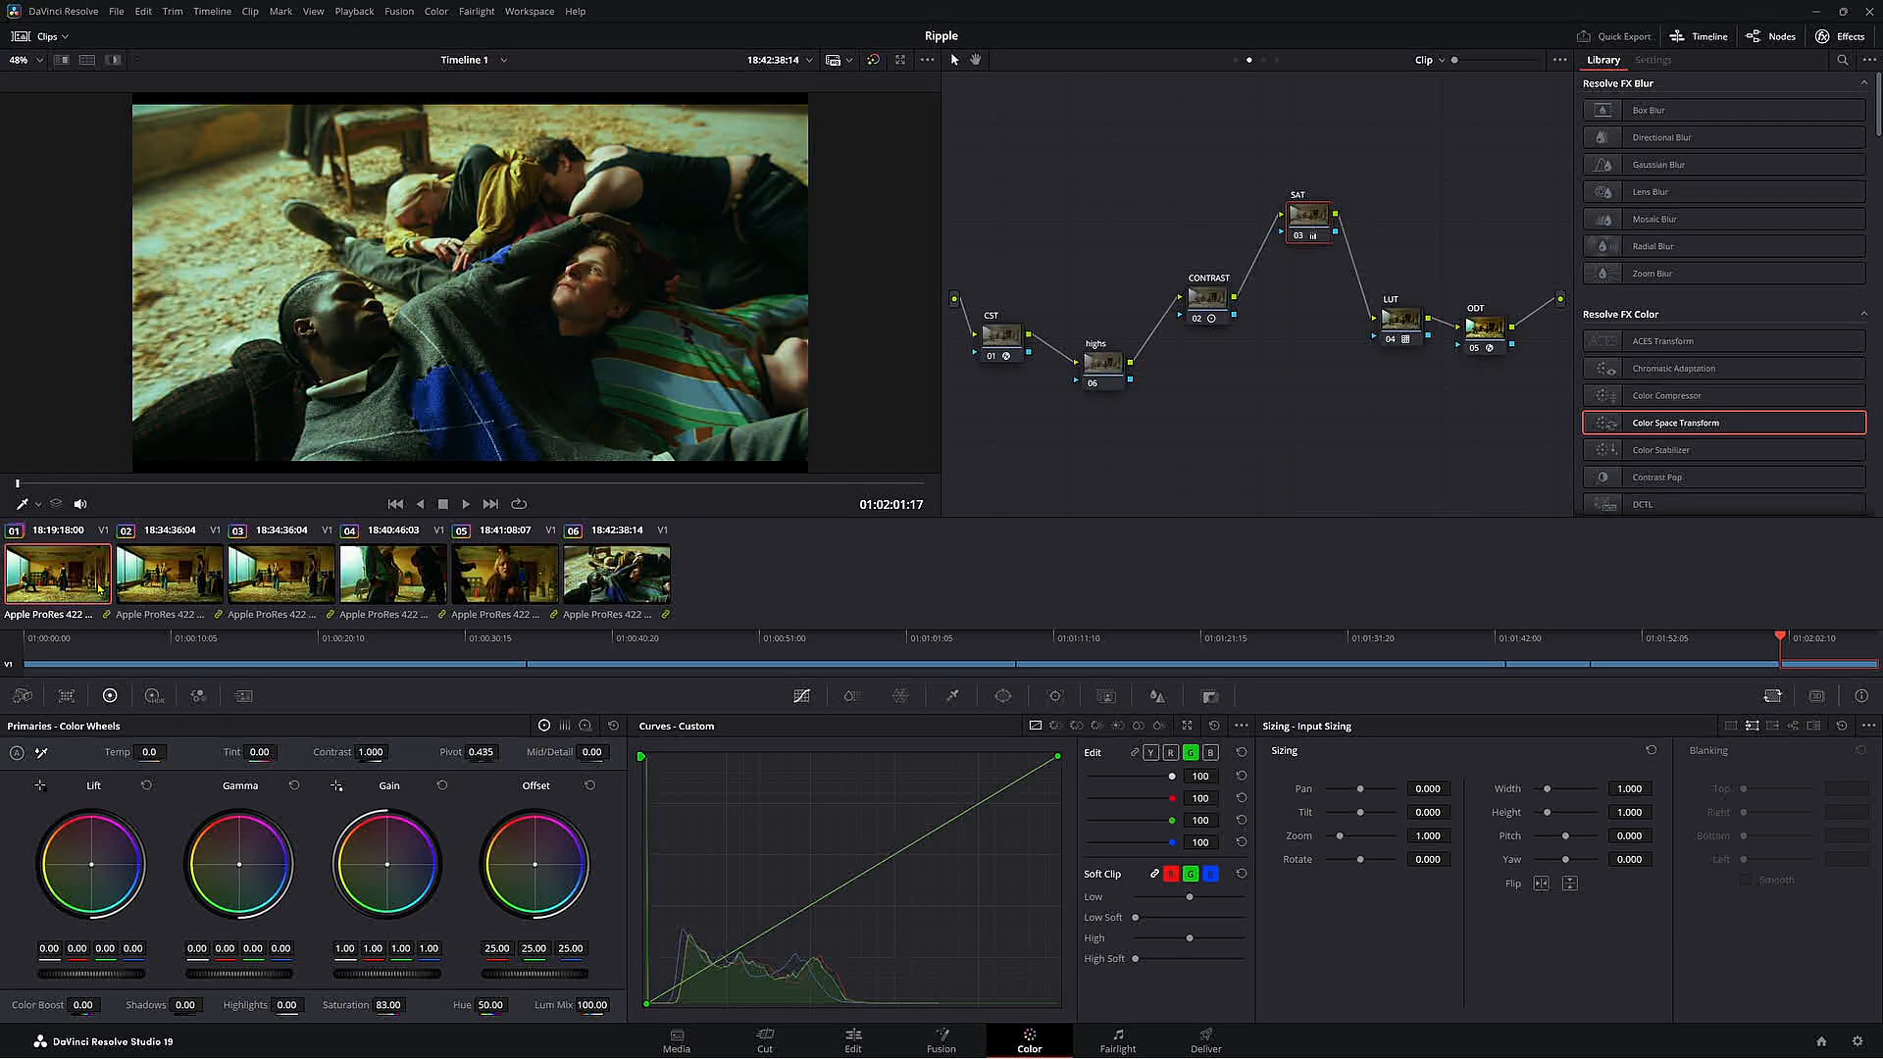
left_click(56, 575)
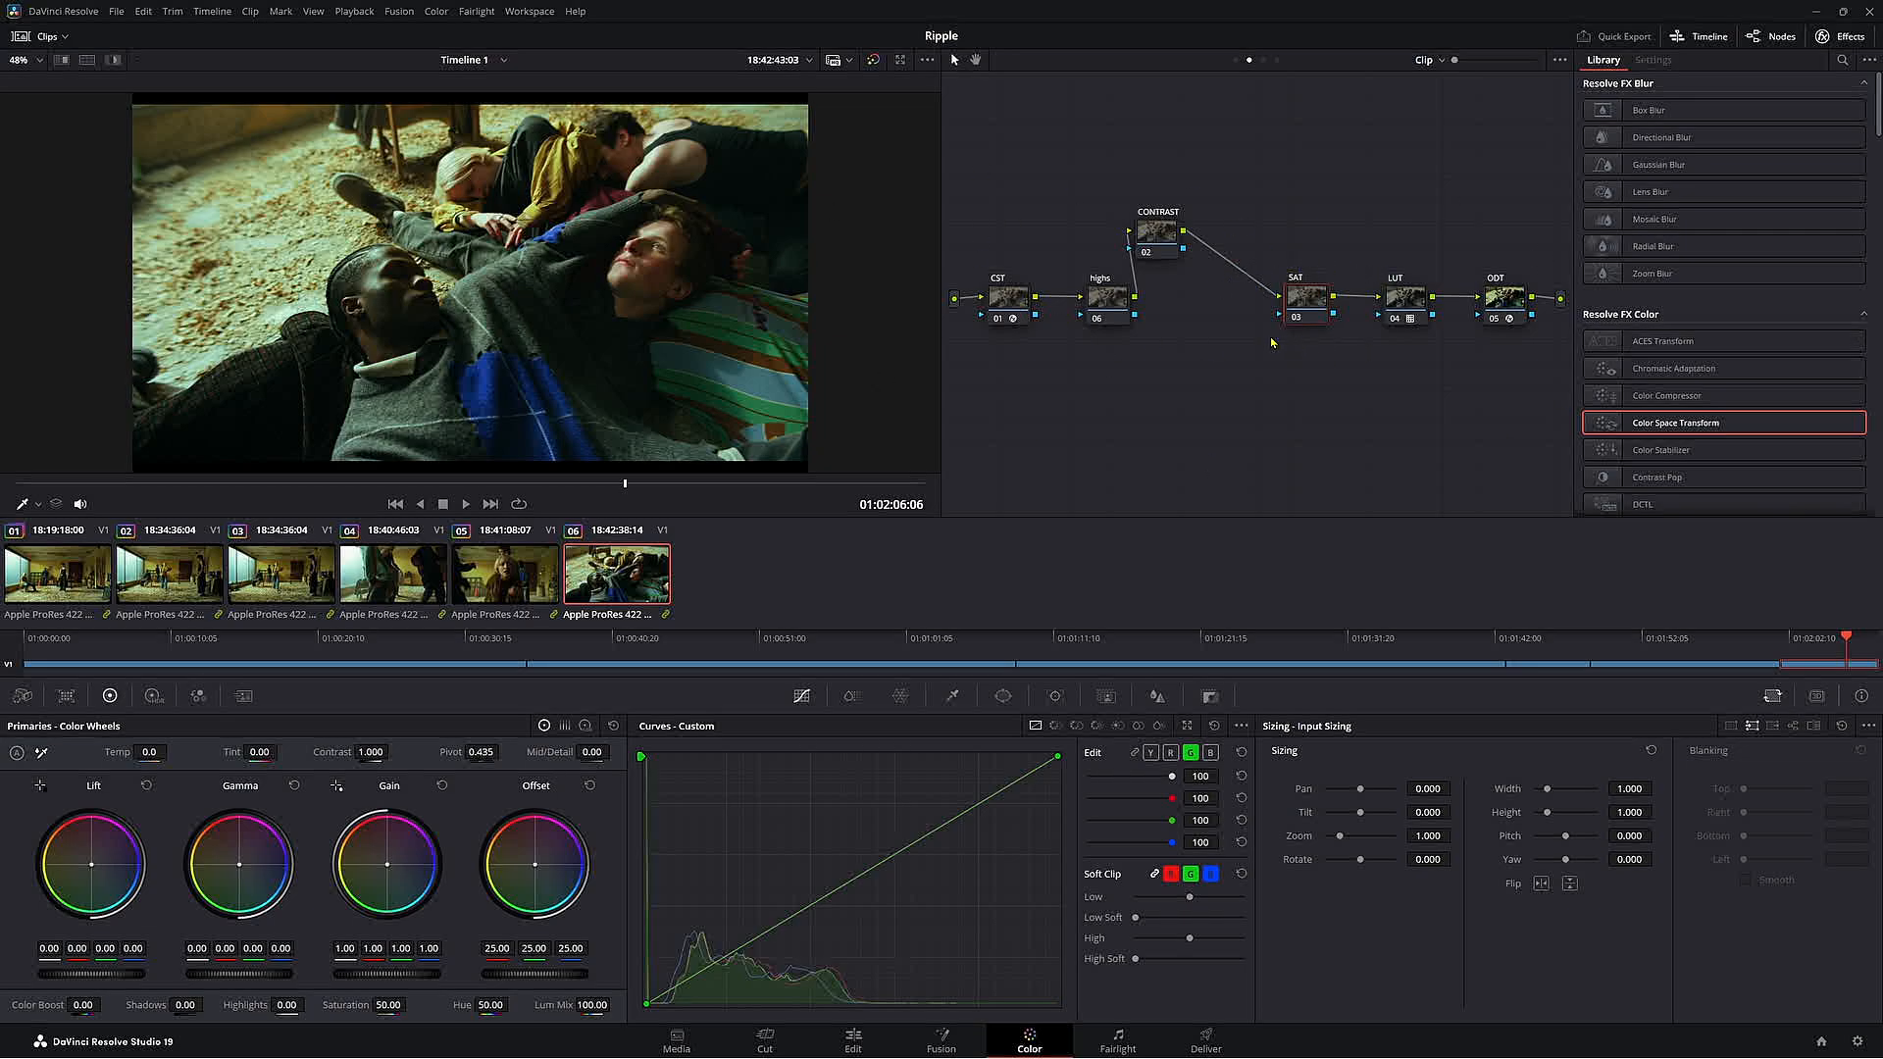
- Put the CONTRAST node back between the highs and SAT nodes and switch to clip 02
left_click_drag(1163, 236, 1215, 343)
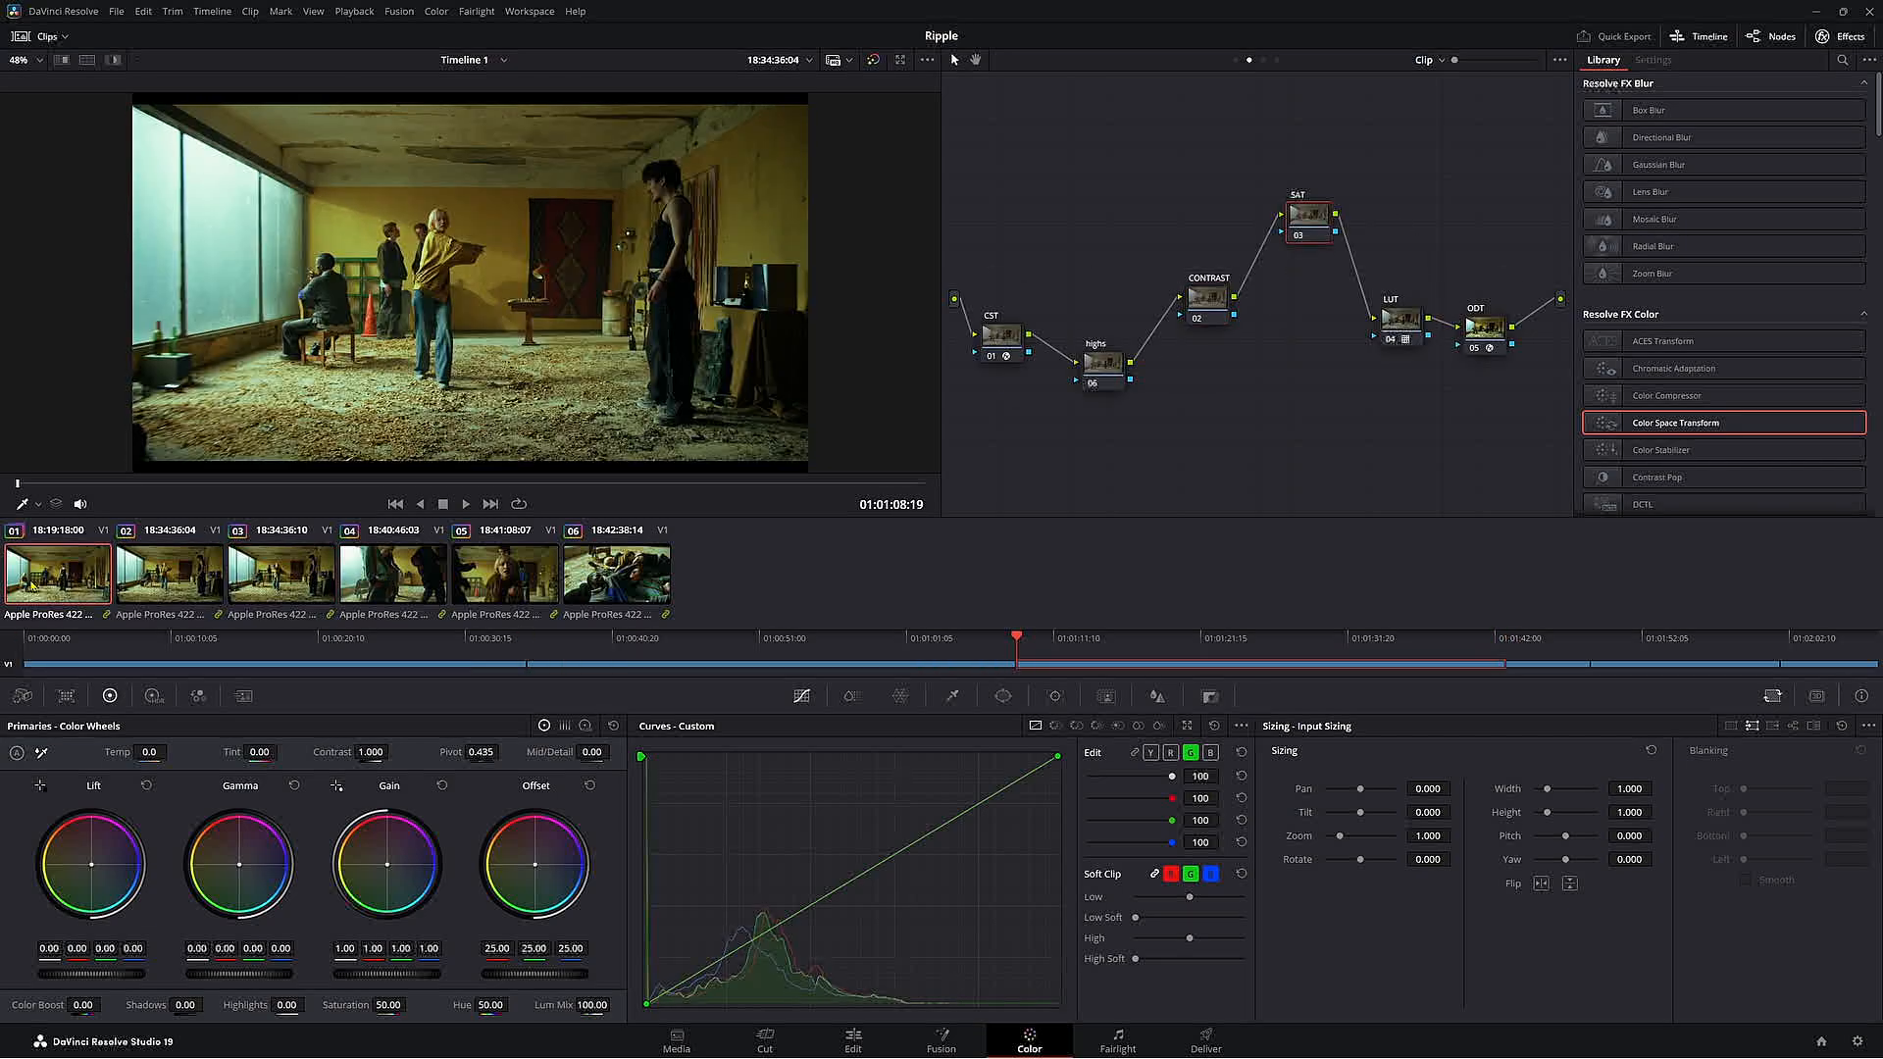
left_click(1081, 400)
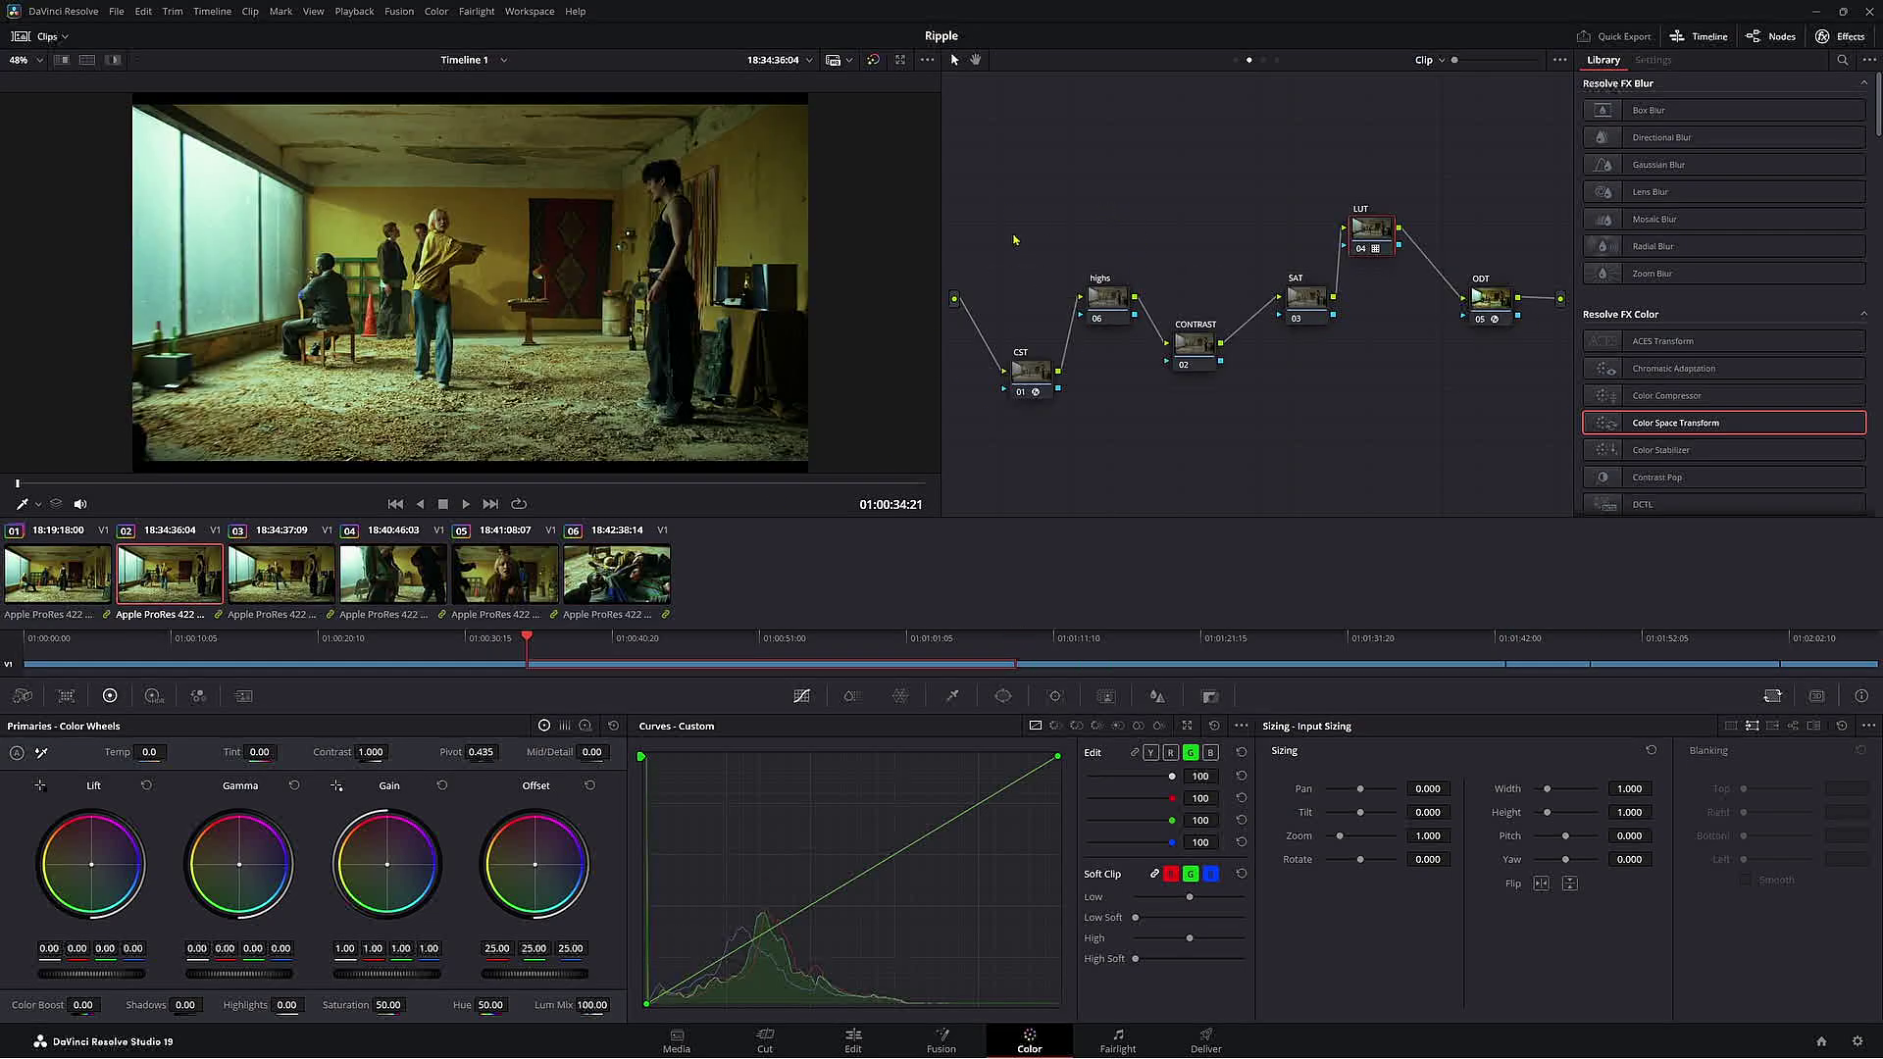
right_click(1015, 206)
left_click(1078, 375)
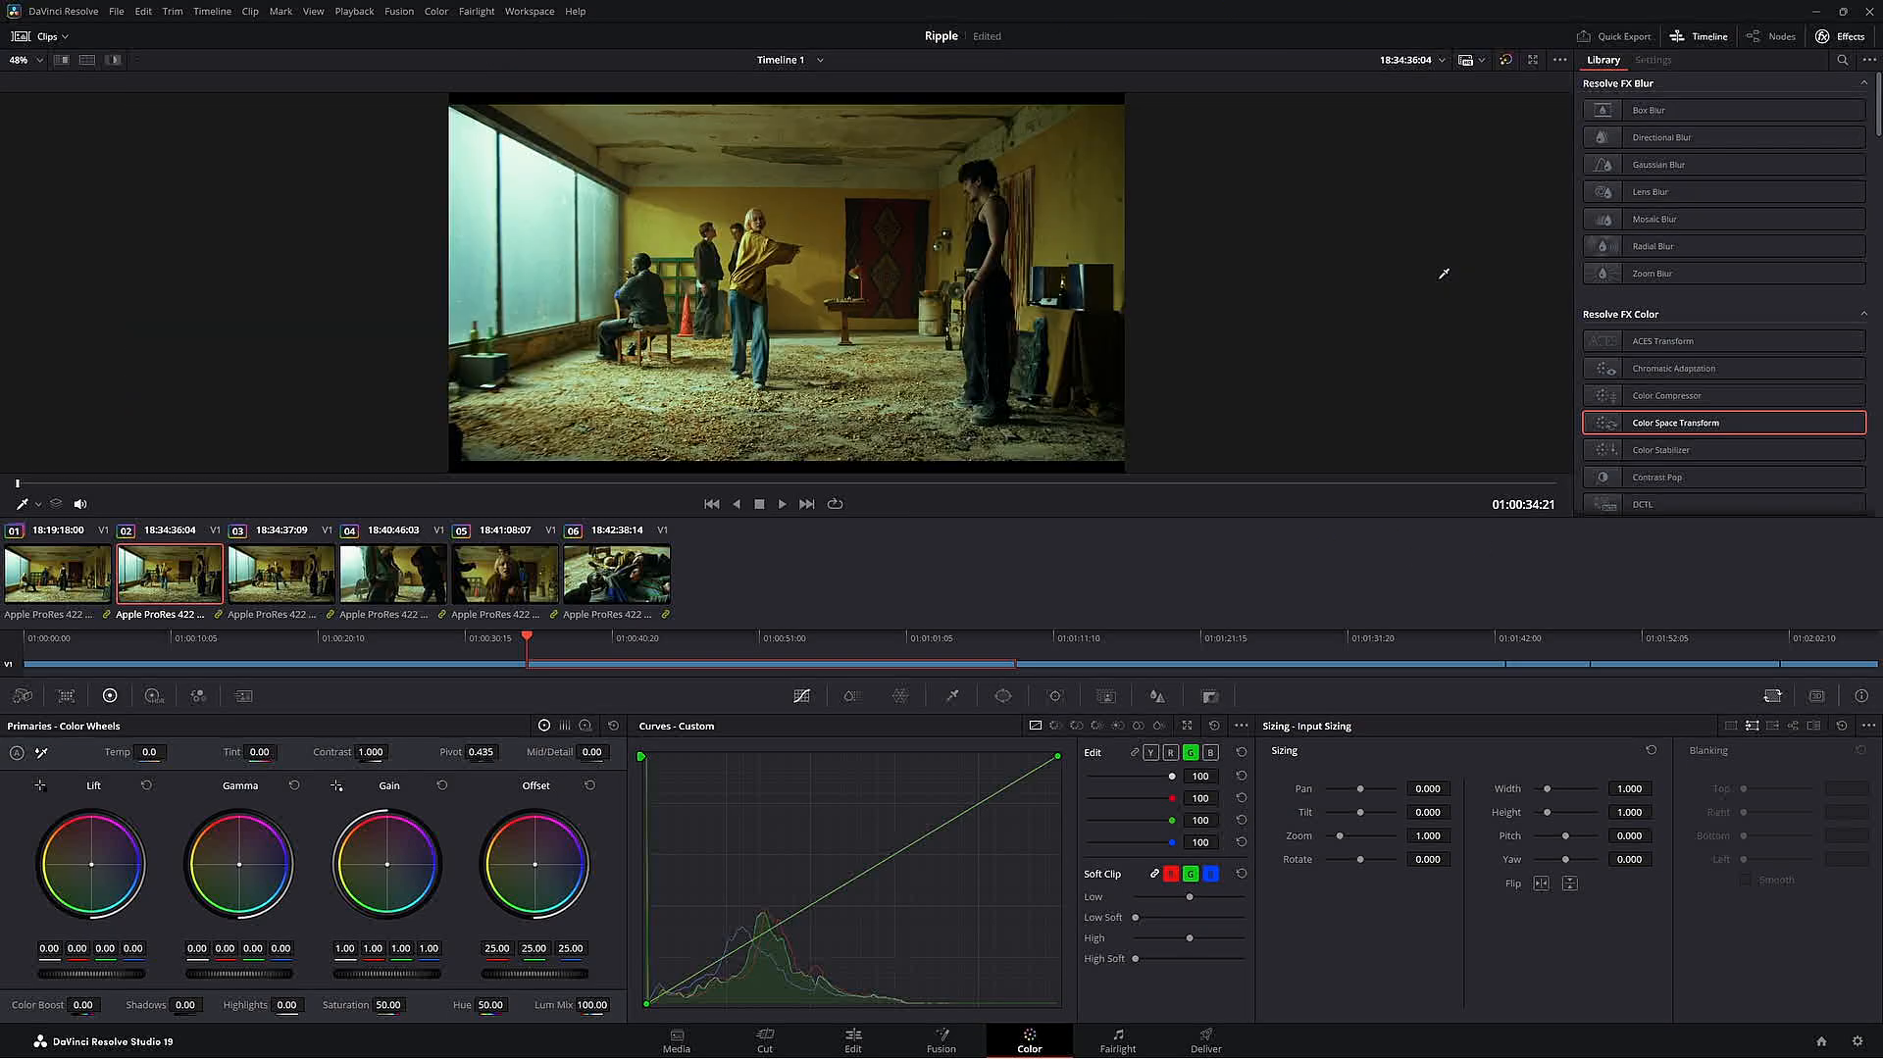
- In User > Color preferences, turn off 'Preserve node numbers when adding nodes' and save
left_click(1841, 36)
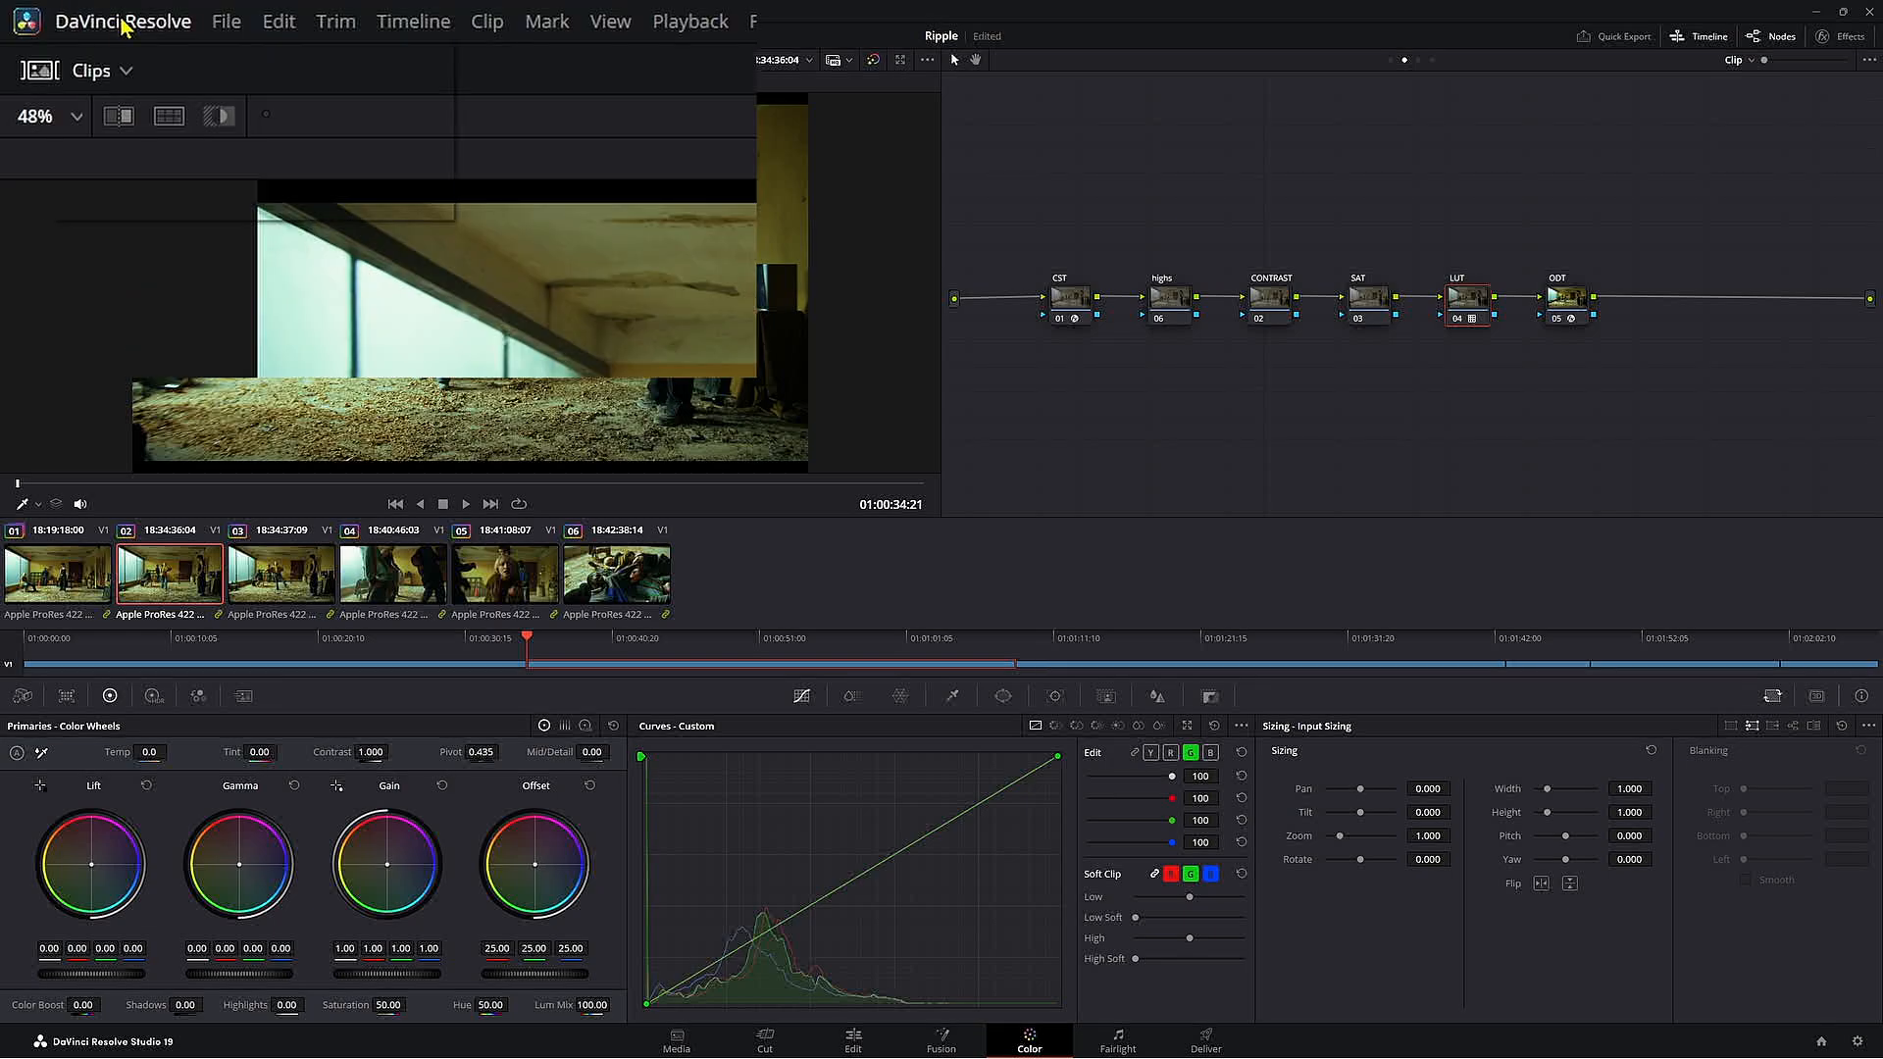
left_click(61, 13)
left_click(141, 161)
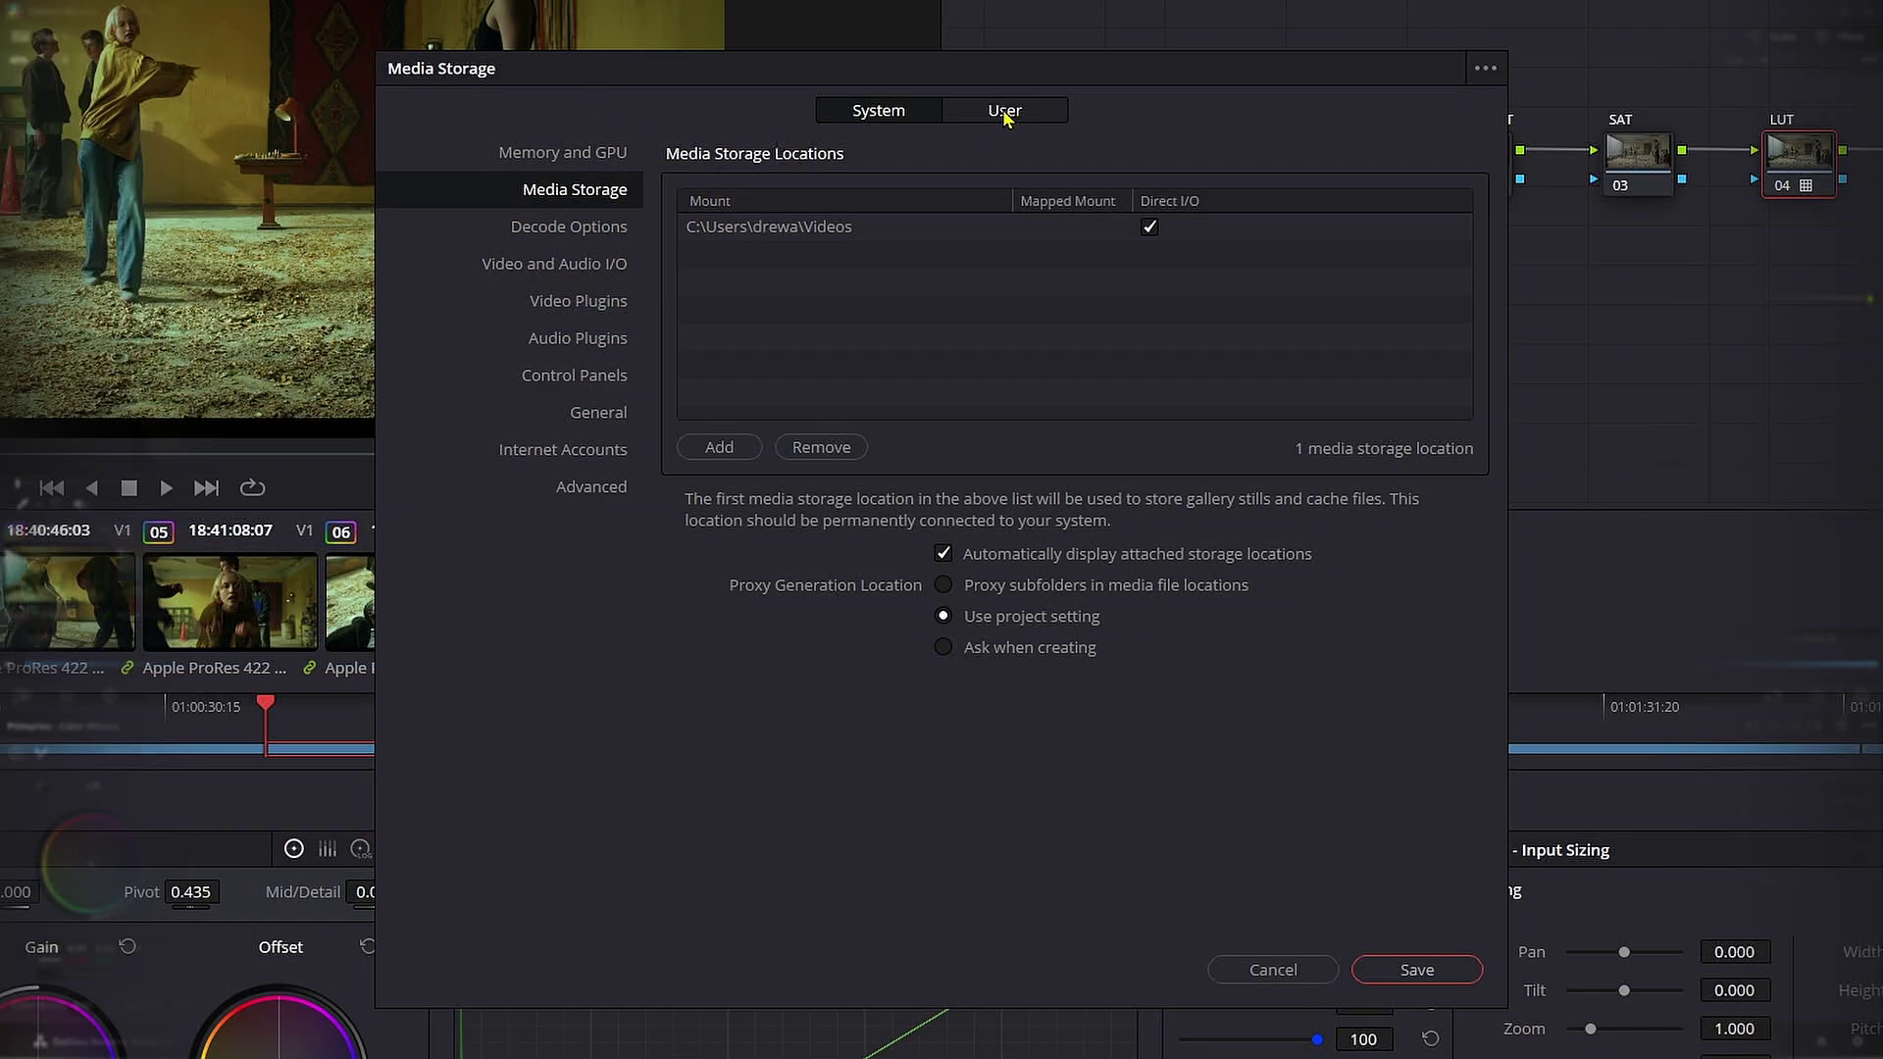
left_click(1008, 116)
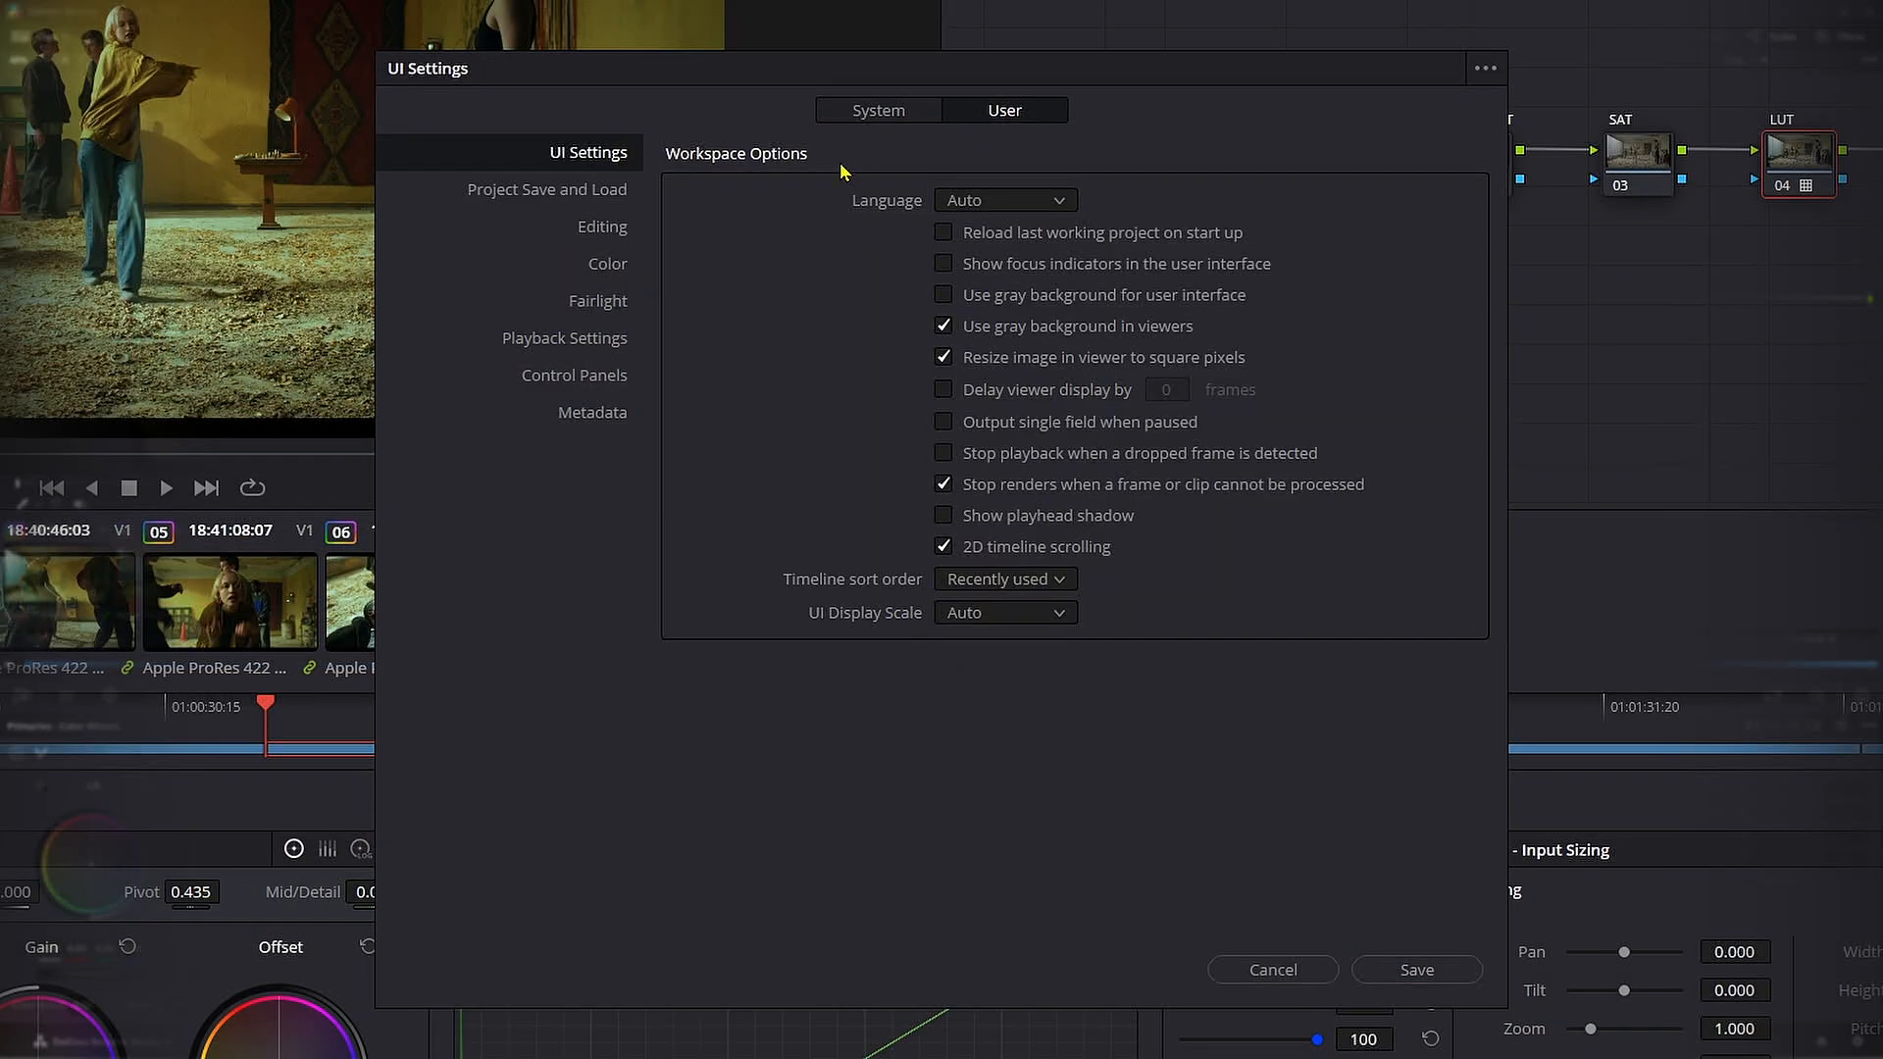
left_click(607, 269)
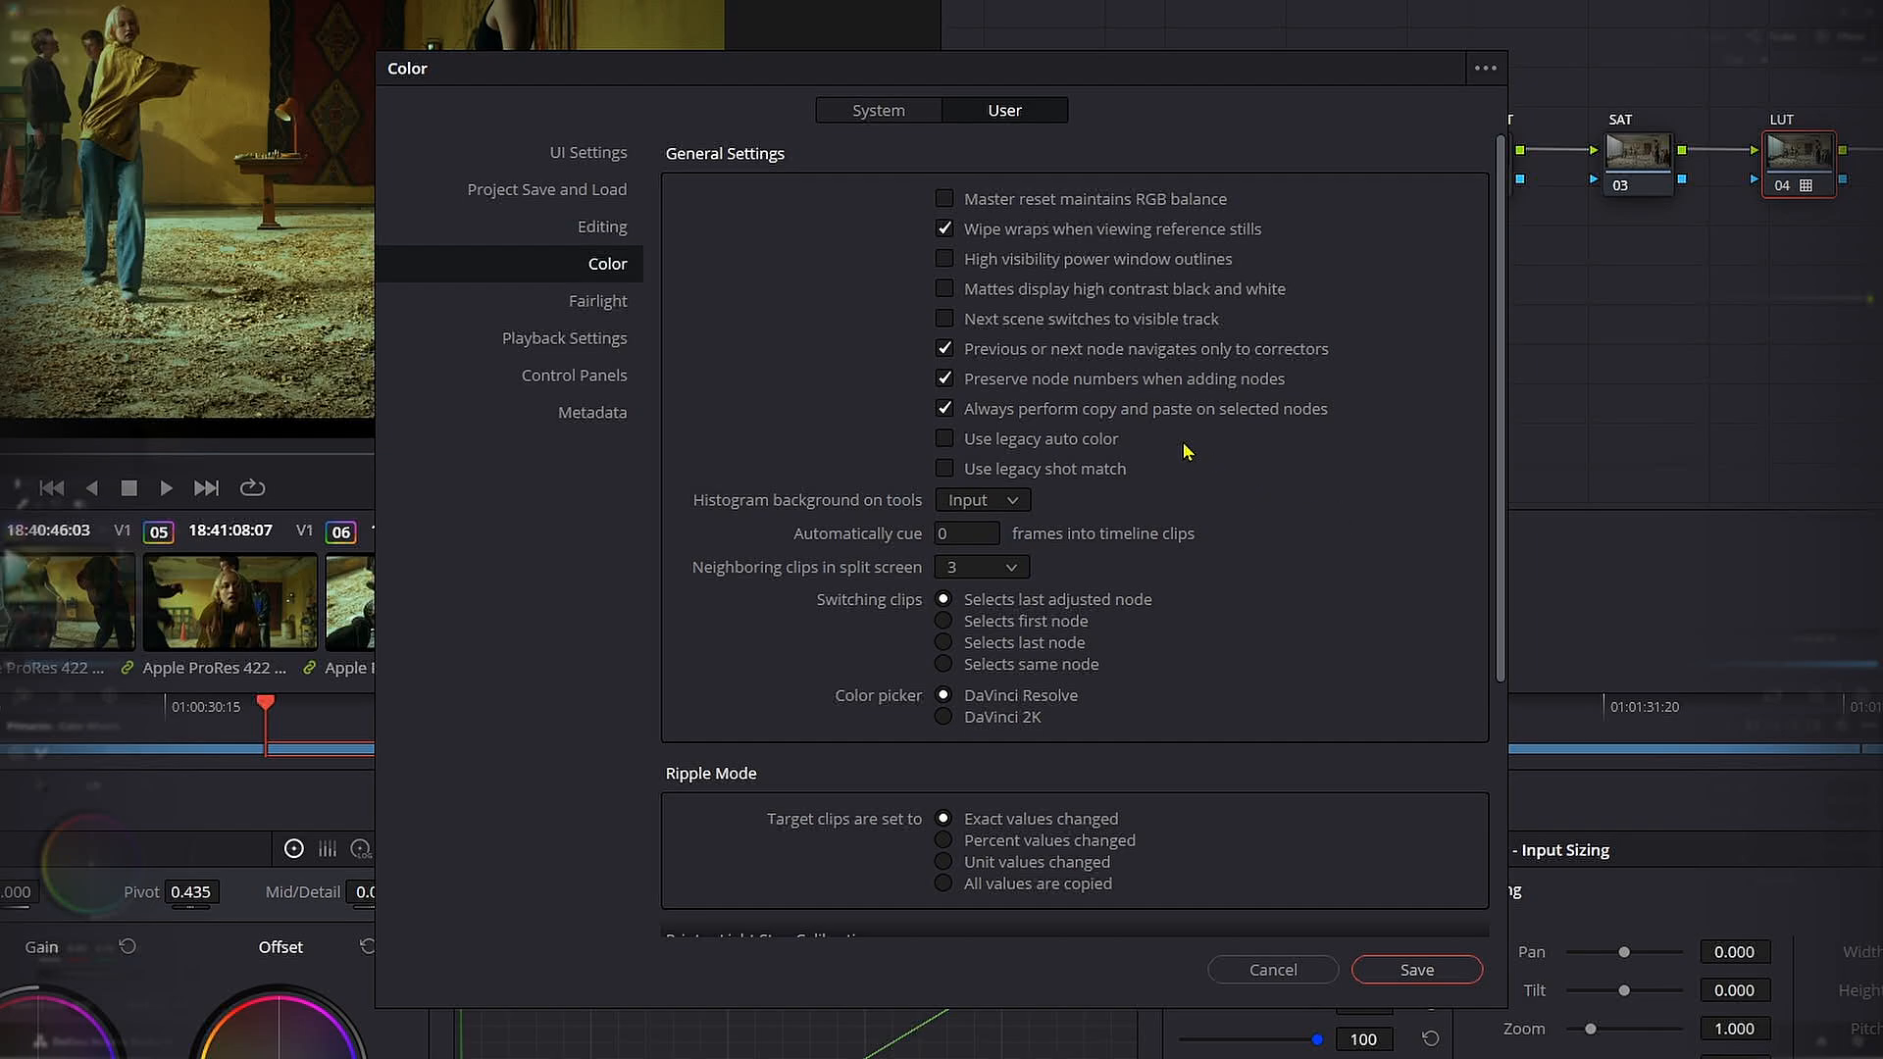
left_click(1241, 385)
left_click(1416, 970)
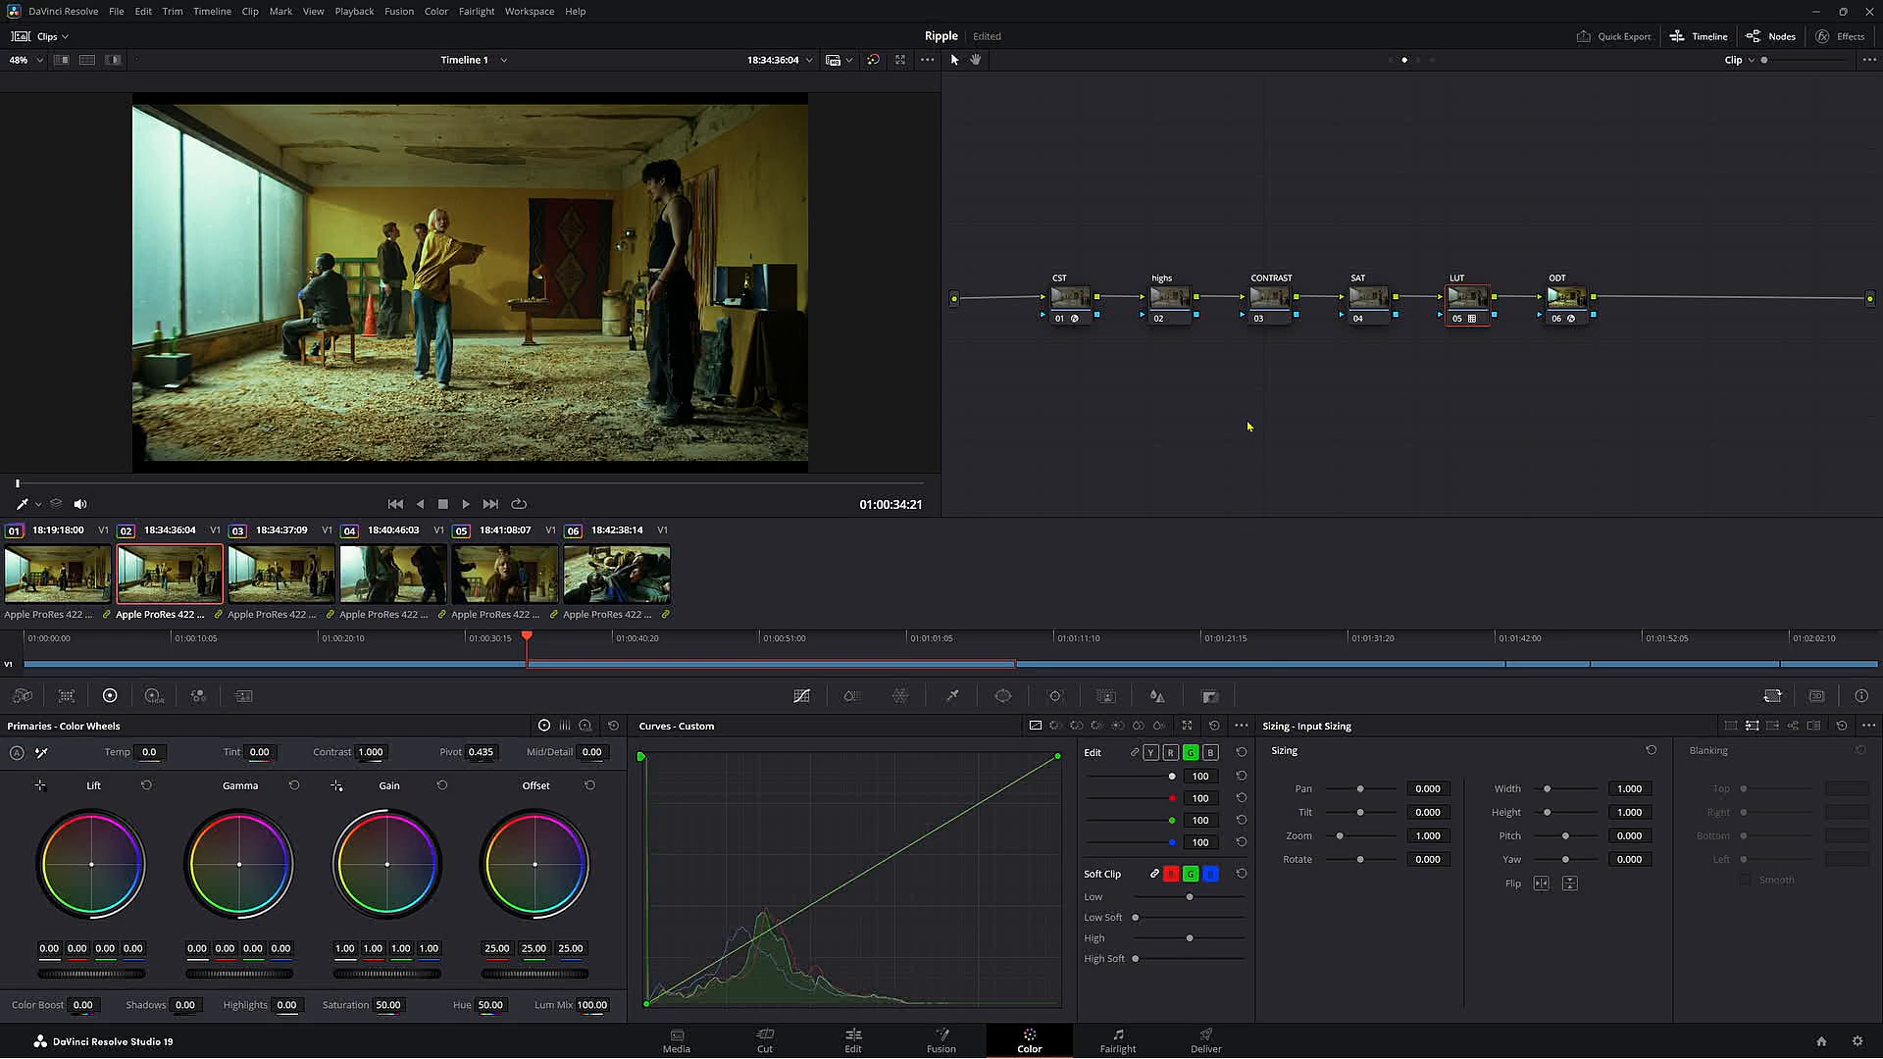
- Reopen the Color preferences and save with node numbers preserved again
left_click(1172, 305)
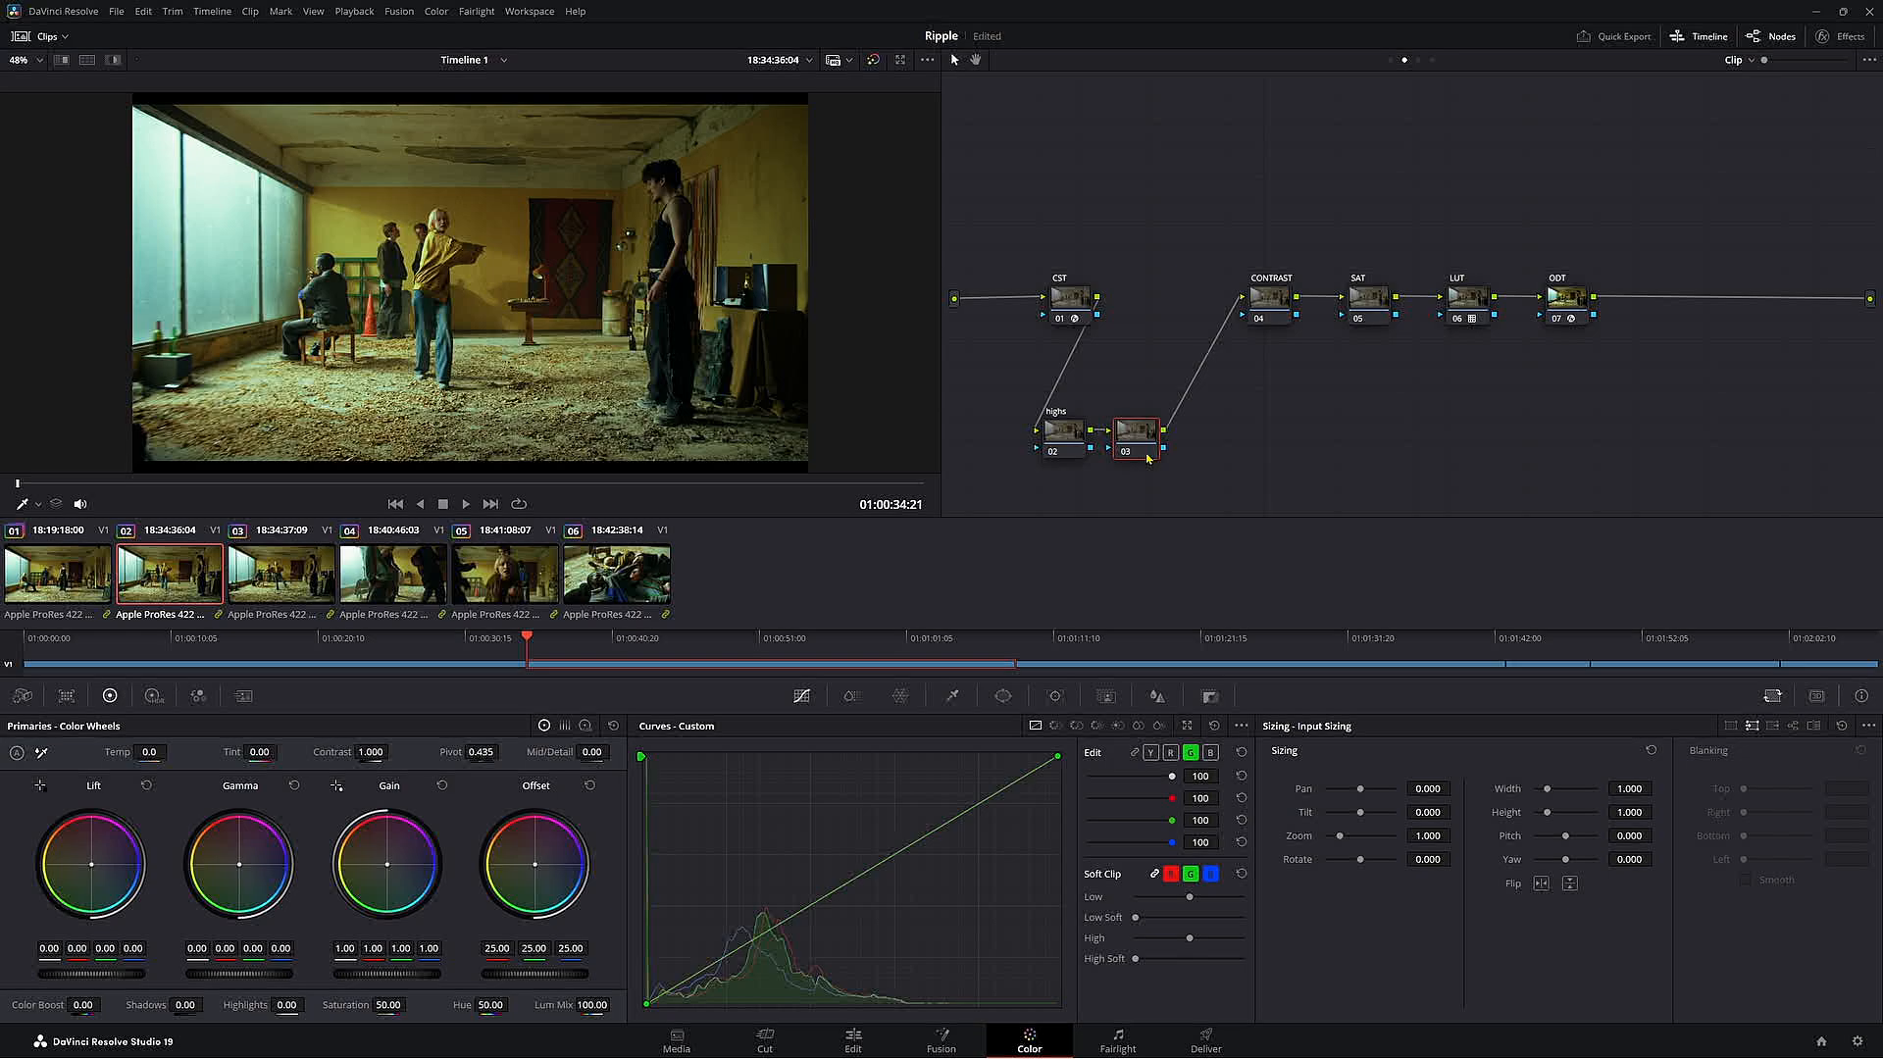
mouse_move(1133, 432)
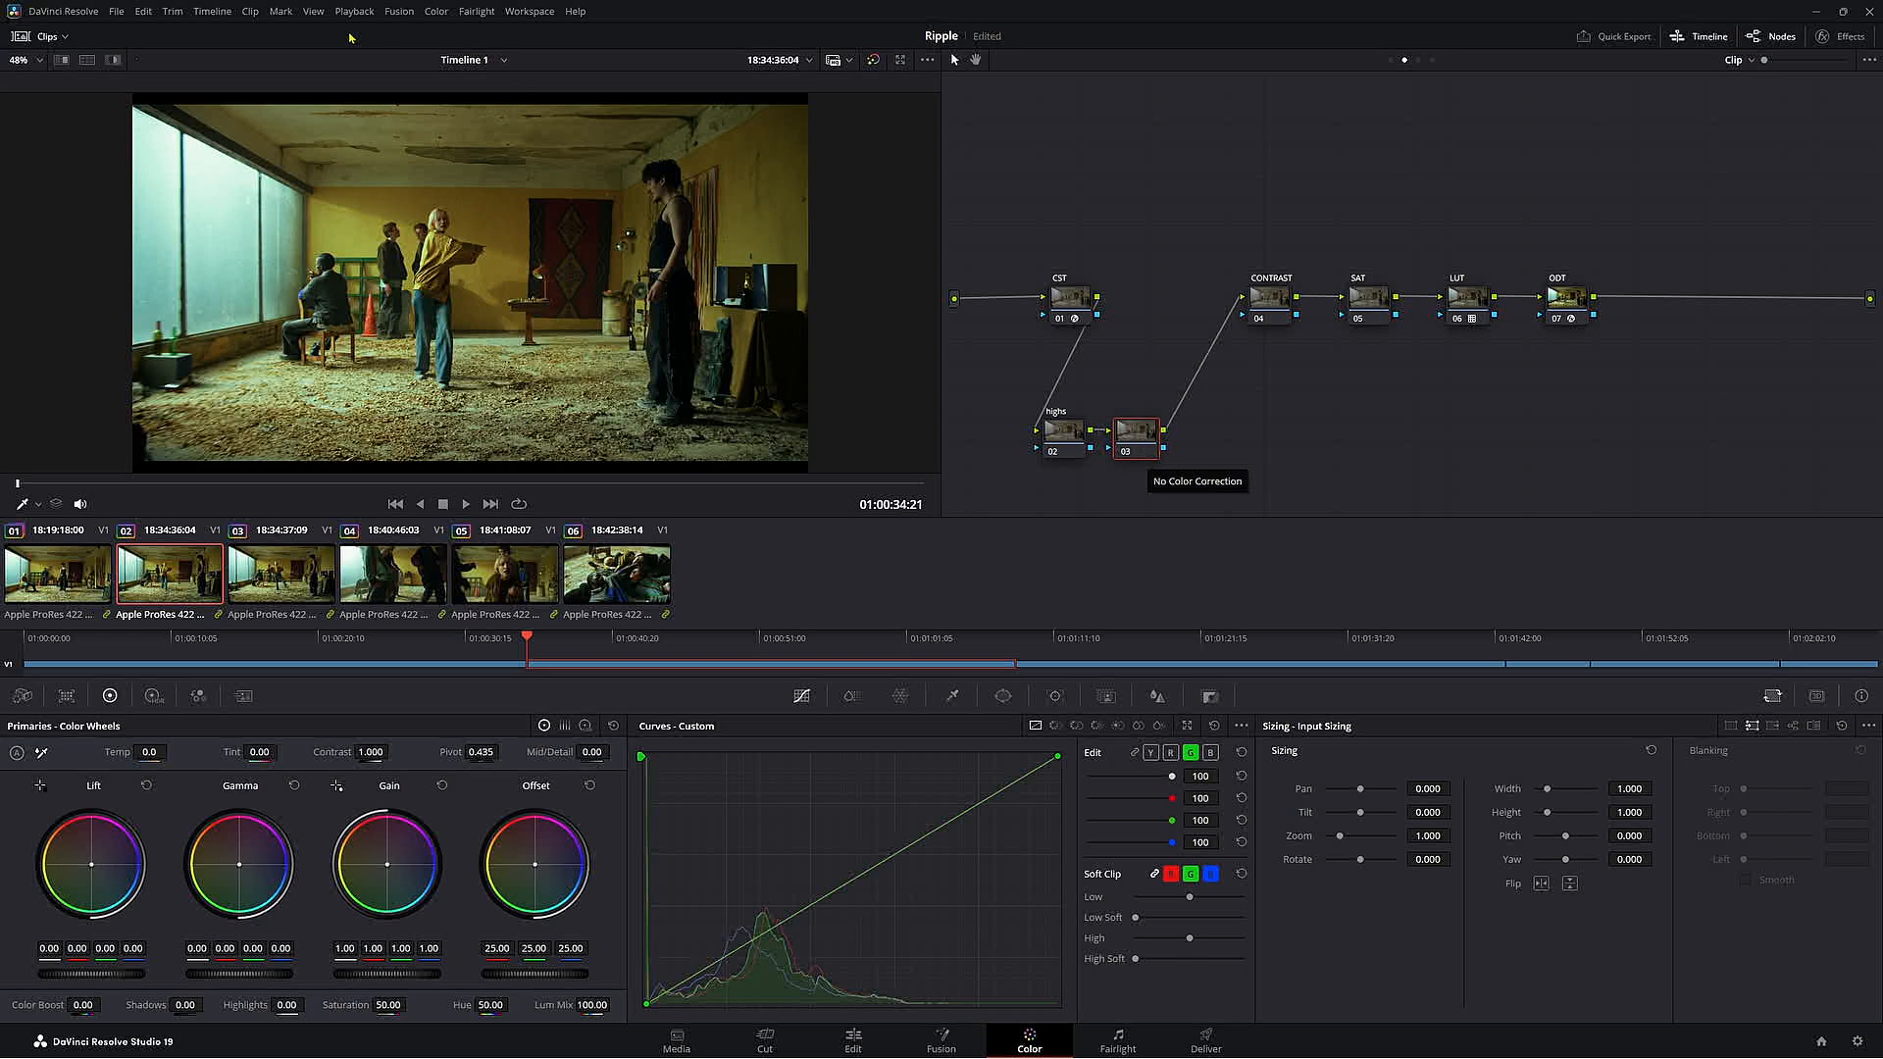
left_click(63, 11)
left_click(75, 83)
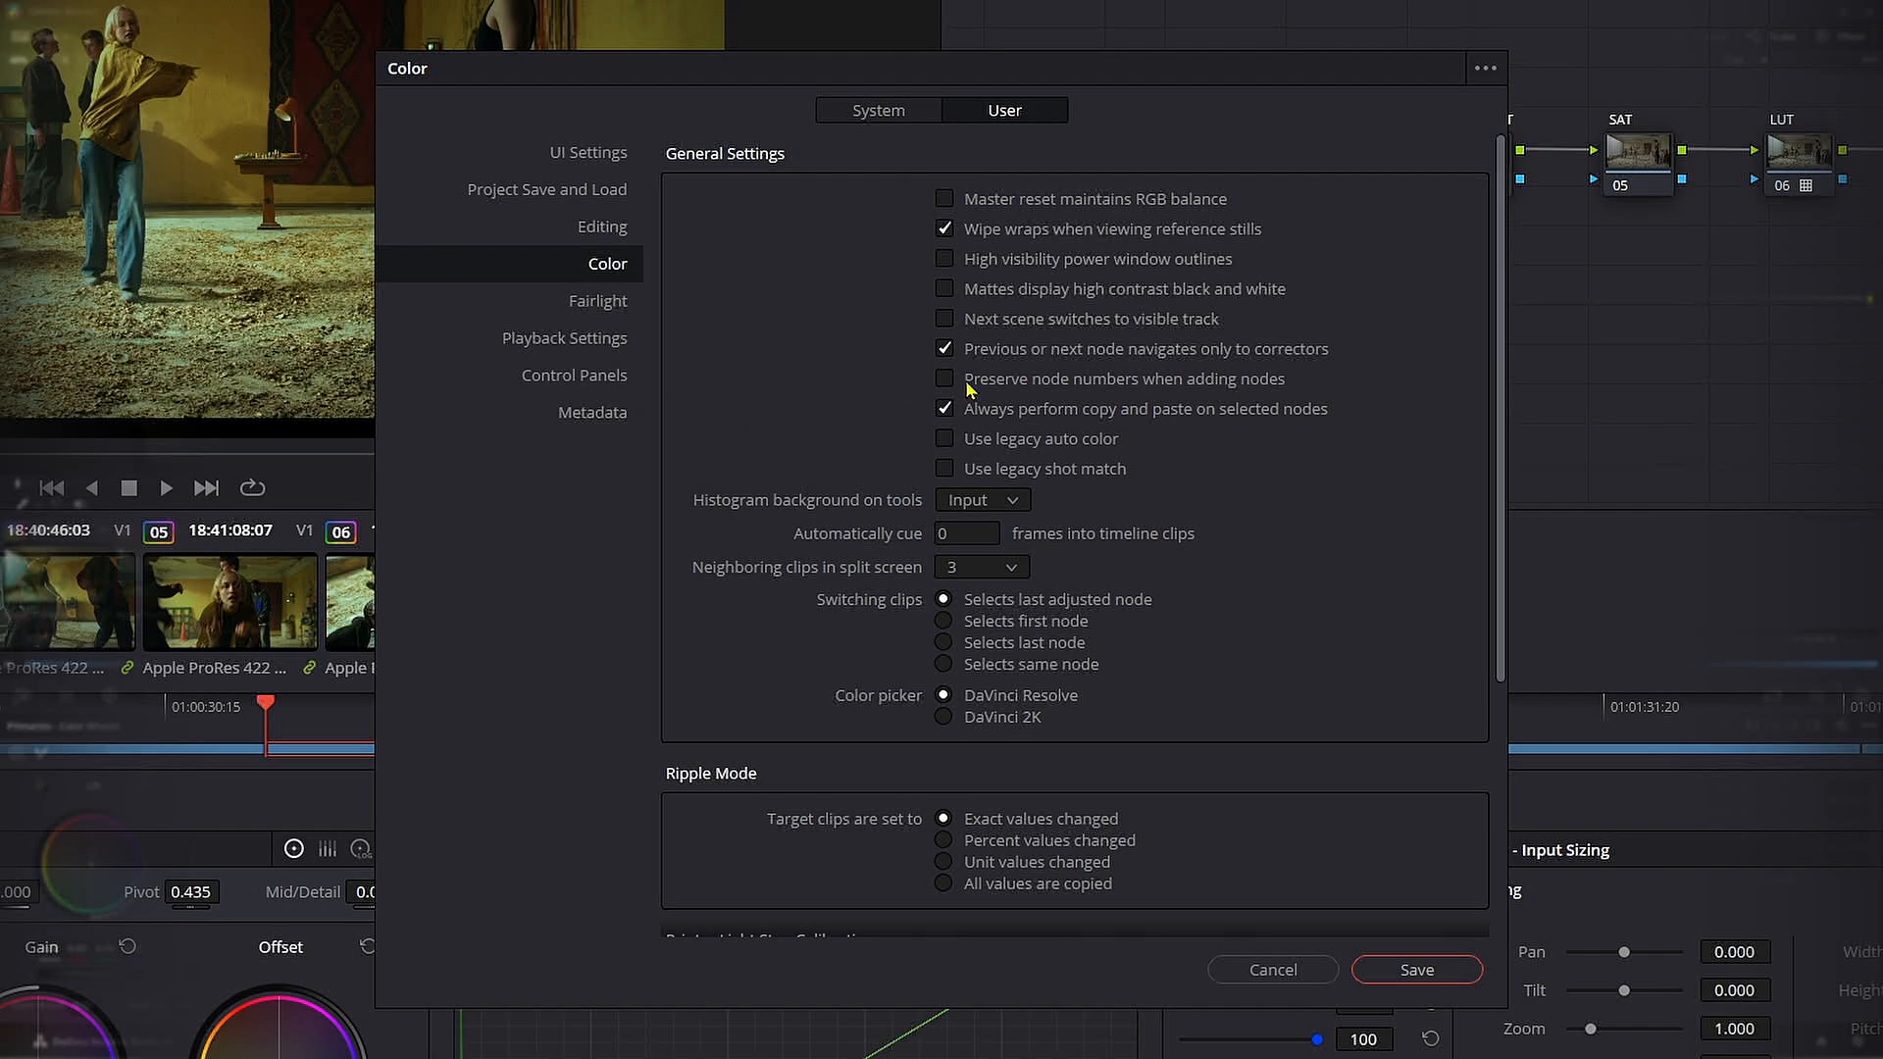
left_click(1416, 970)
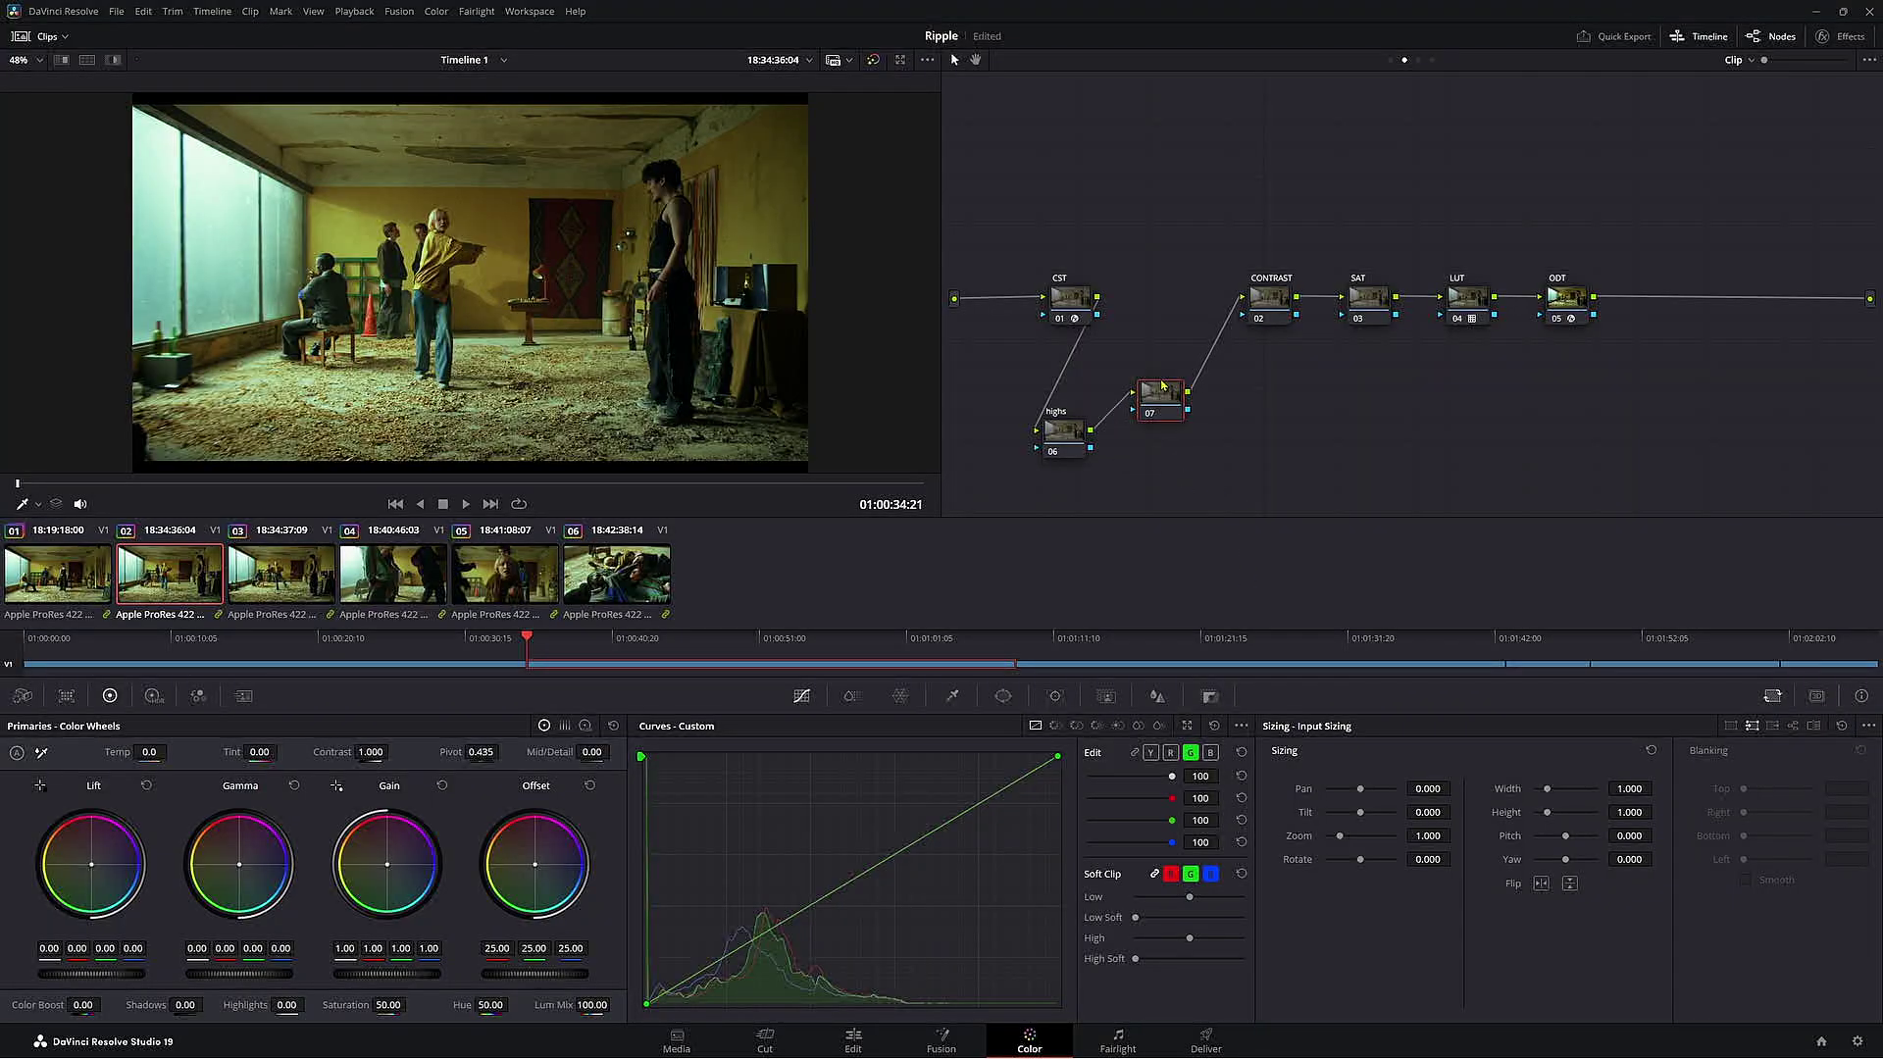
- Reposition node 07, the highs, CST and ODT nodes into a straighter chain, undoing one CST move
left_click_drag(1163, 387, 1180, 302)
left_click_drag(1057, 442, 1115, 374)
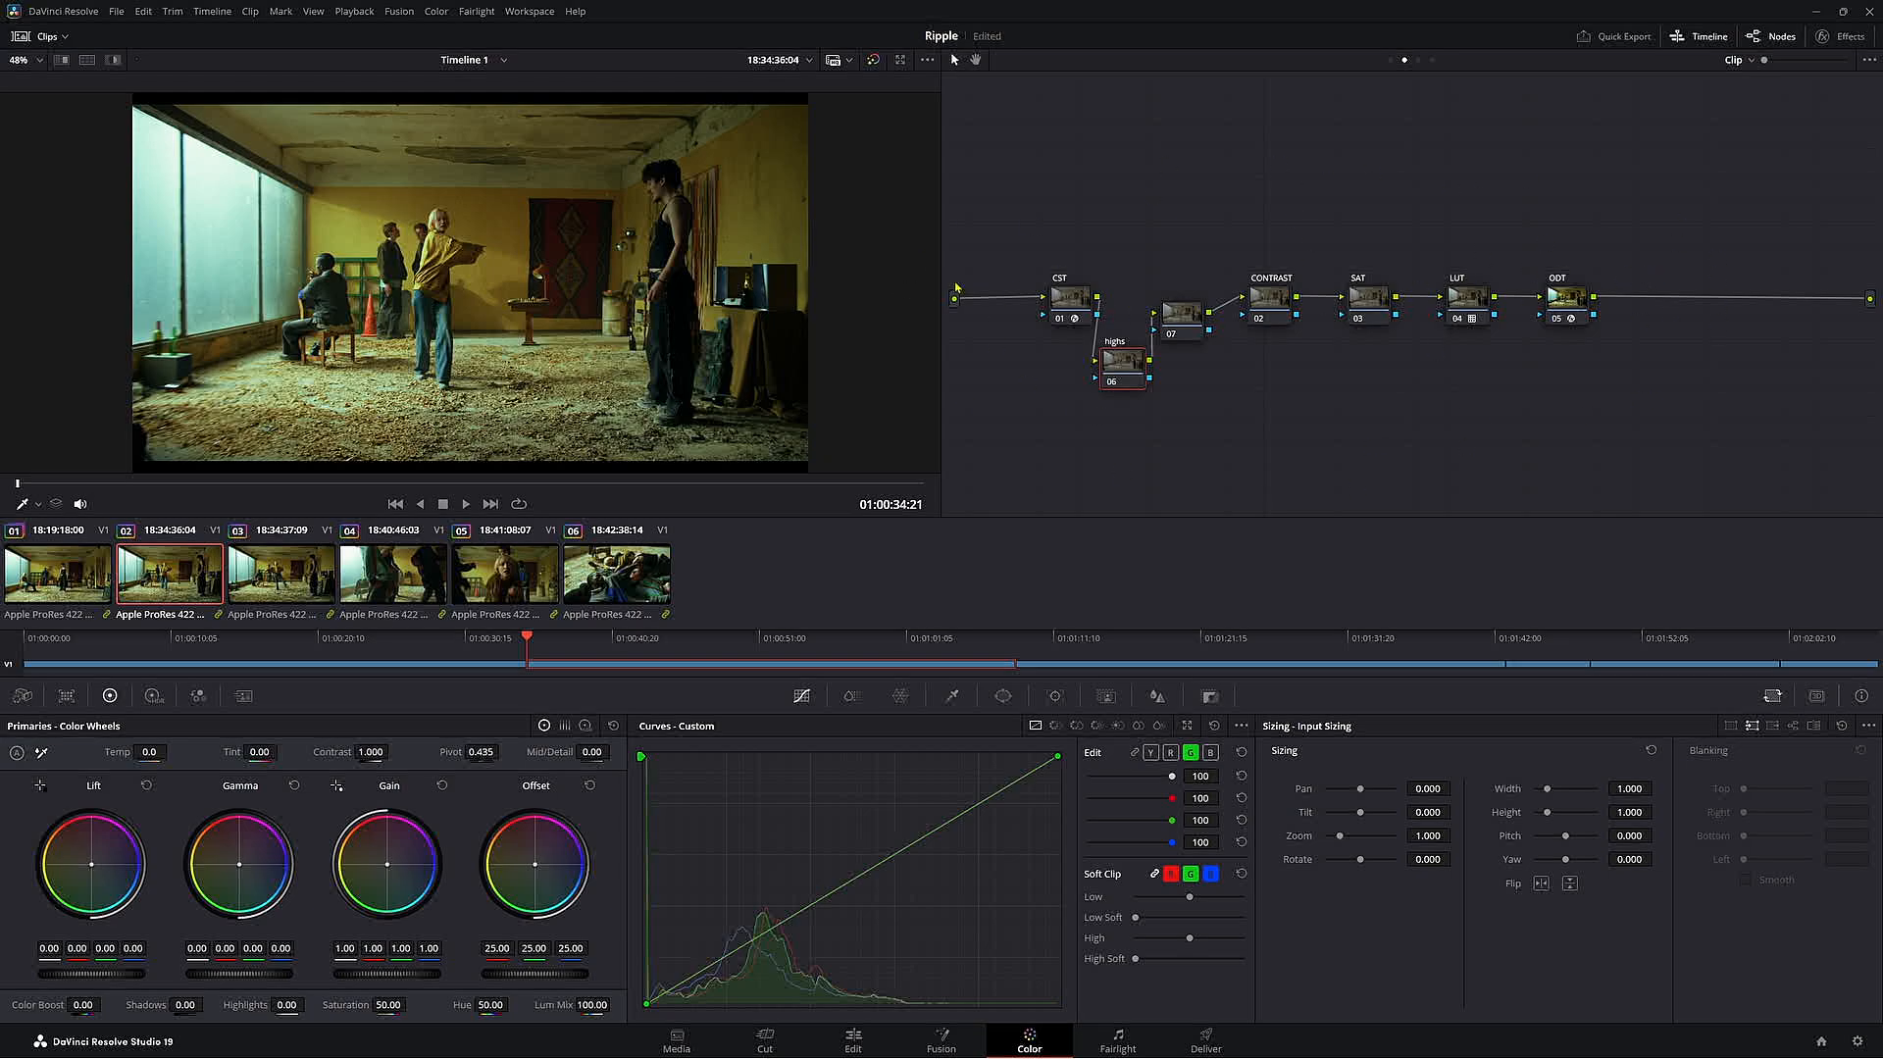
left_click_drag(1061, 316, 1095, 149)
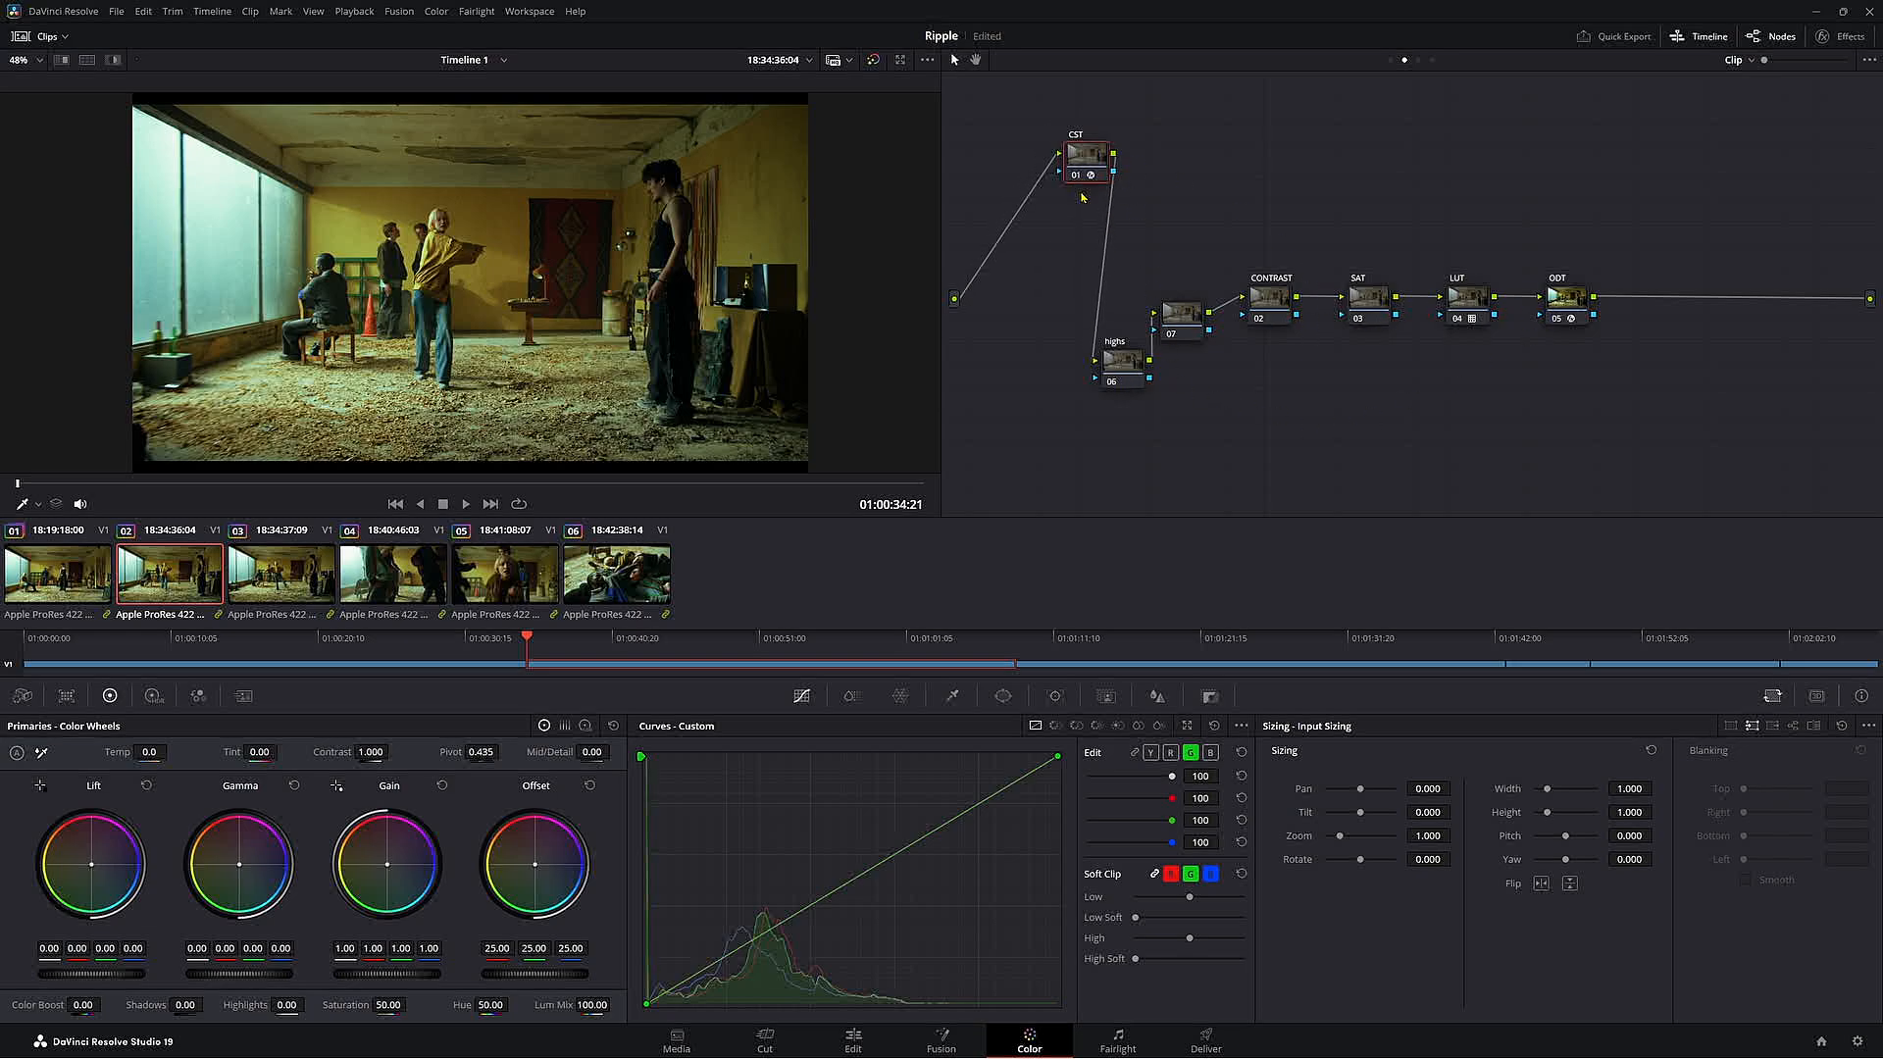
key("ctrl+z")
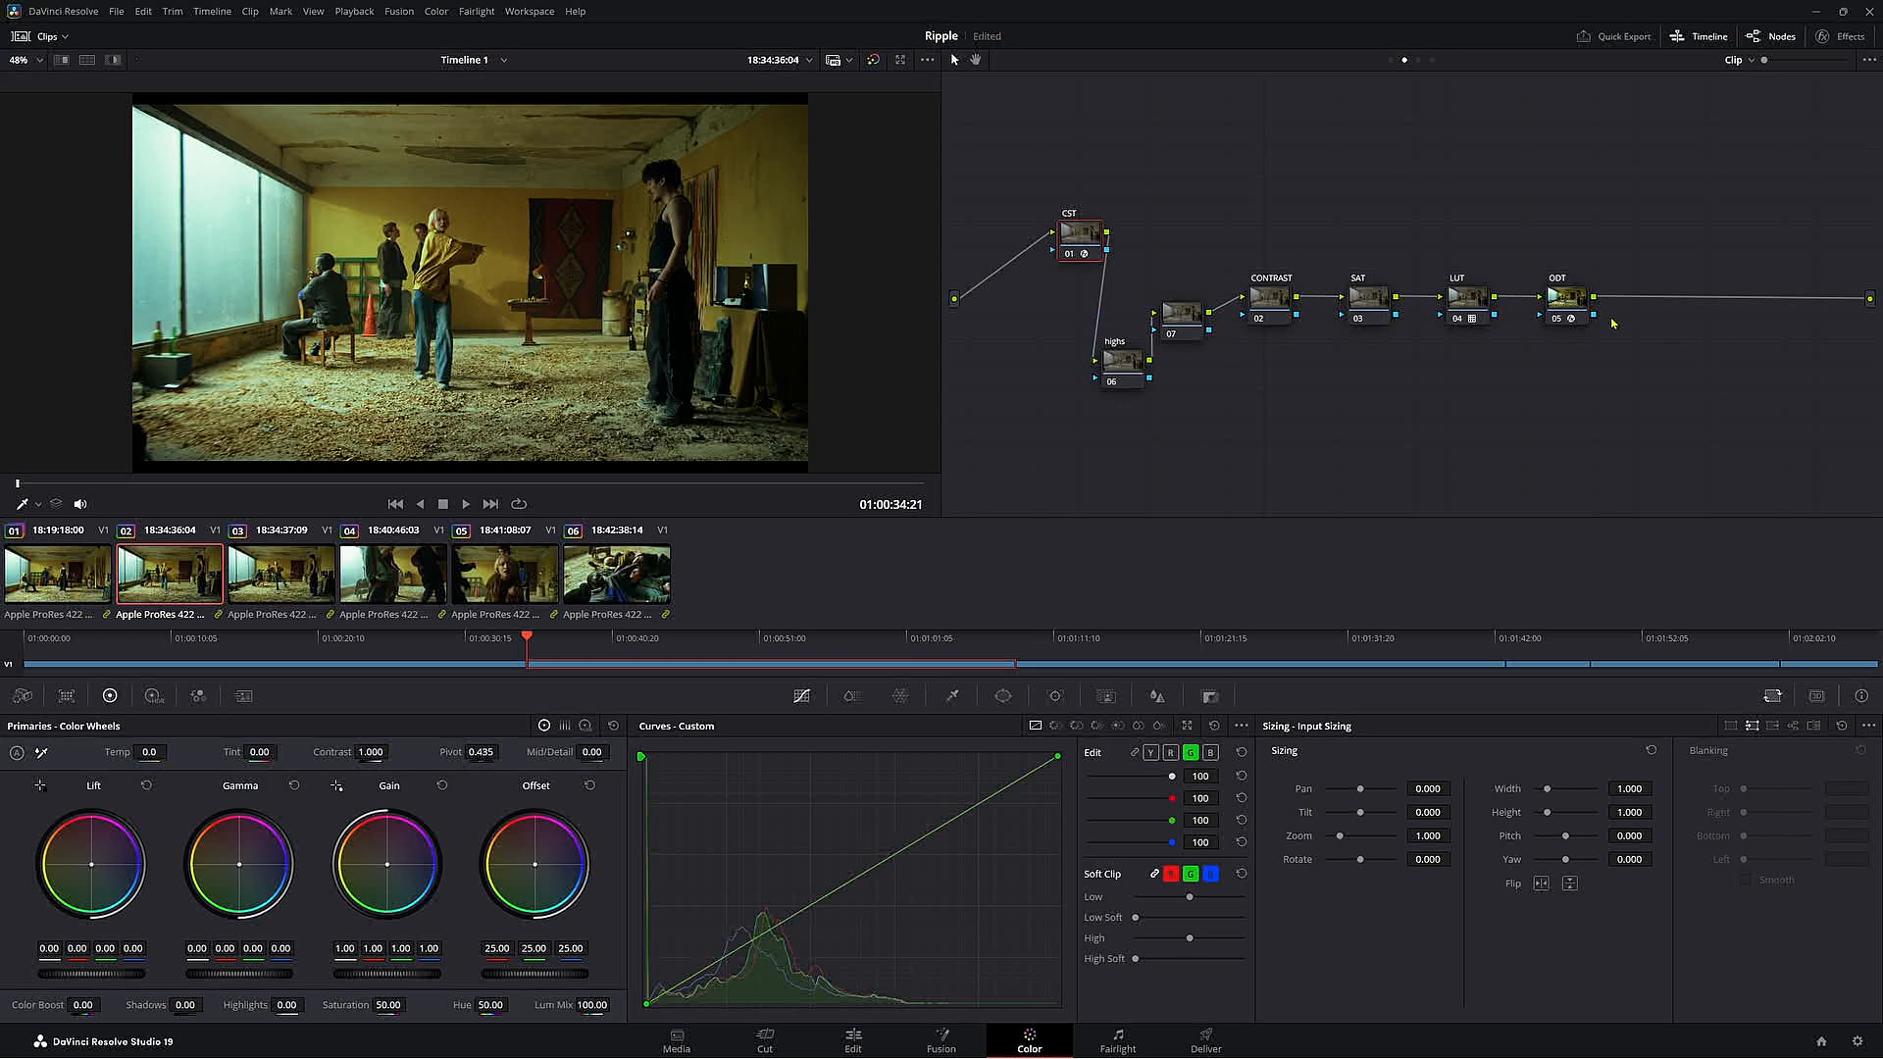
left_click_drag(1562, 297, 1511, 258)
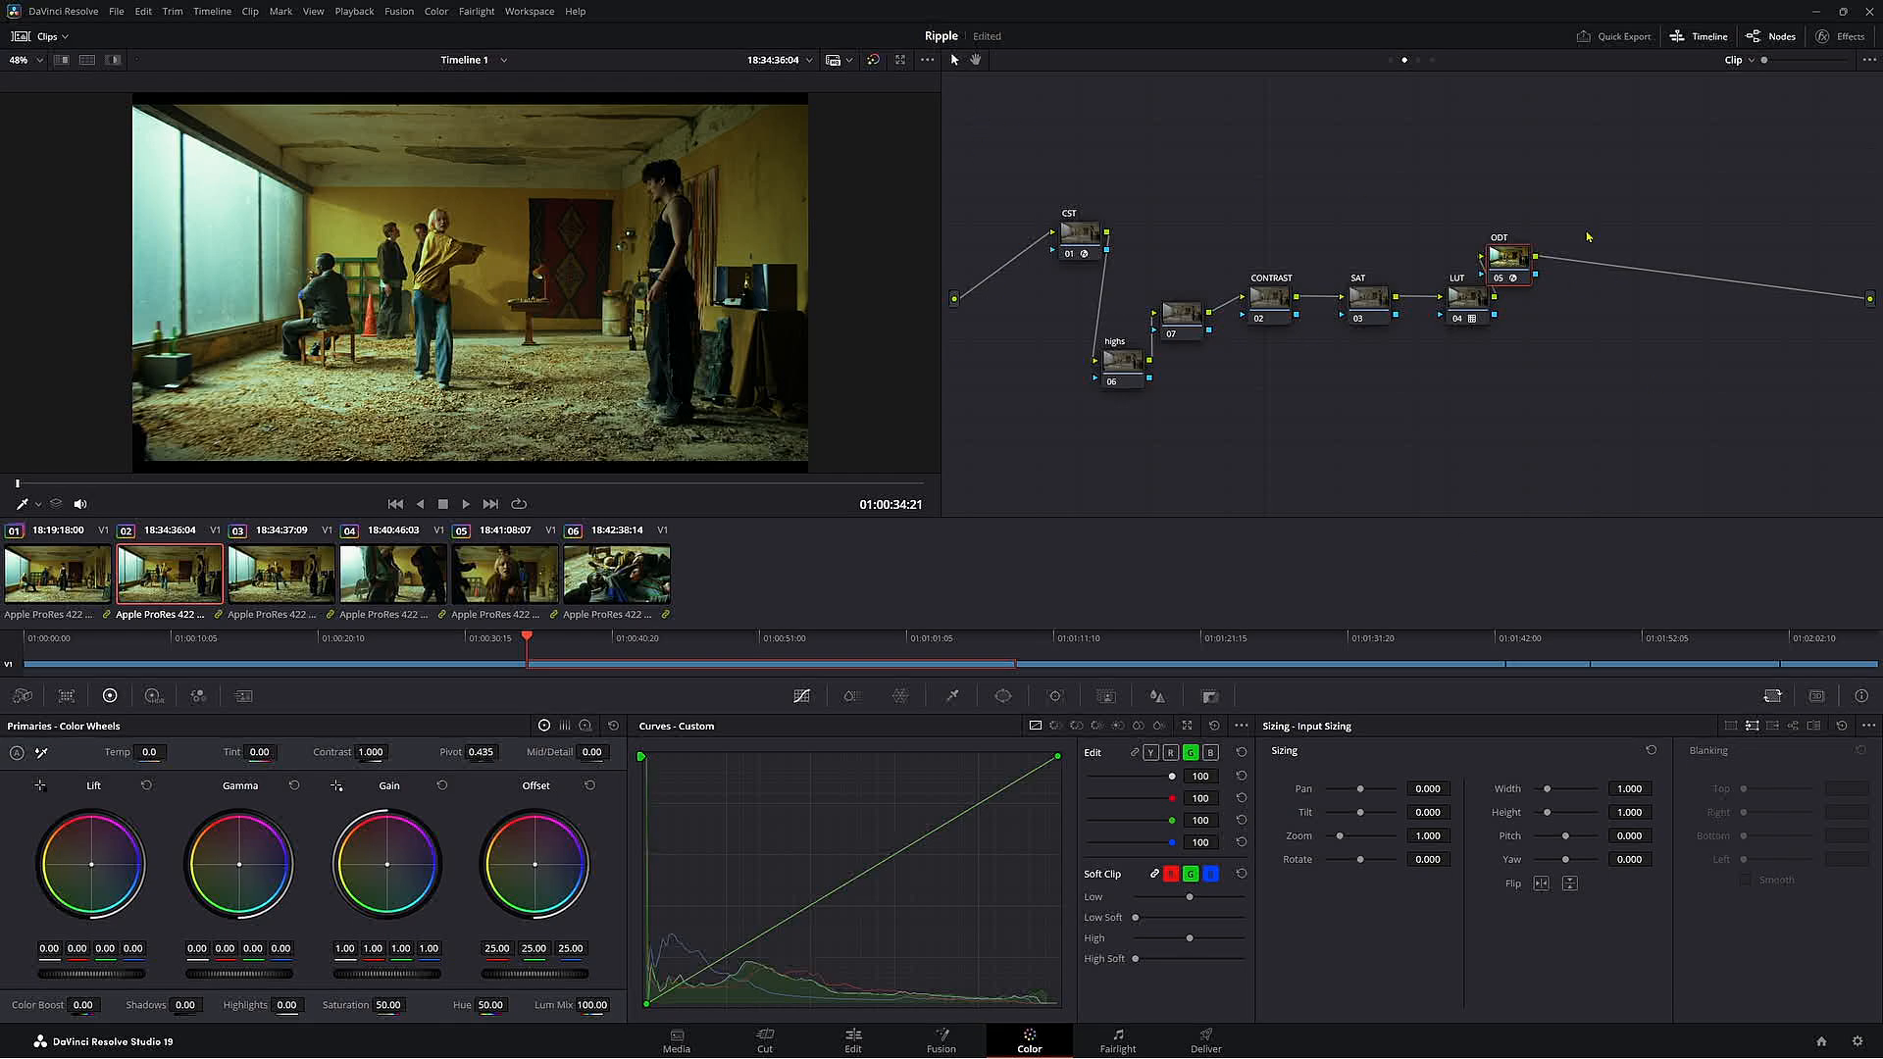
left_click_drag(1528, 265, 1657, 327)
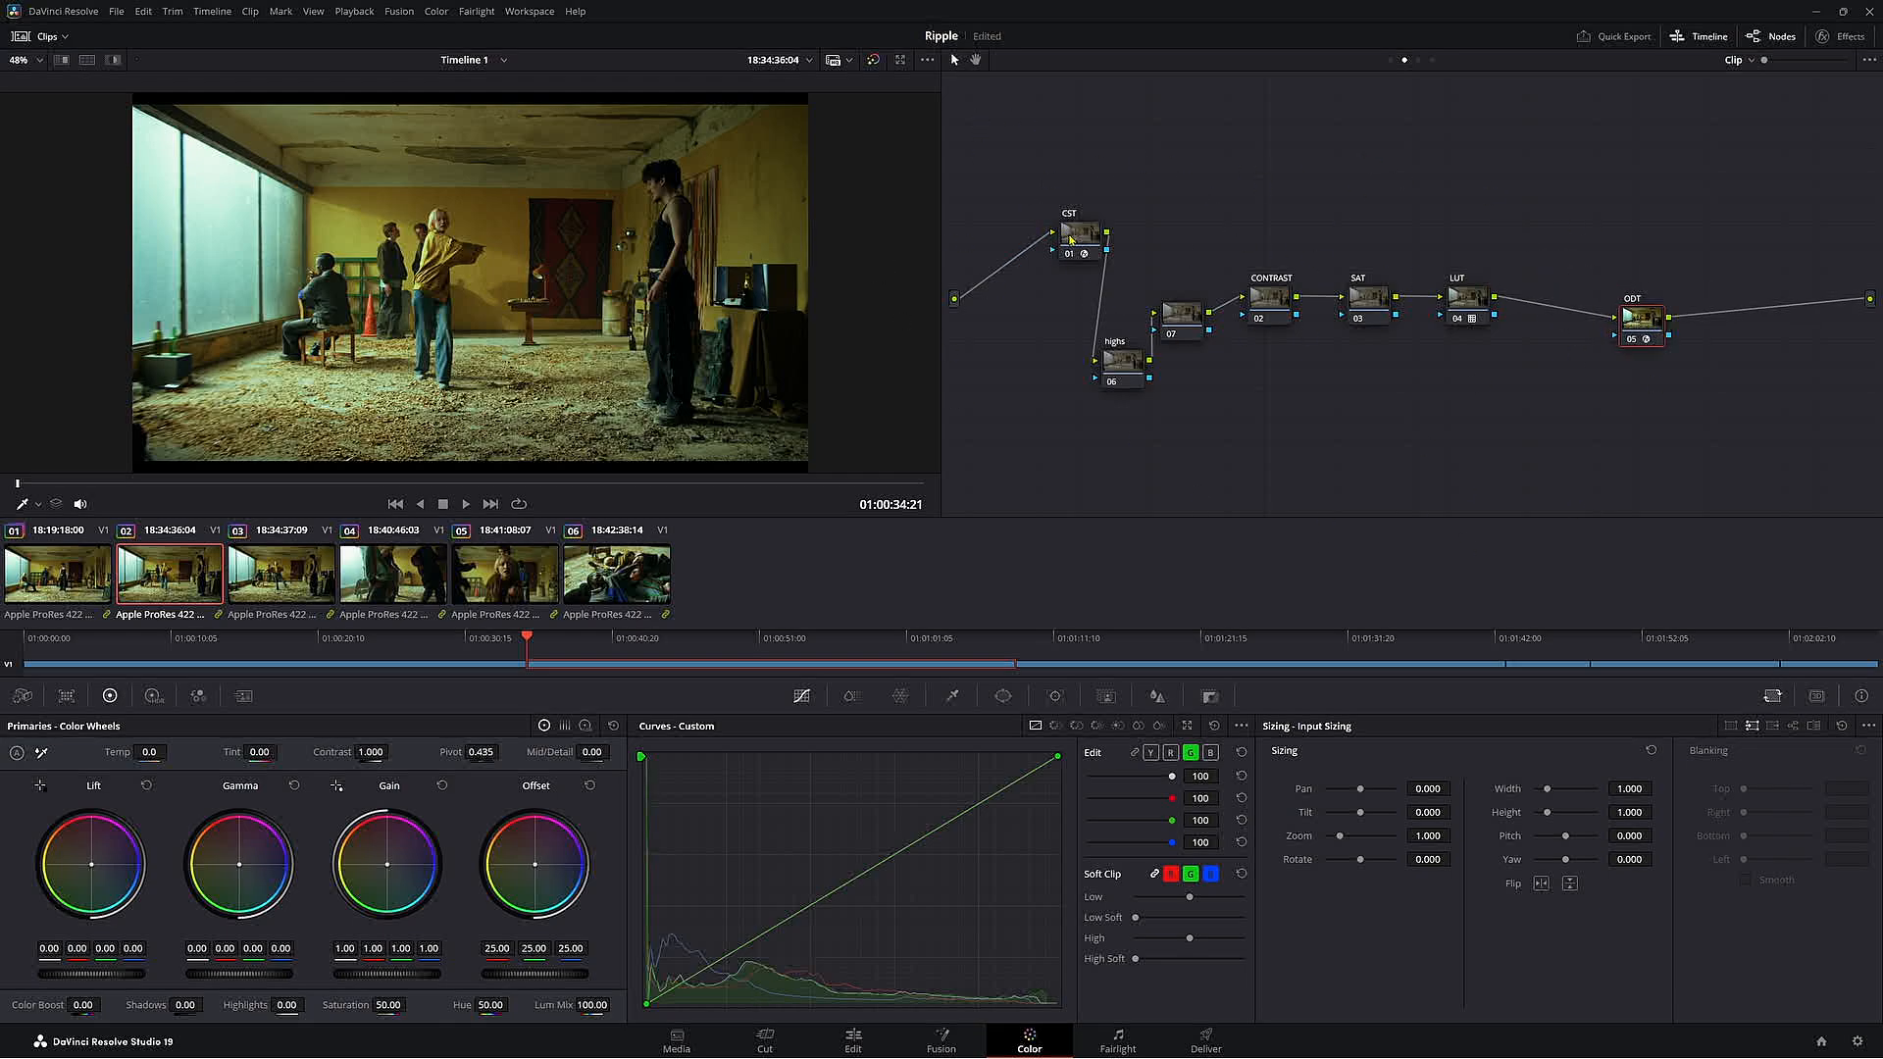
left_click_drag(1072, 240, 1024, 344)
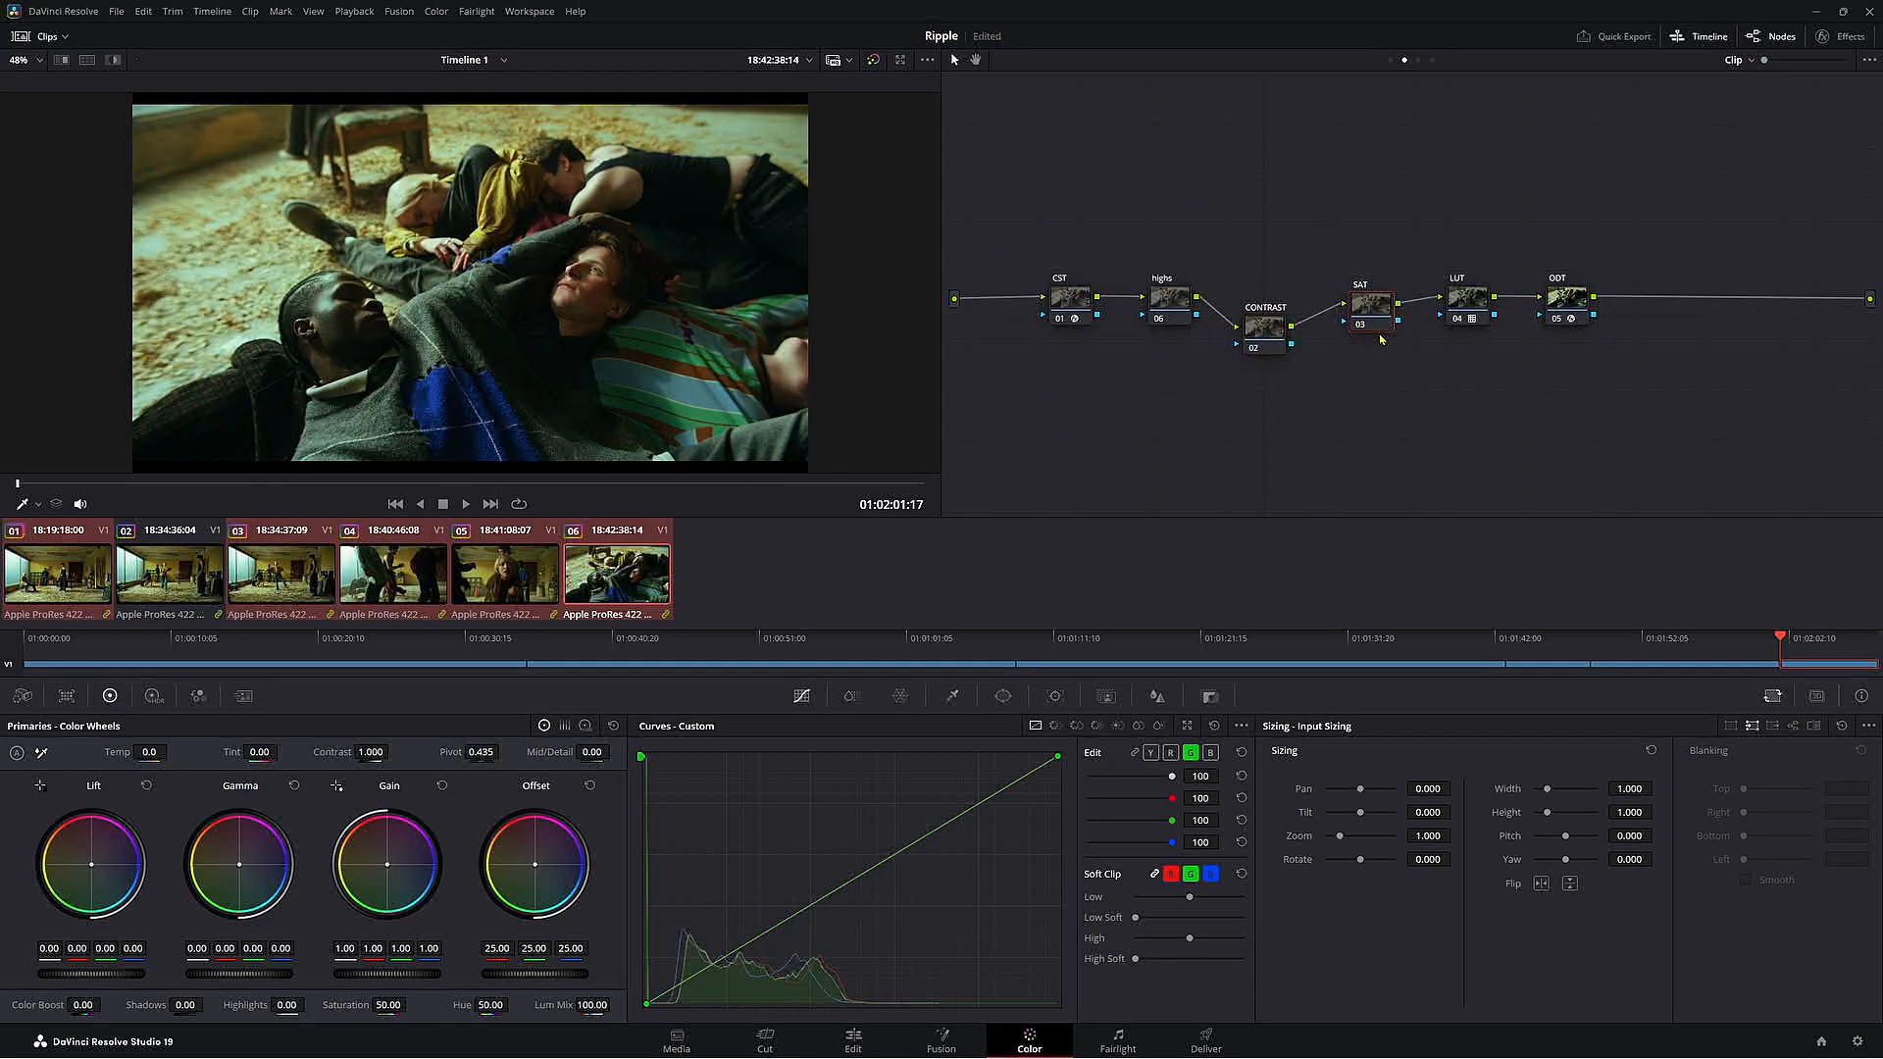
- On clip 06 alone, lift the SAT node out and raise its saturation from 50 to 69.60
left_click_drag(1377, 318, 1383, 354)
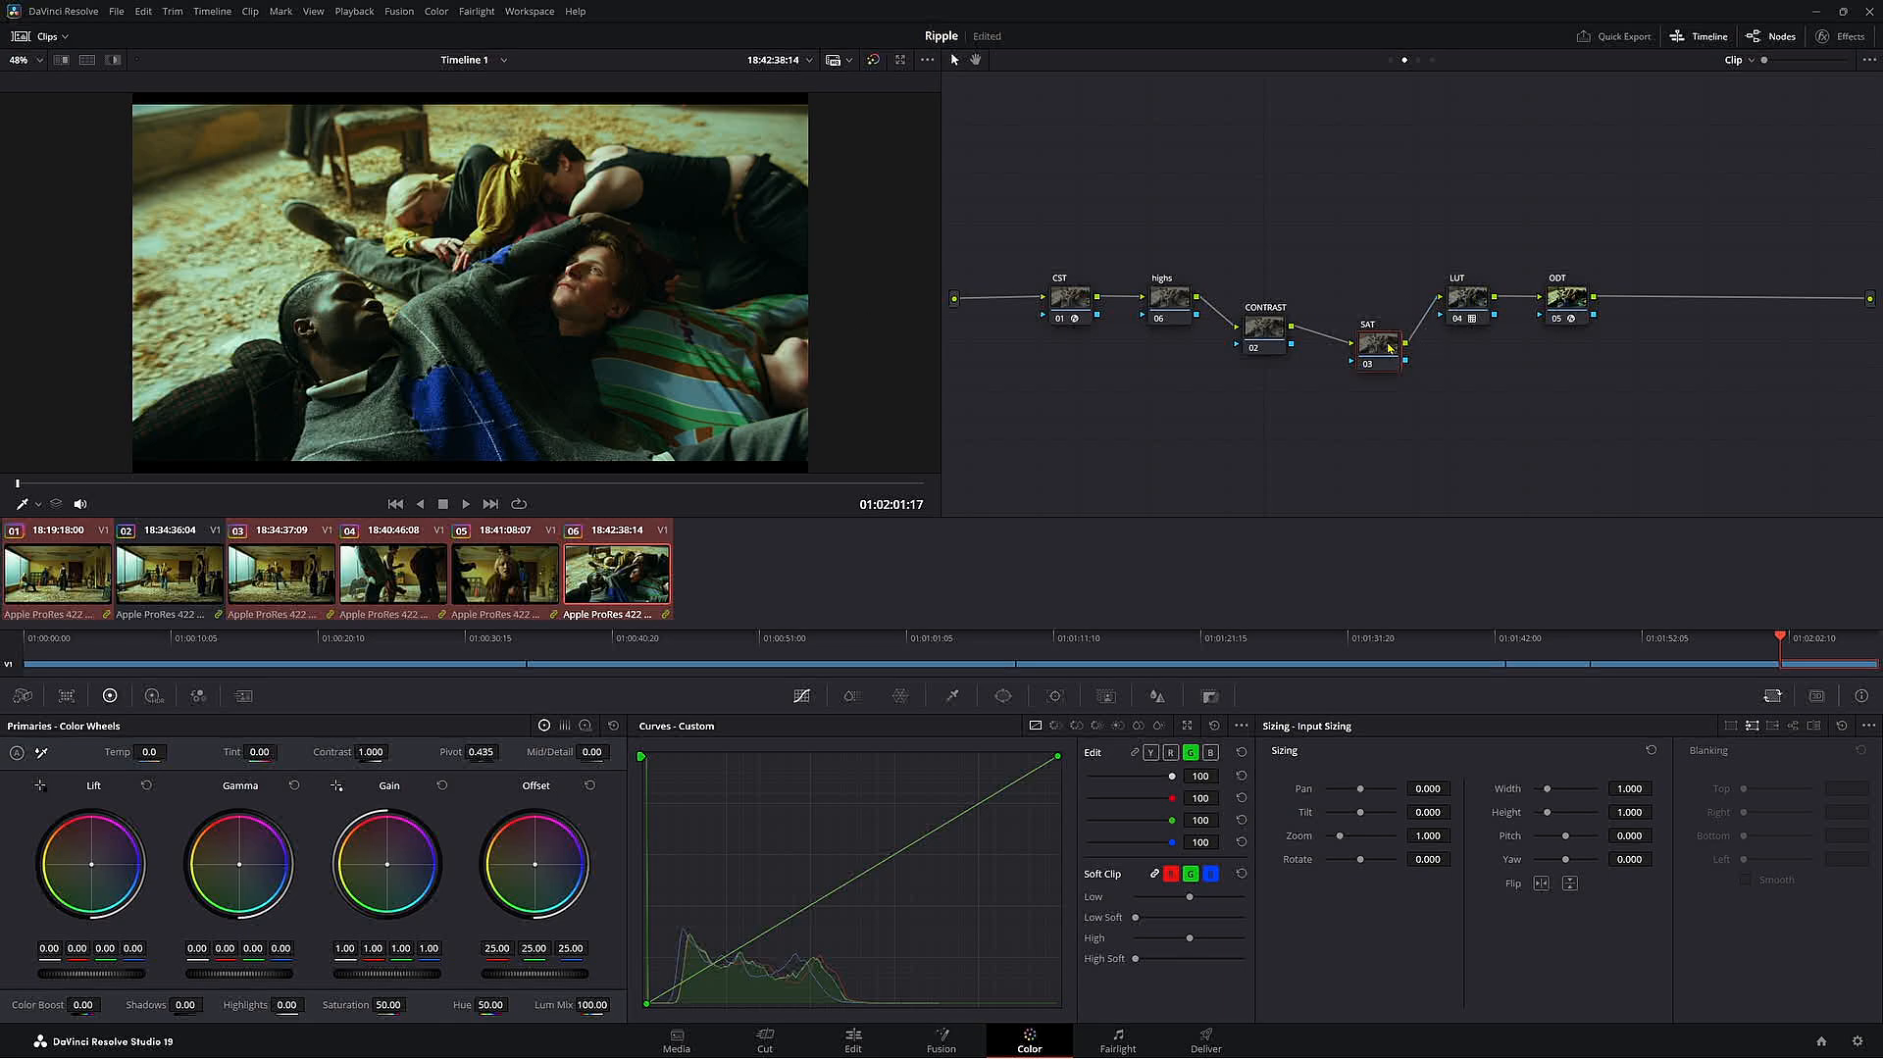
left_click_drag(1384, 347, 1370, 335)
left_click(615, 569)
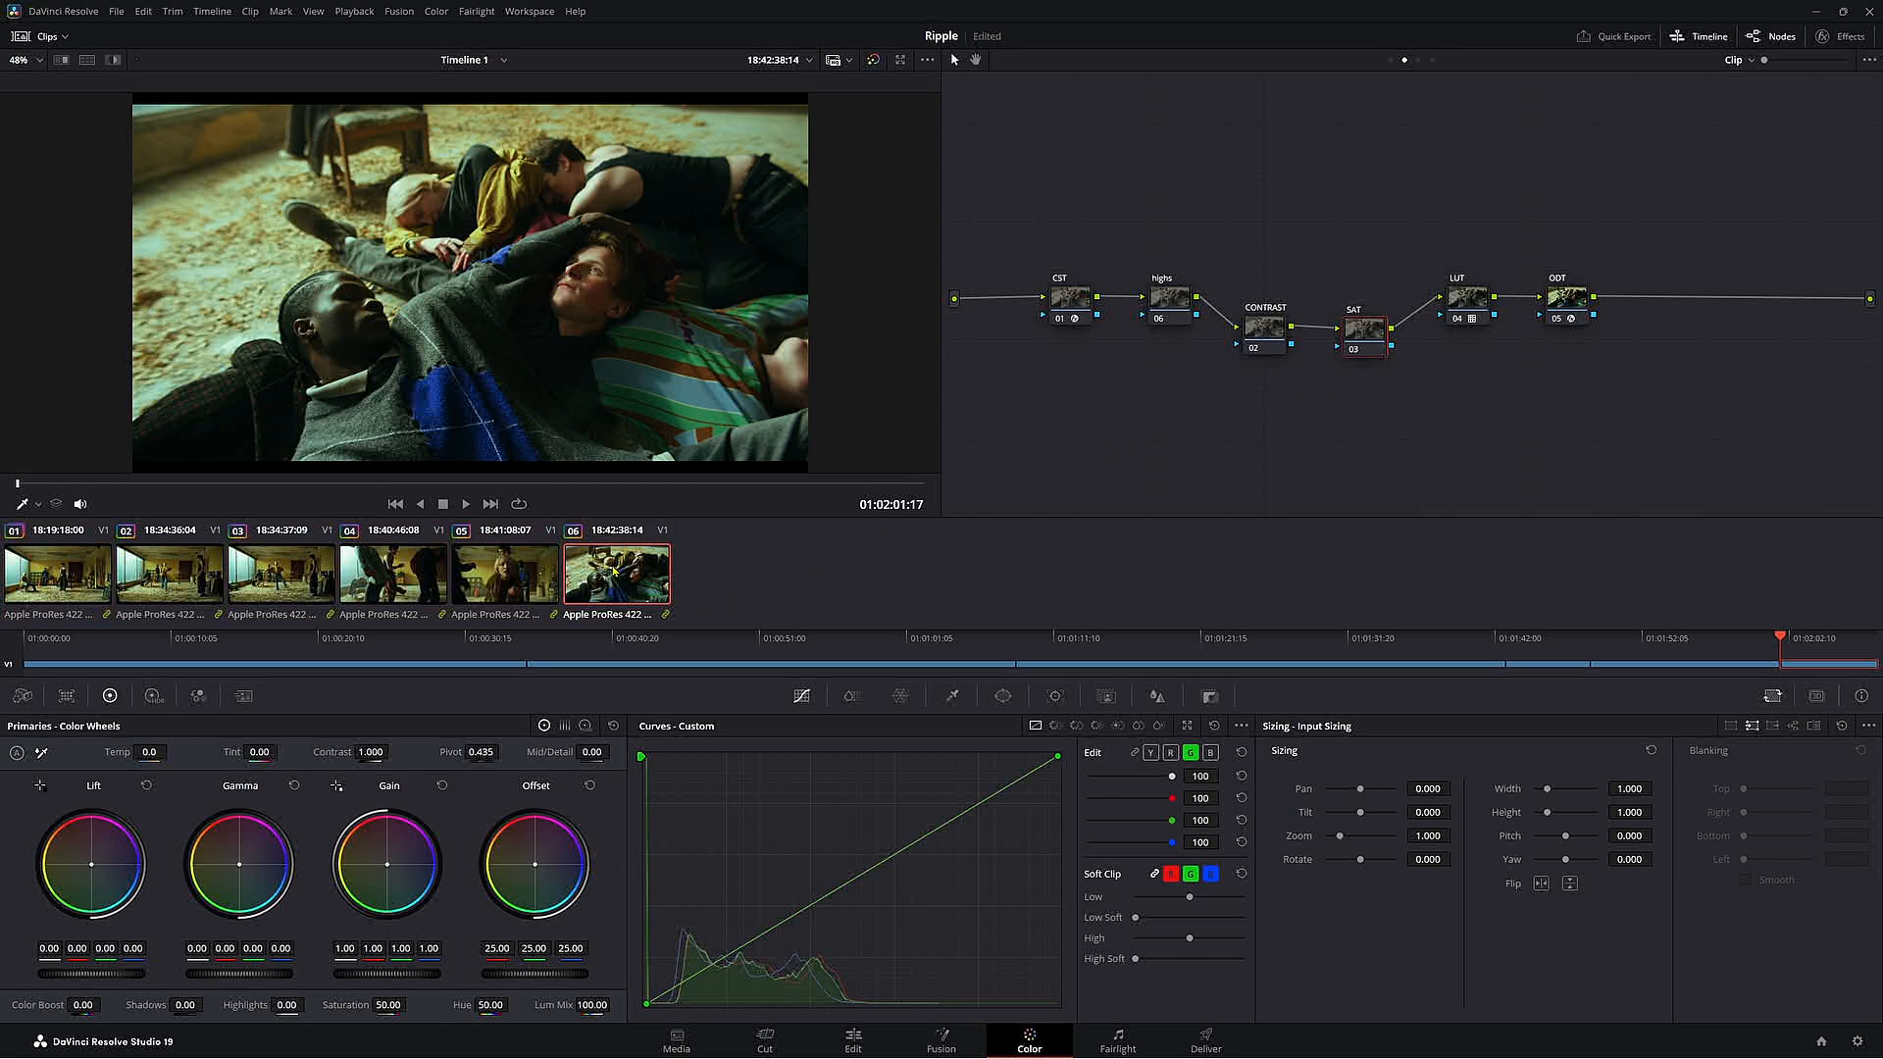
left_click_drag(1362, 331, 1309, 218)
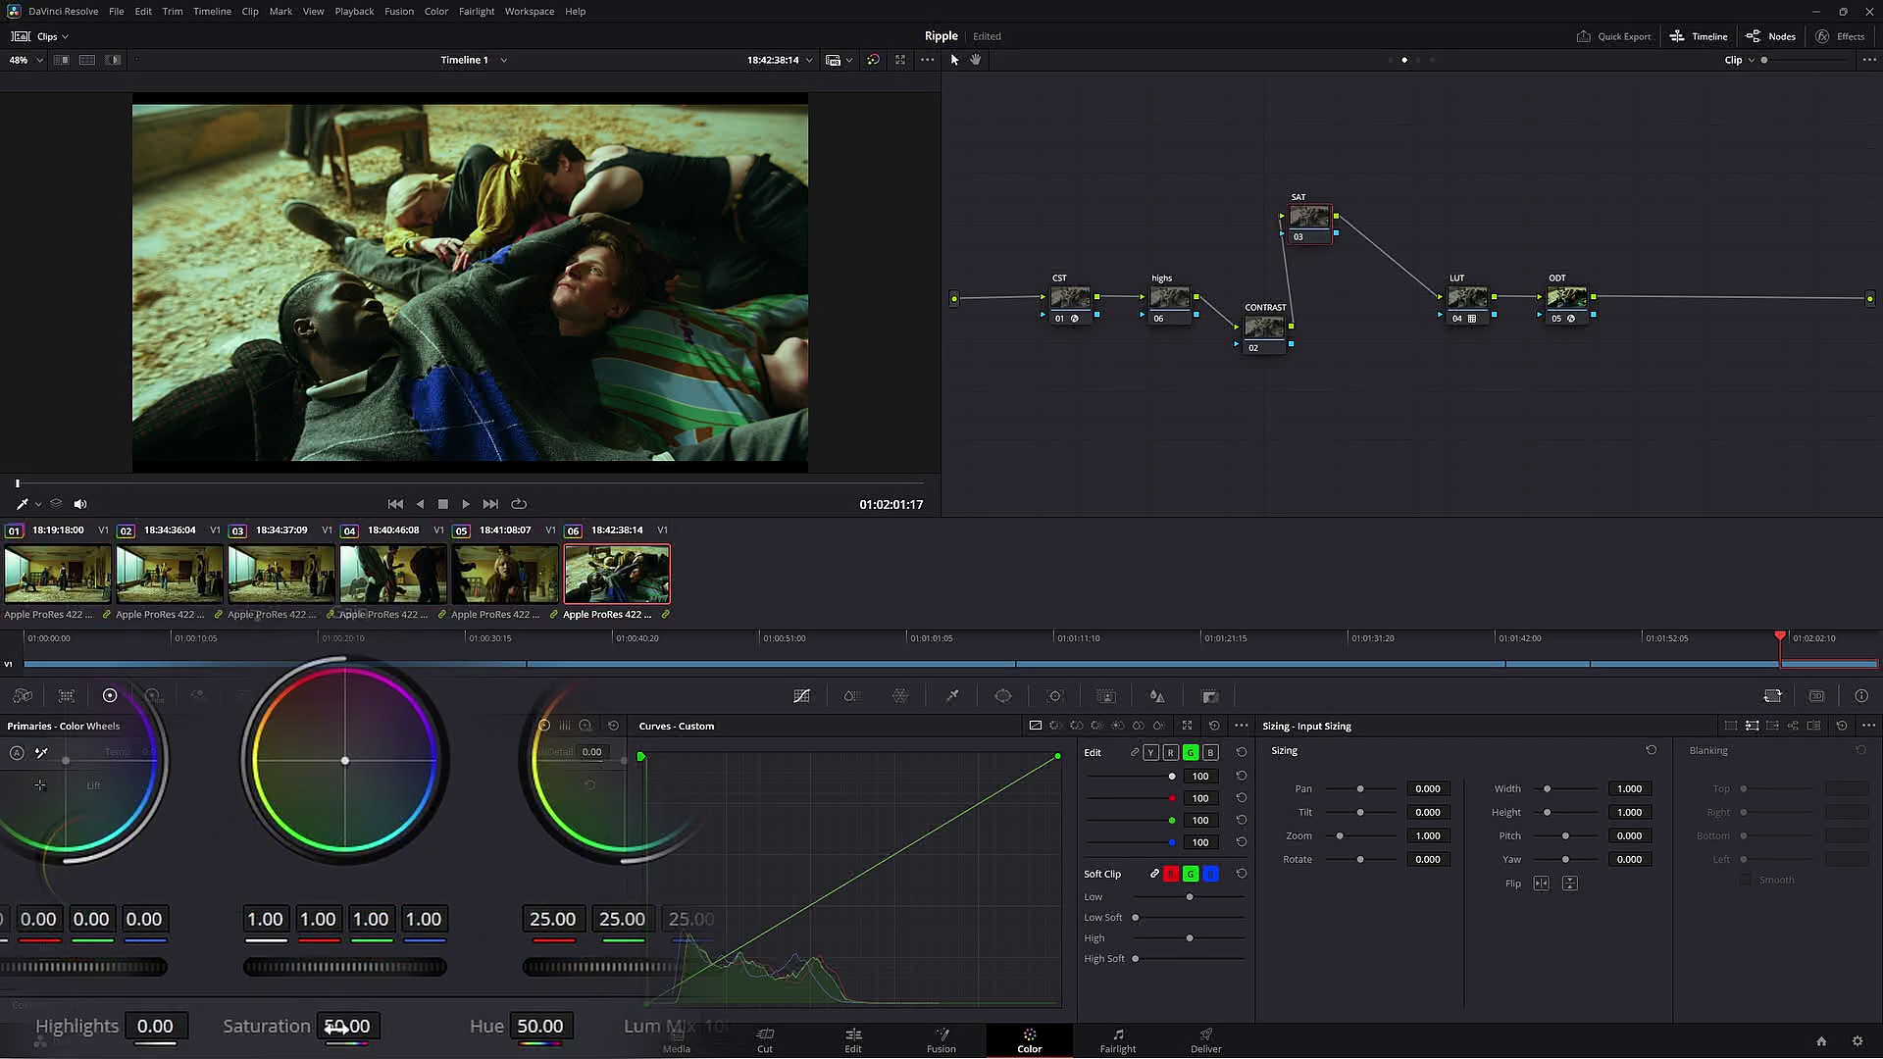
left_click_drag(380, 1005, 427, 1005)
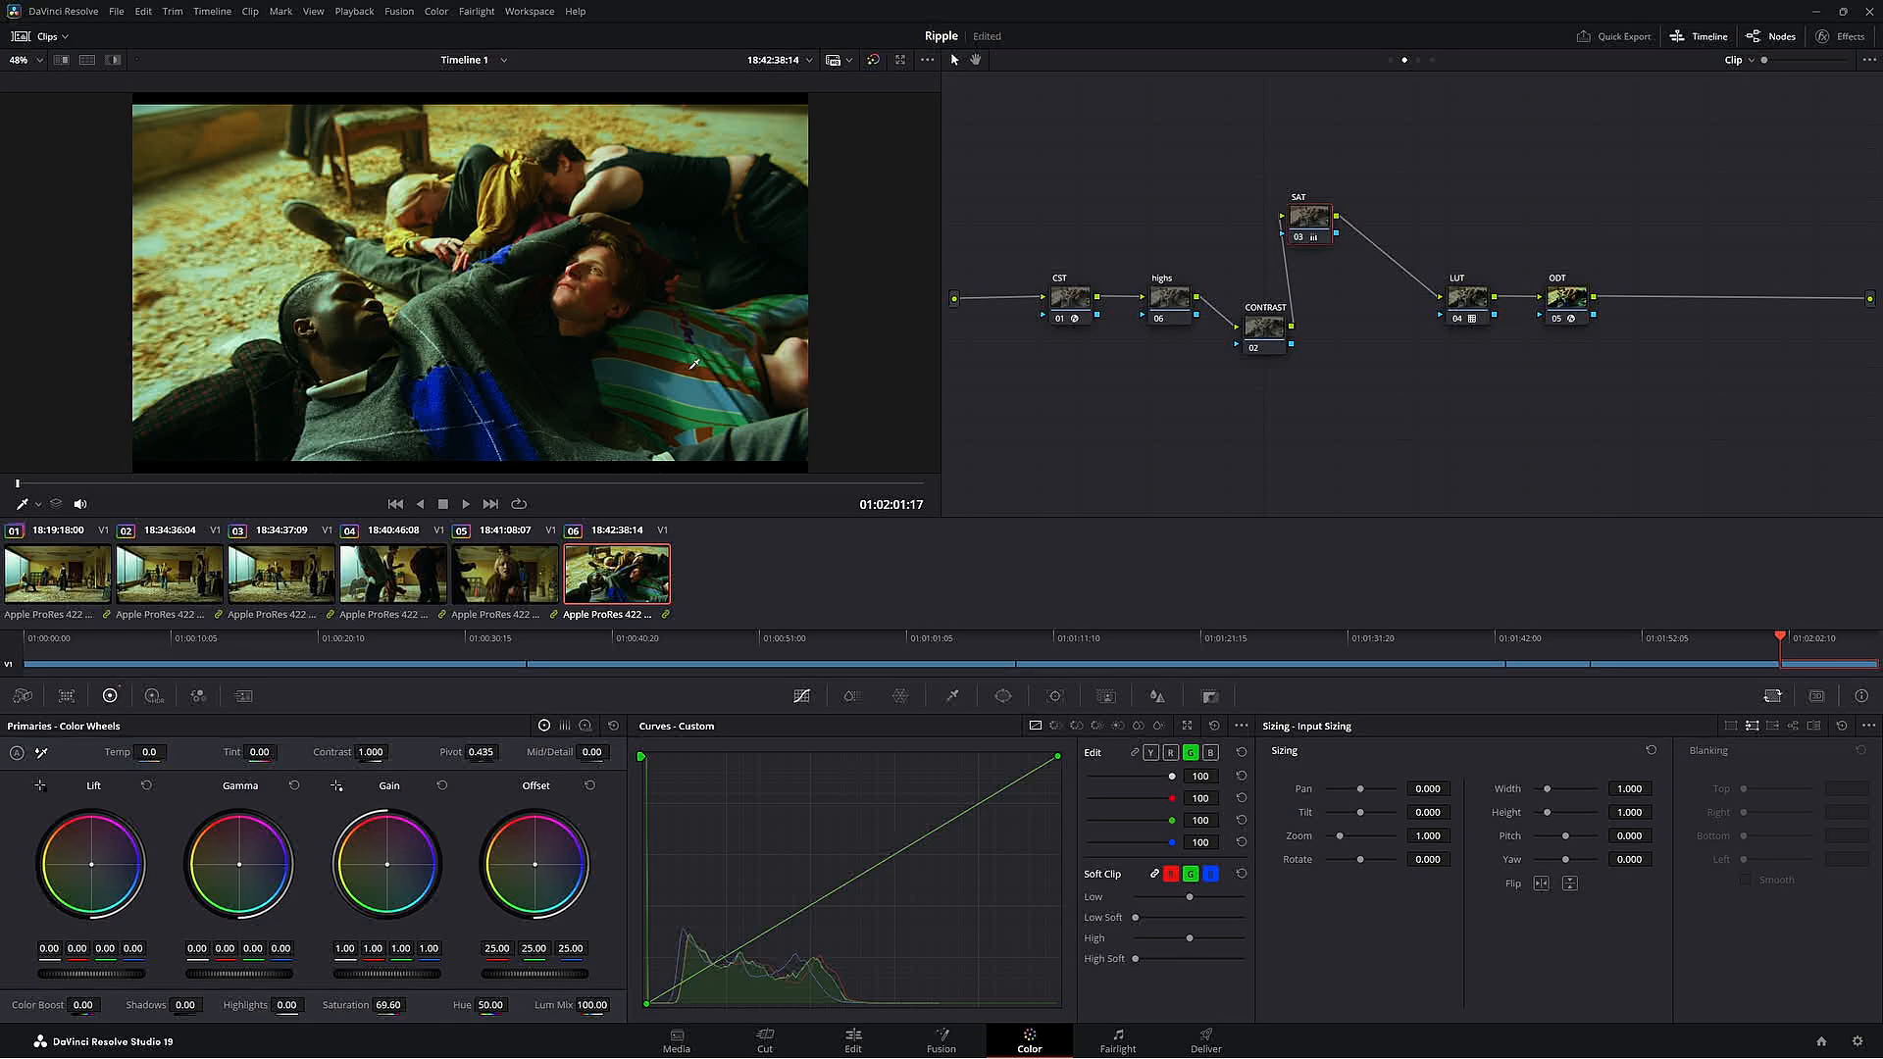
left_click_drag(1299, 236, 1333, 296)
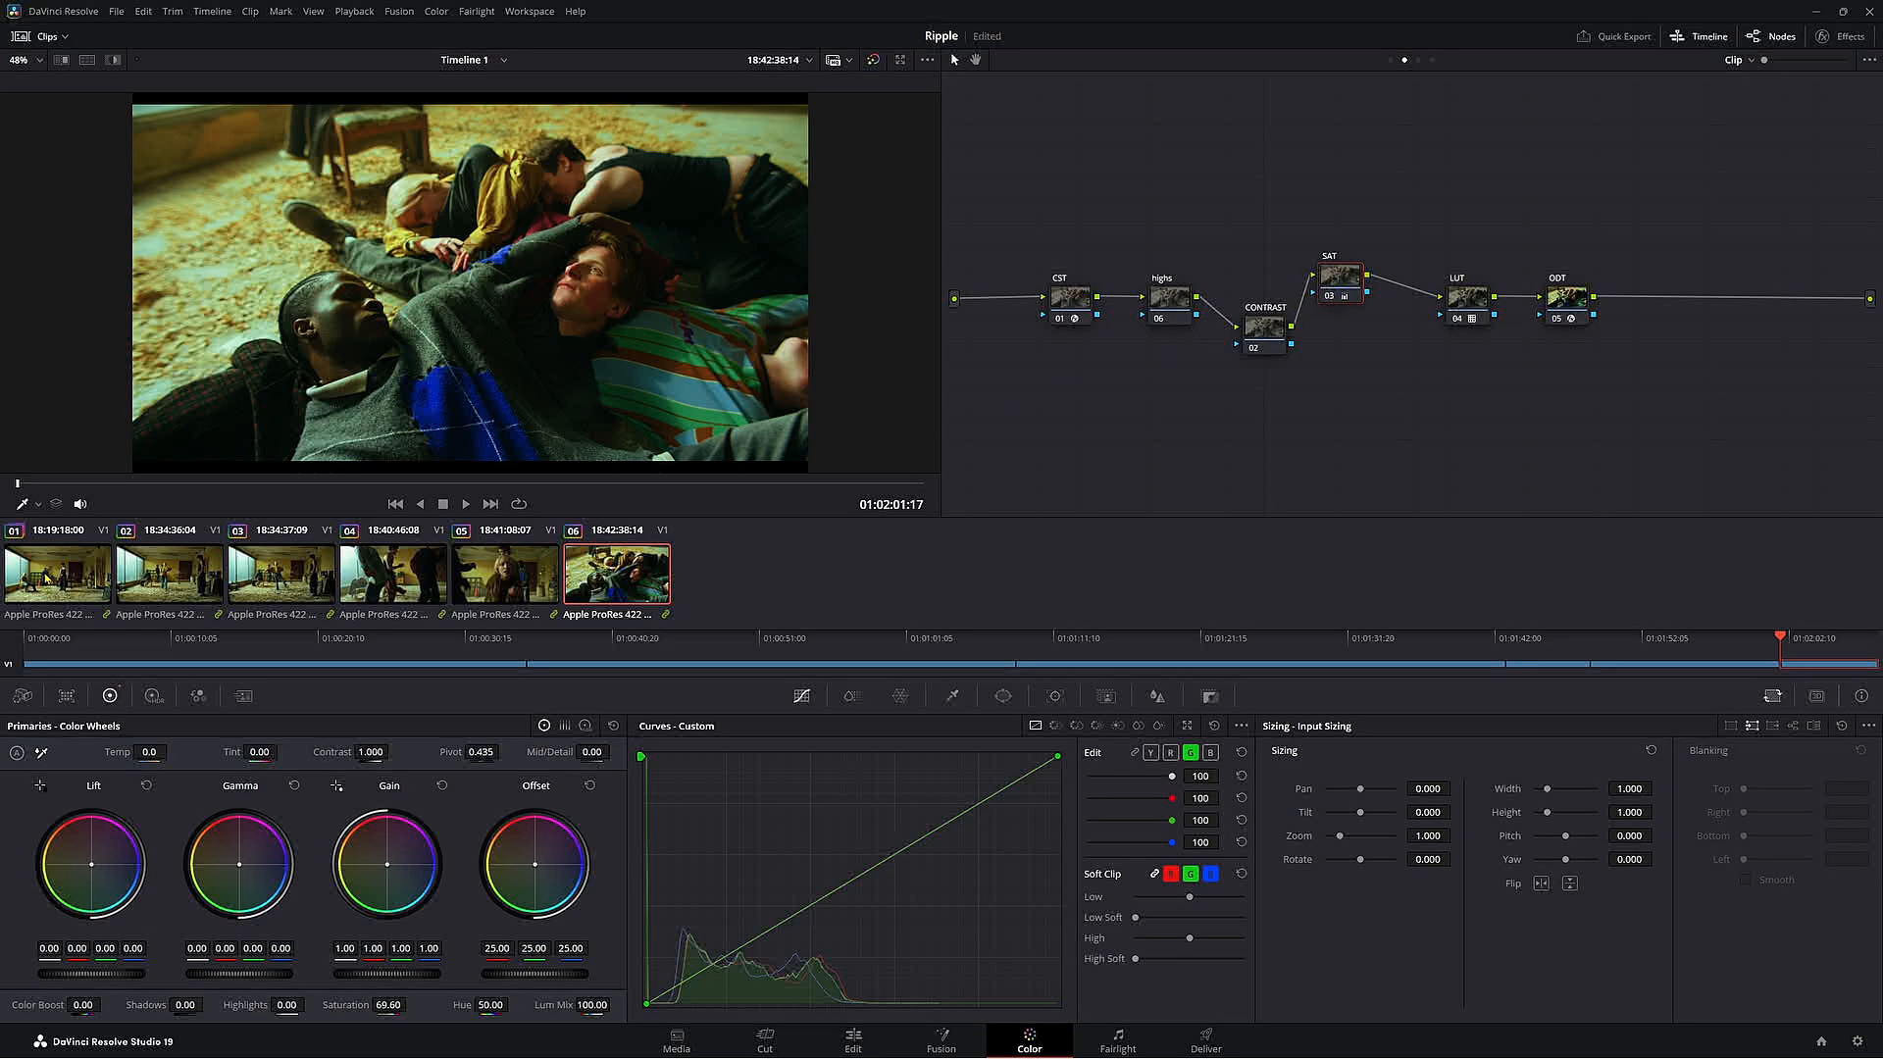
- Select all six clips and bring up the Color menu's ripple commands
key("ctrl+a")
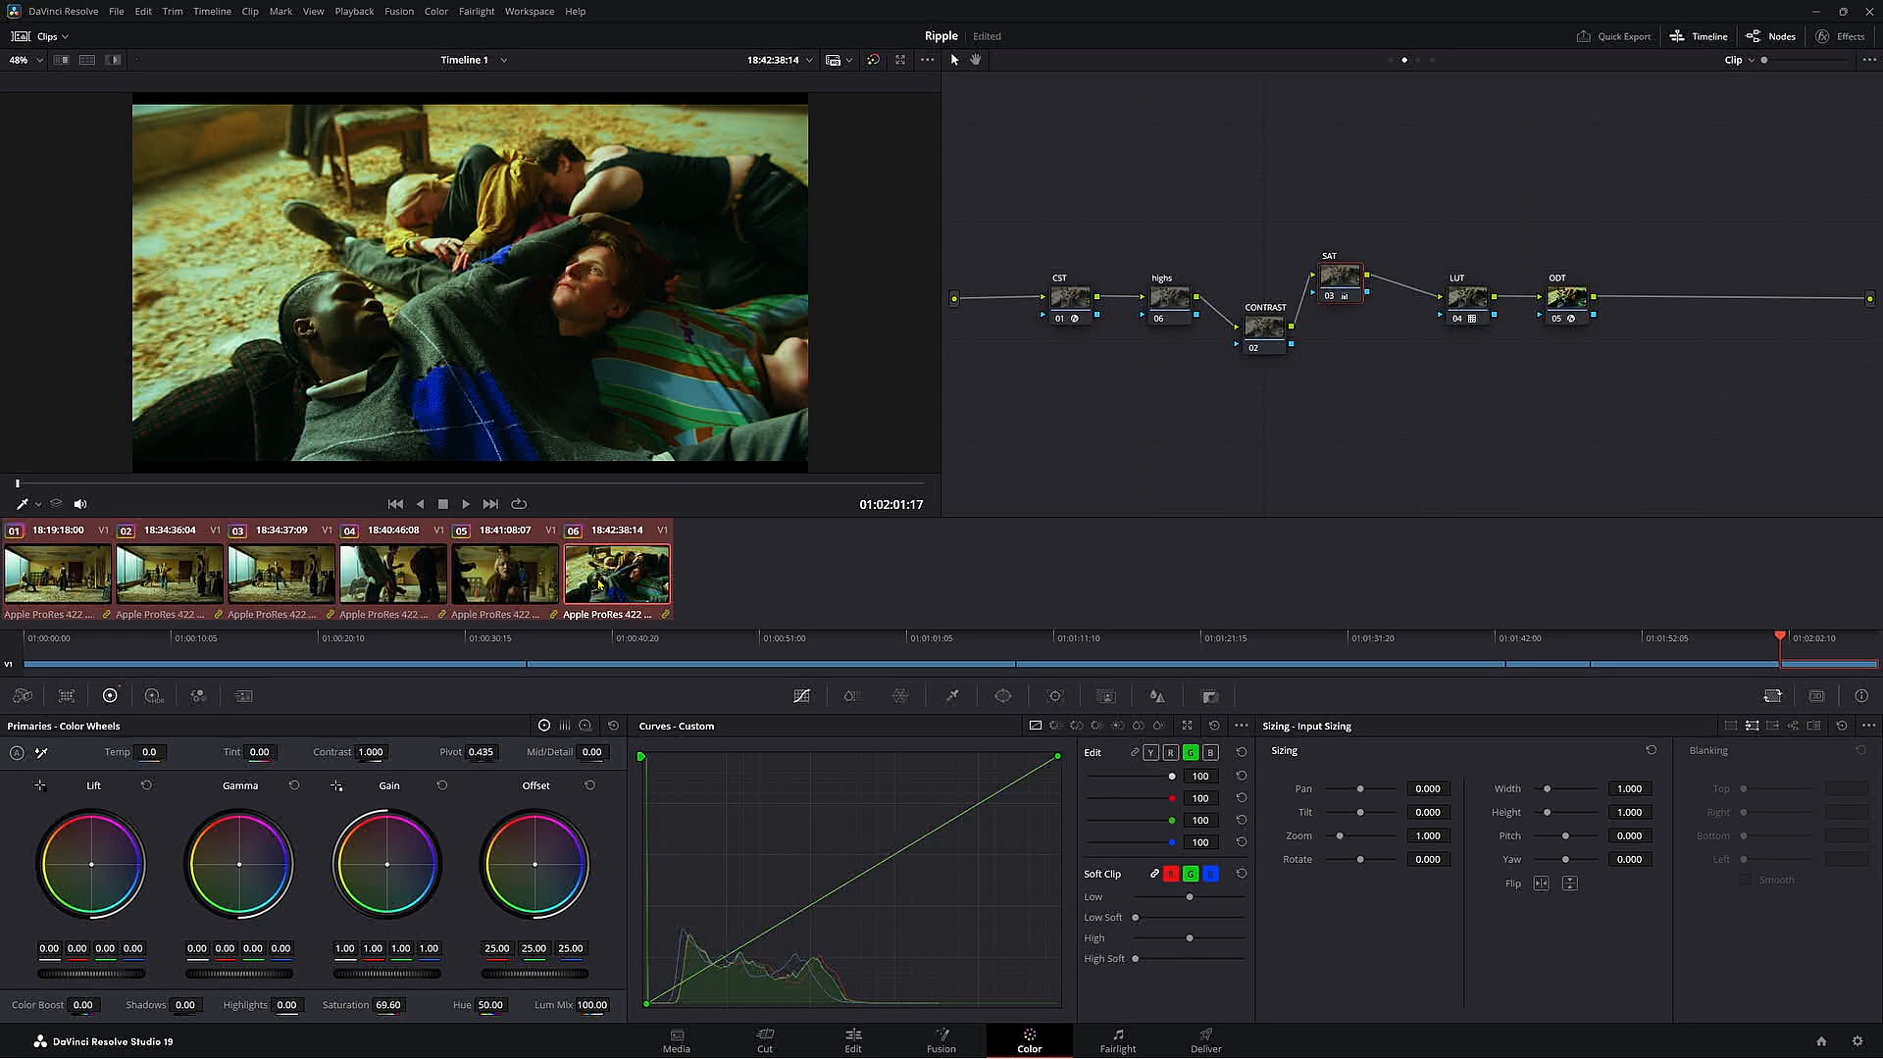
left_click(437, 13)
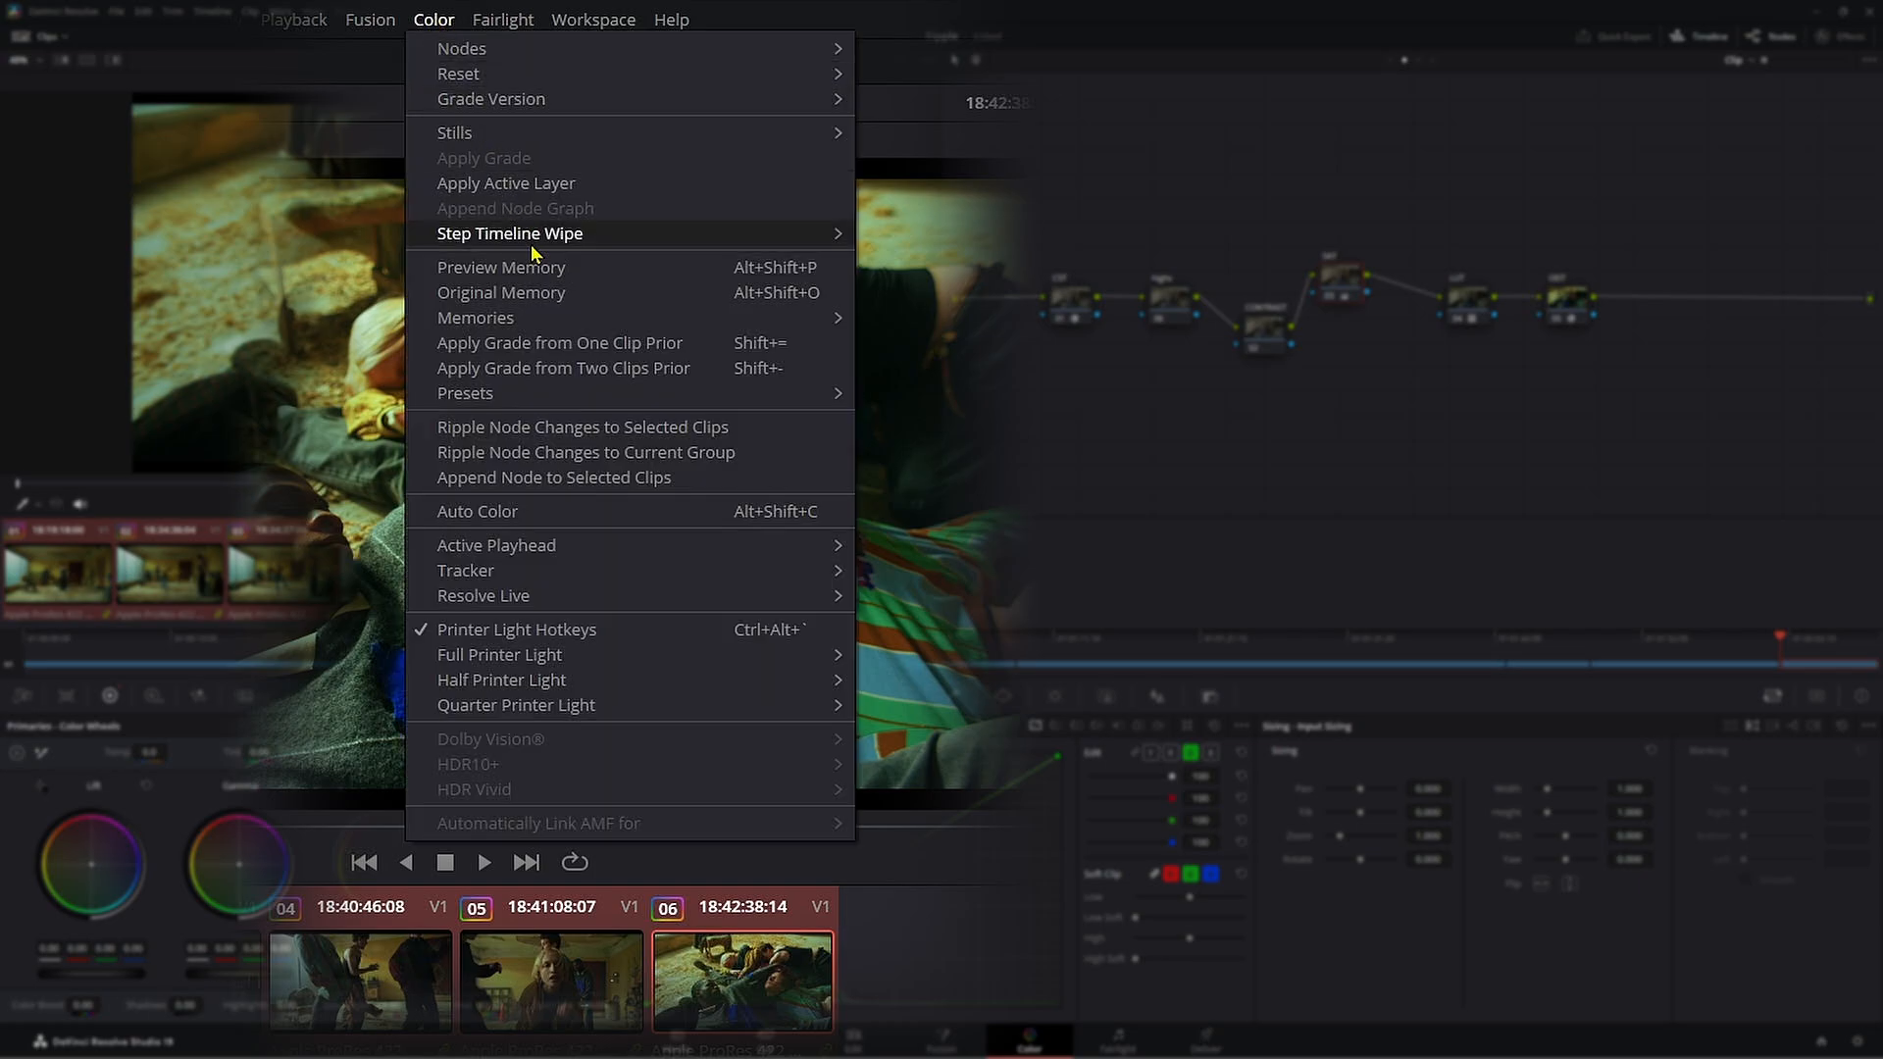
- Ripple the node changes to the selected clips and review the grades on clips 02 to 05
left_click(597, 428)
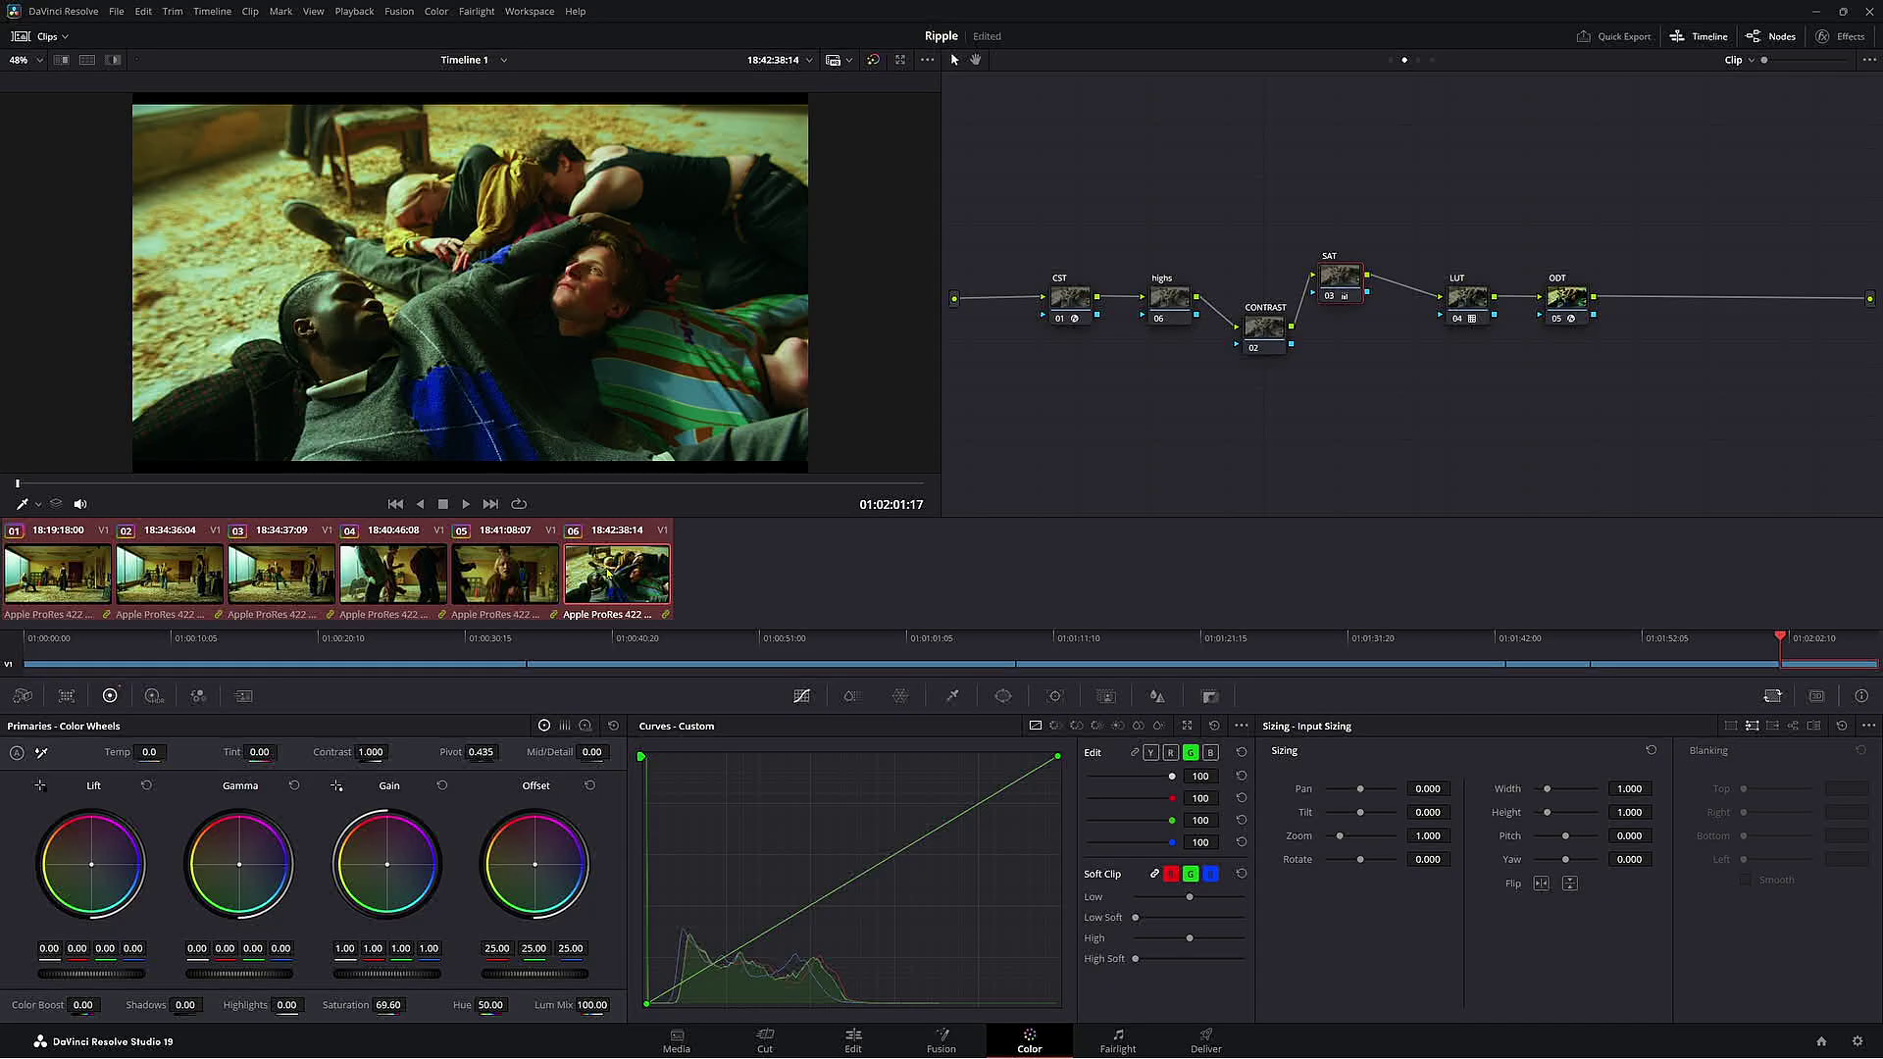
left_click(168, 573)
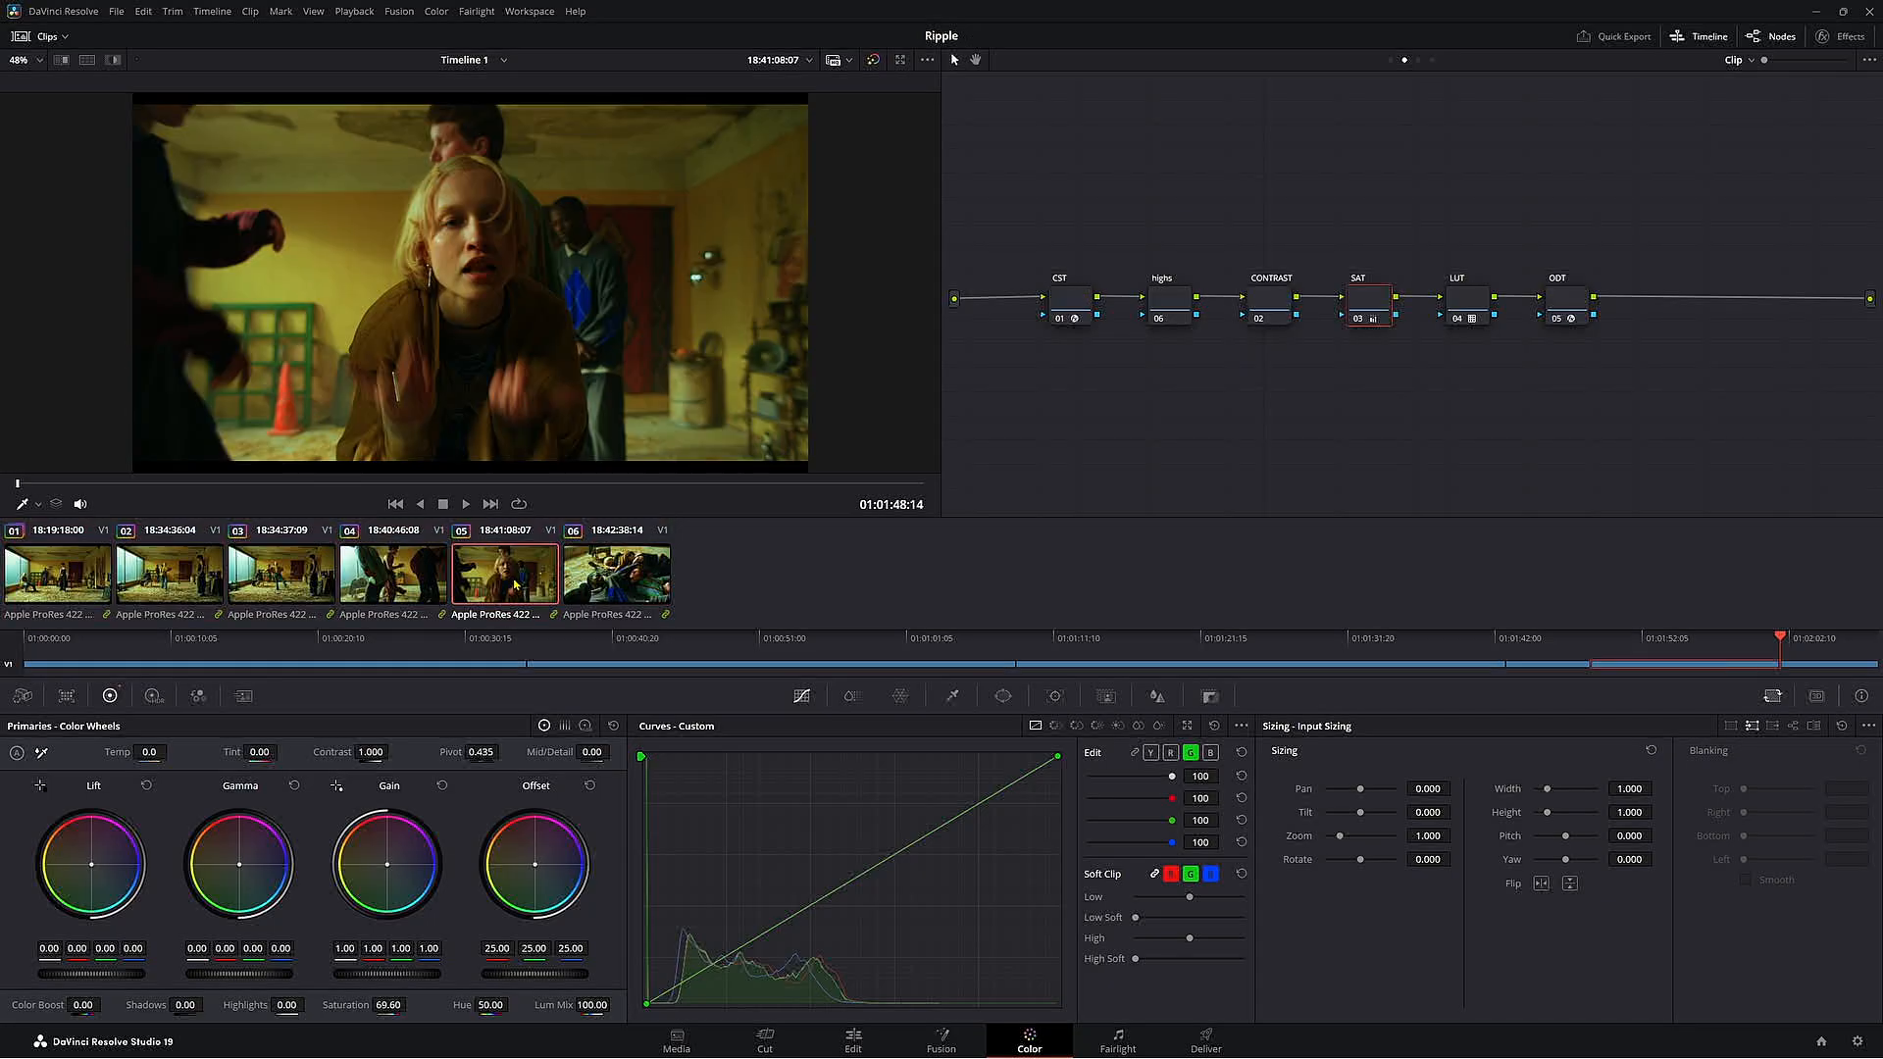
left_click(389, 574)
left_click(287, 581)
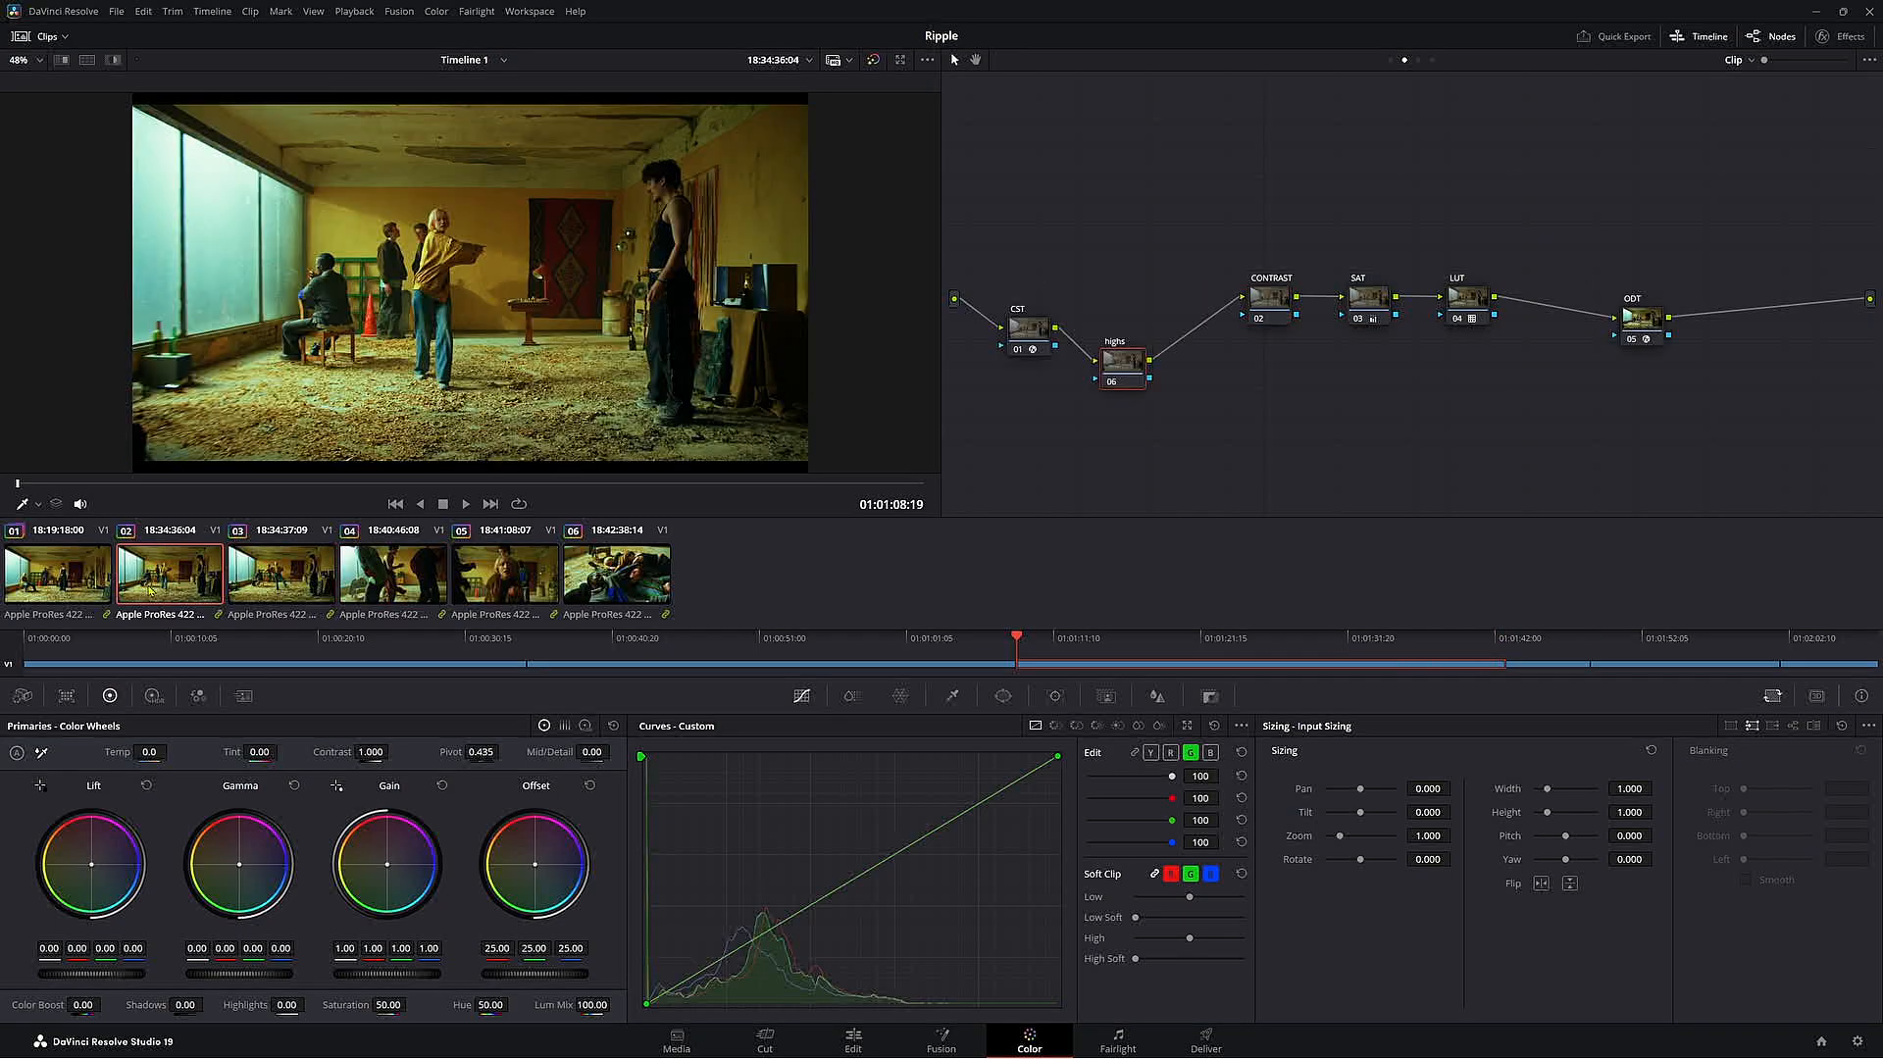
left_click(113, 587)
left_click(259, 587)
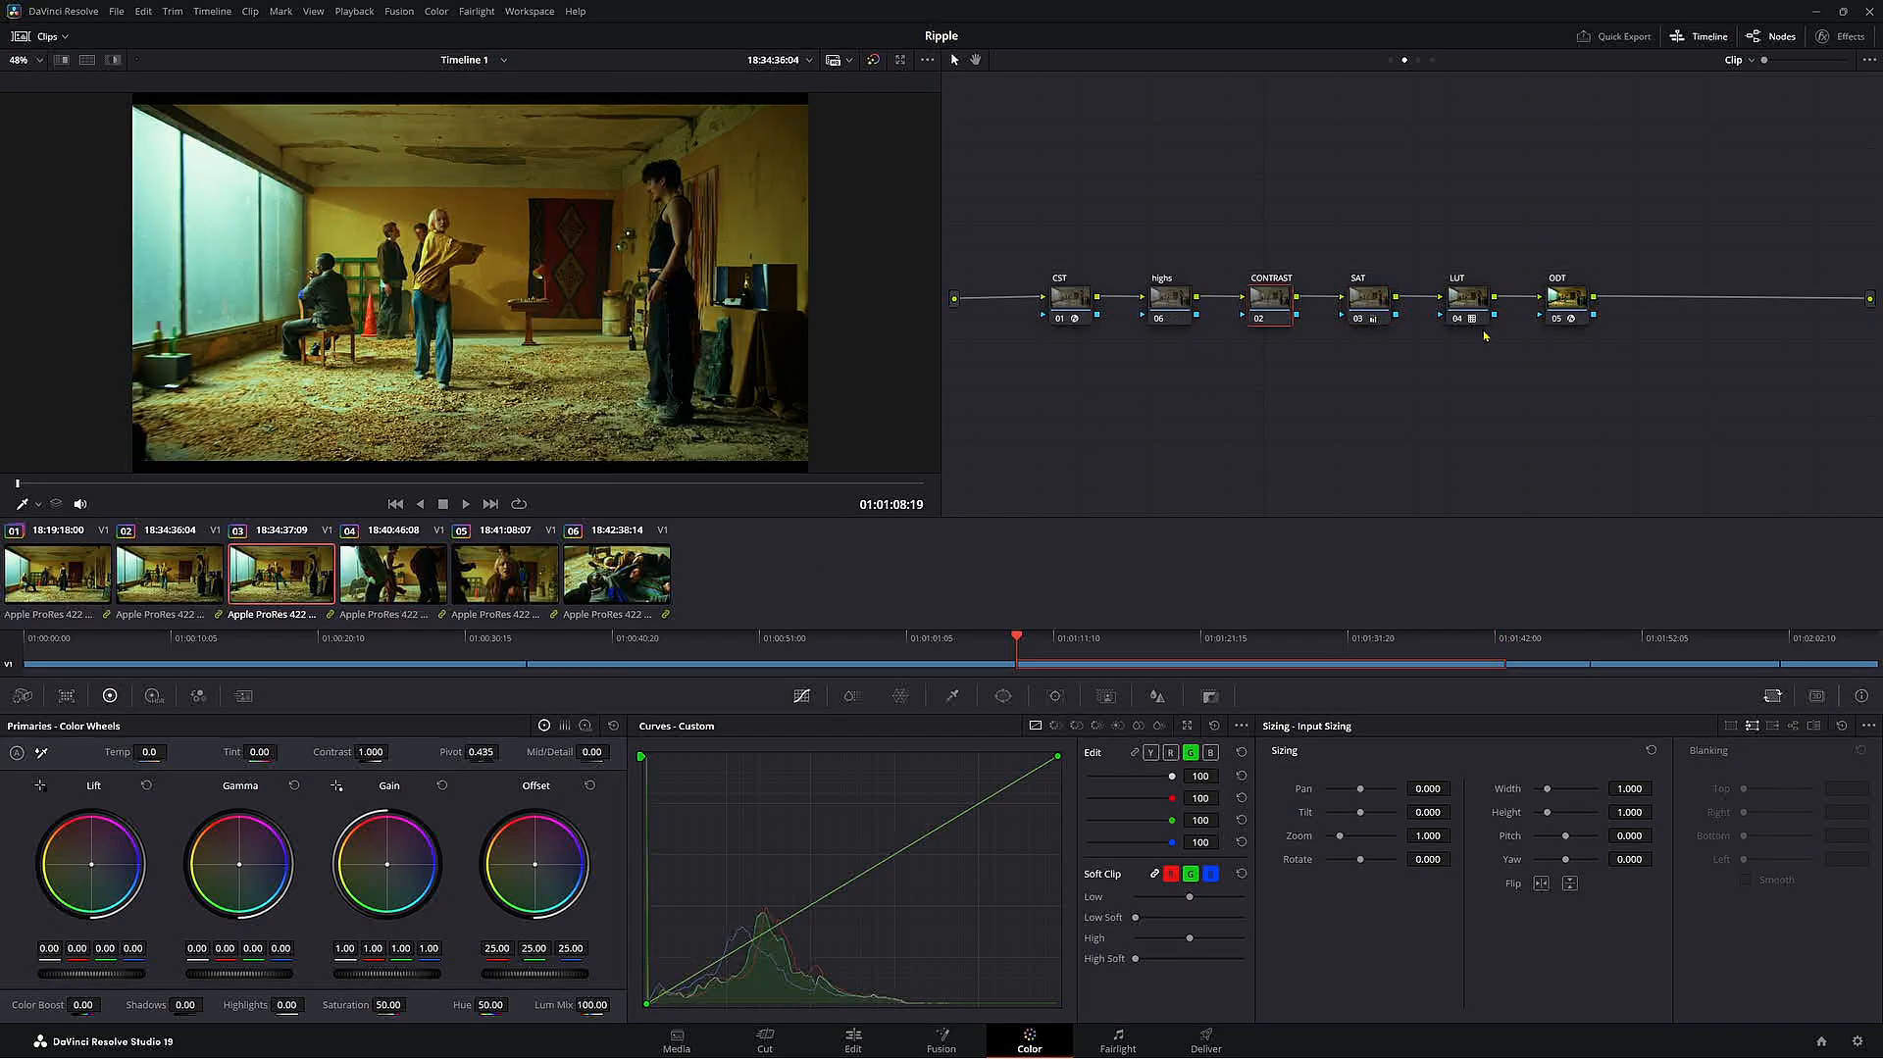
left_click(503, 577)
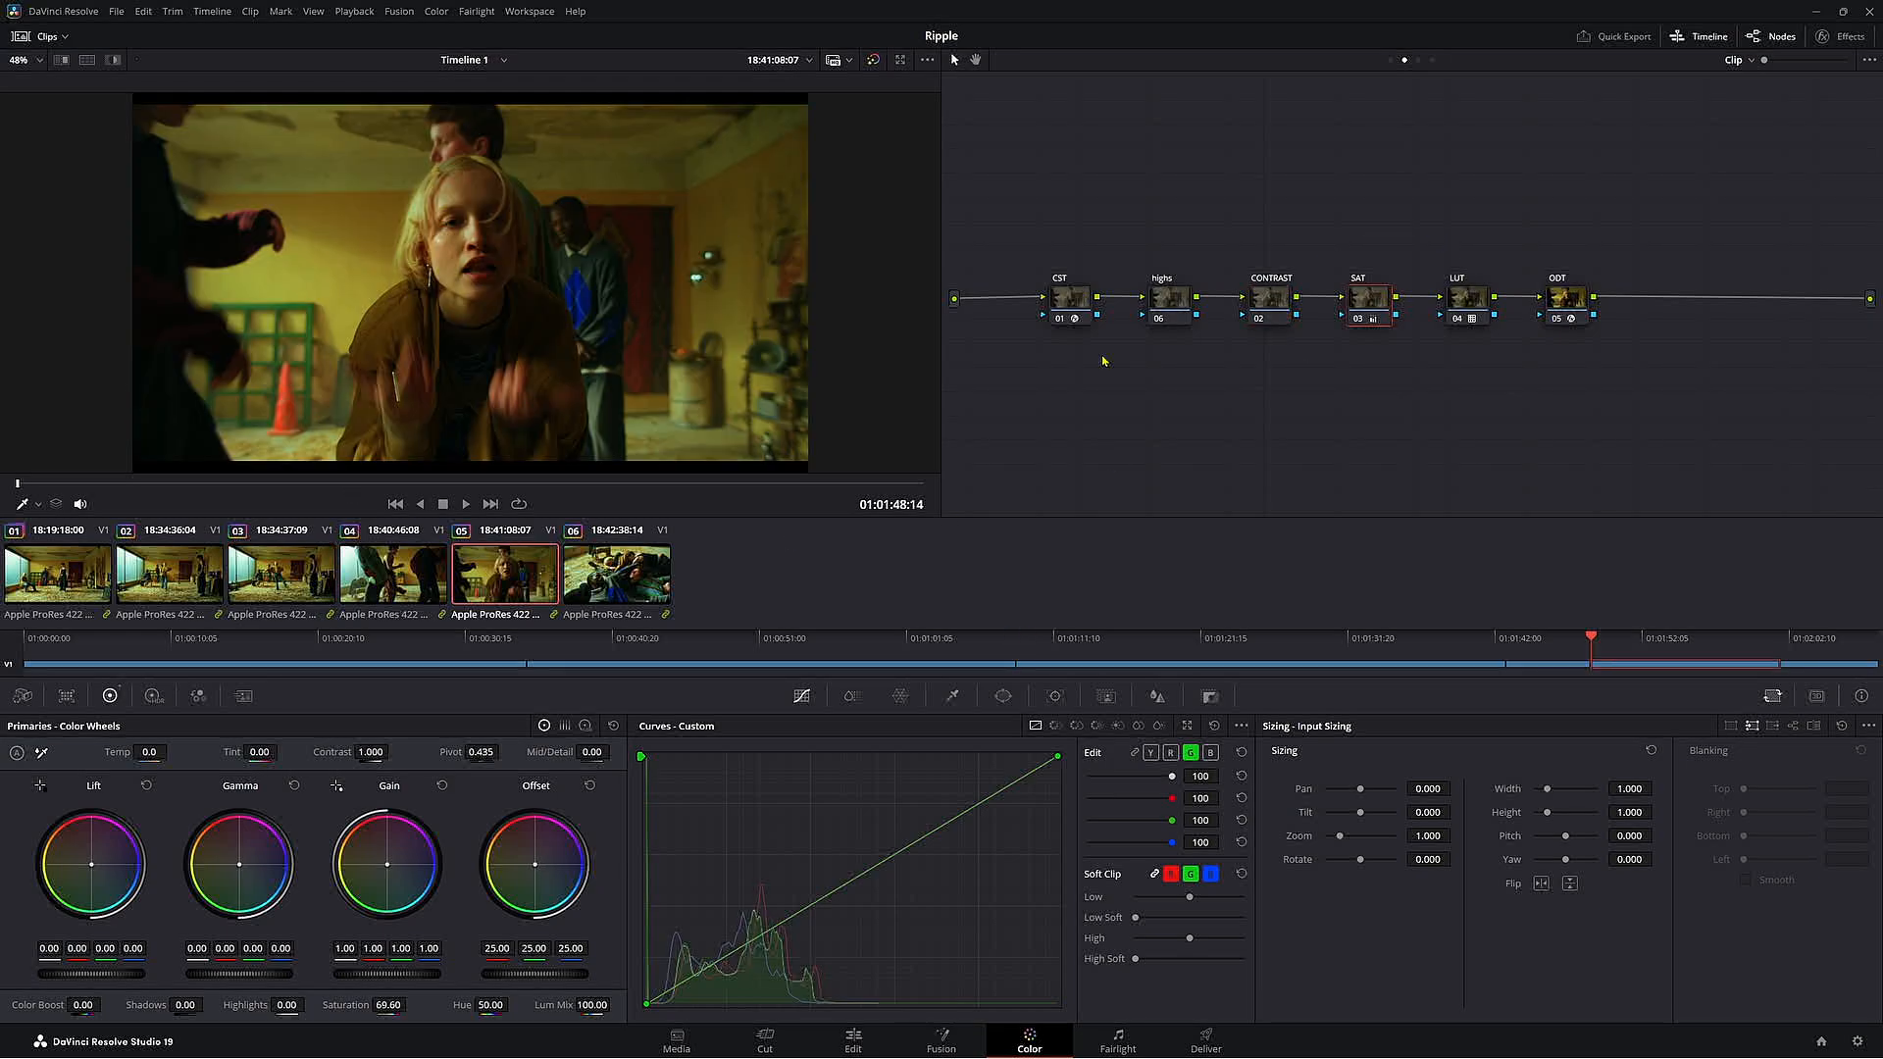
- Scrub through clip 06, then select all six clips again
left_click(594, 581)
left_click_drag(496, 483, 418, 487)
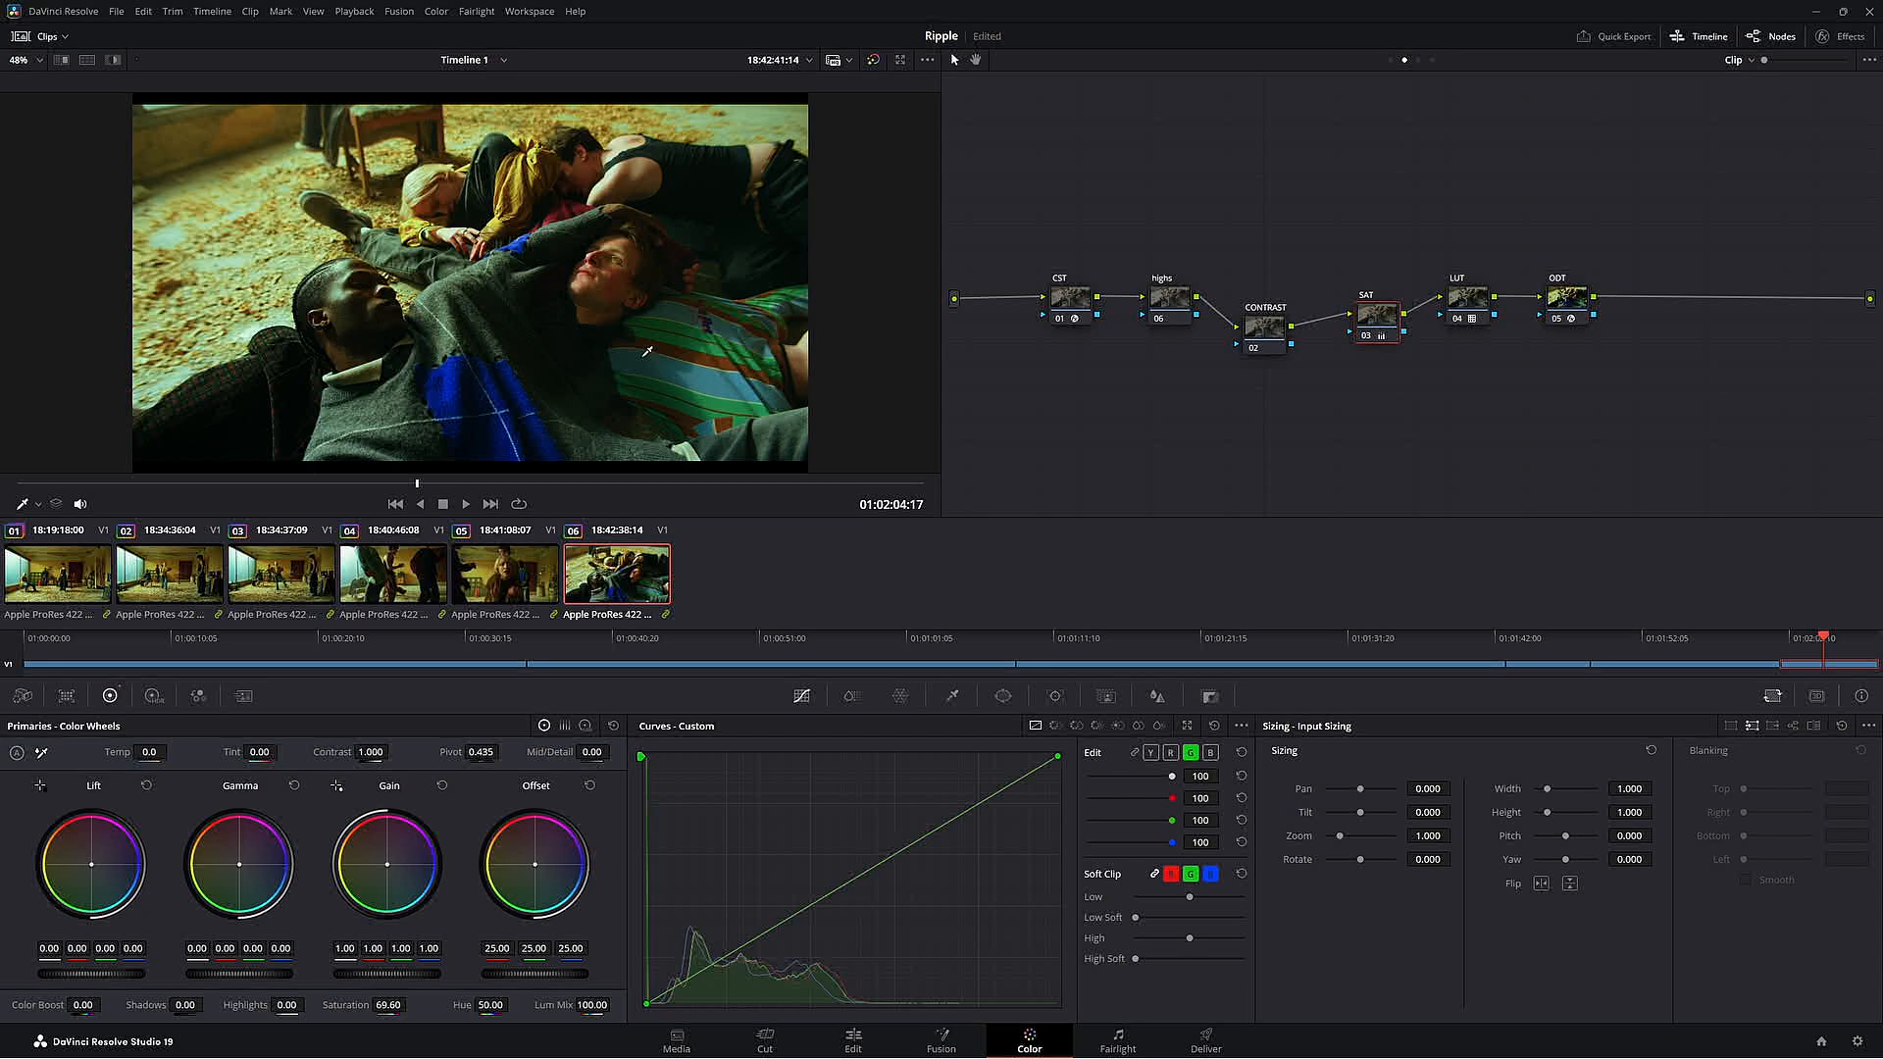
key("ctrl+a")
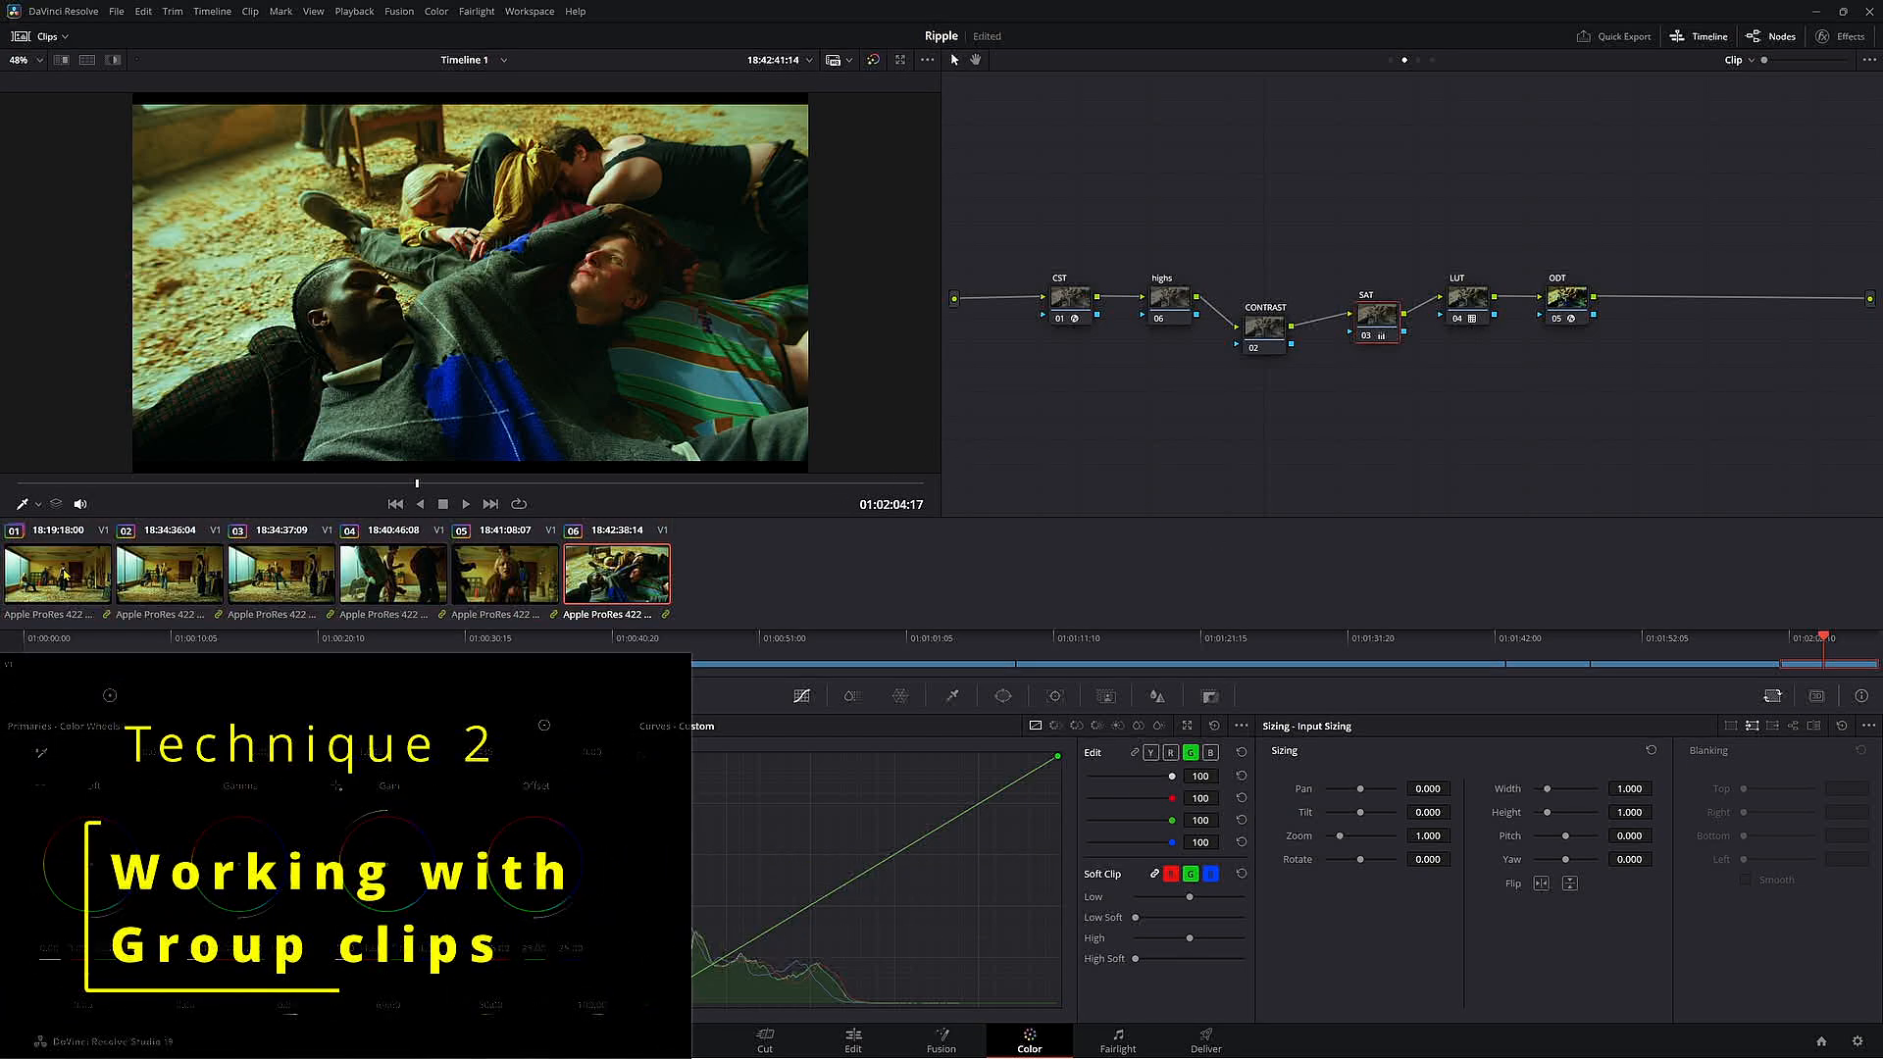
- Remove the clips from their old group and add clips 01 to 05 to the selection
right_click(585, 596)
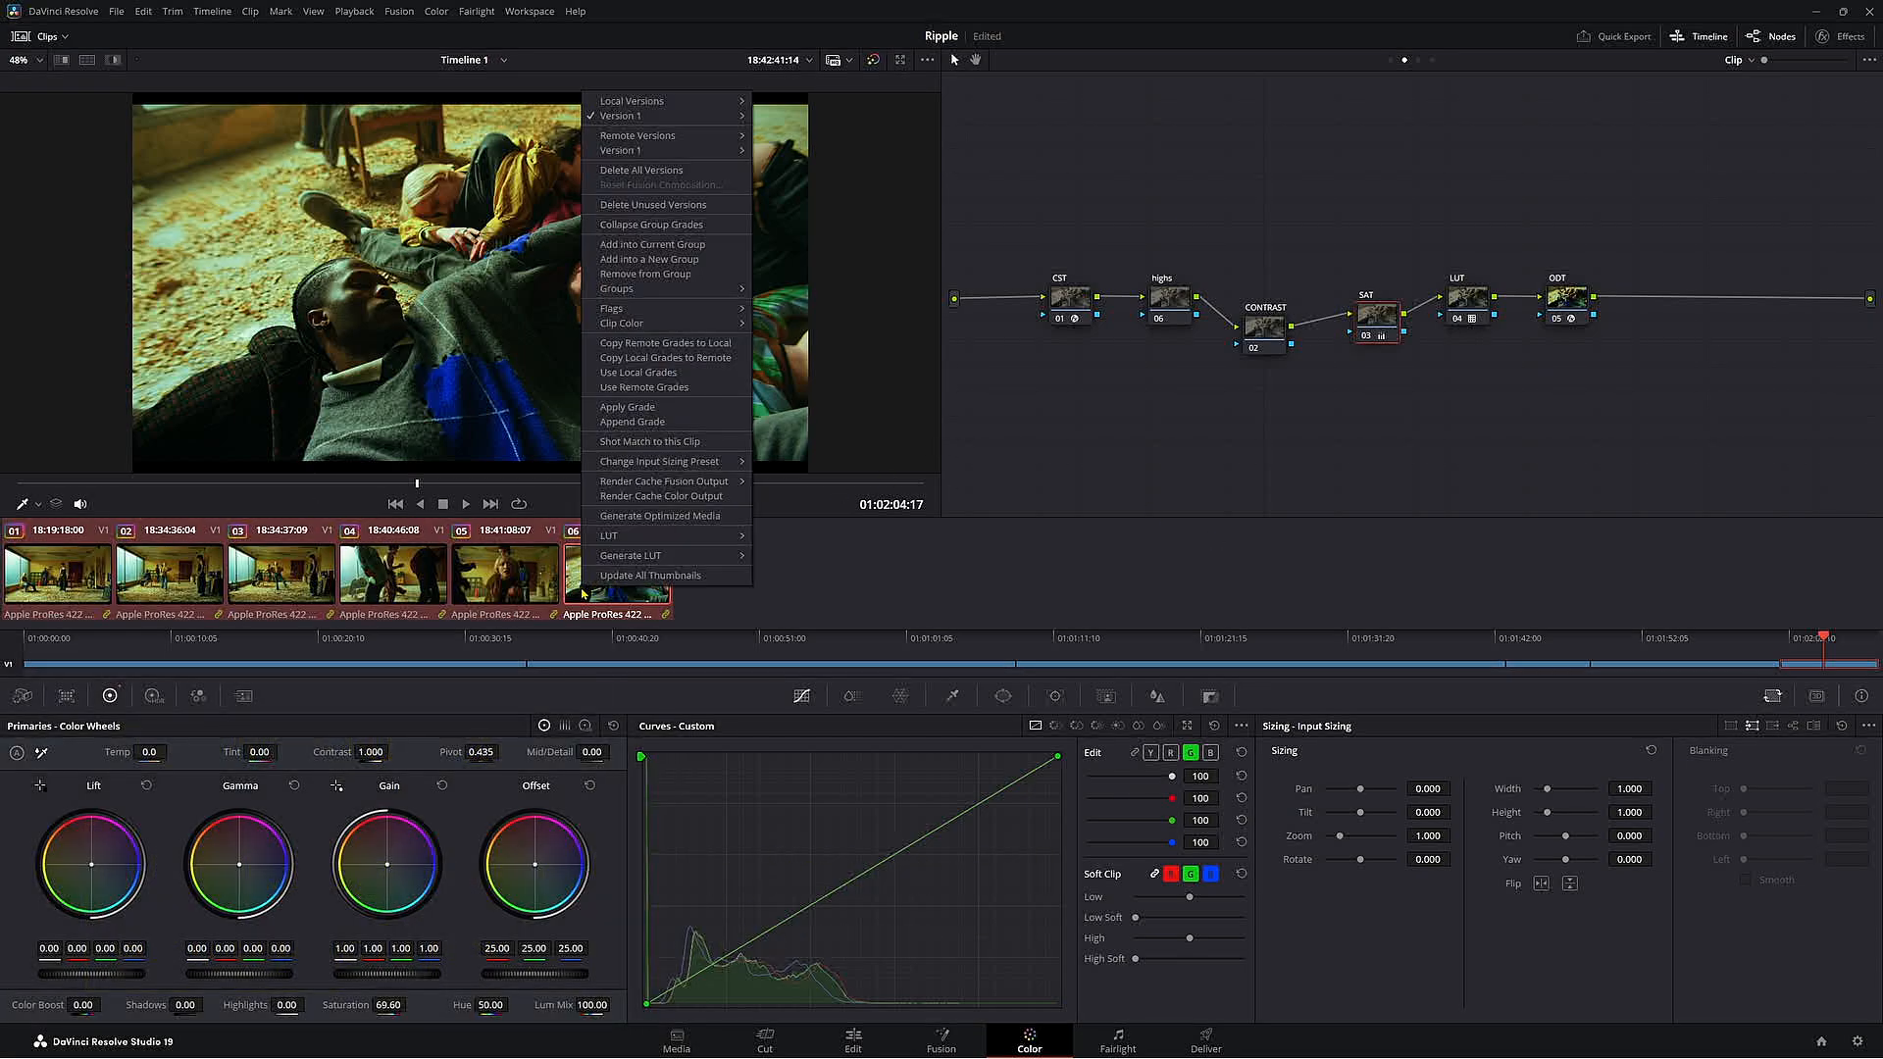
left_click(647, 273)
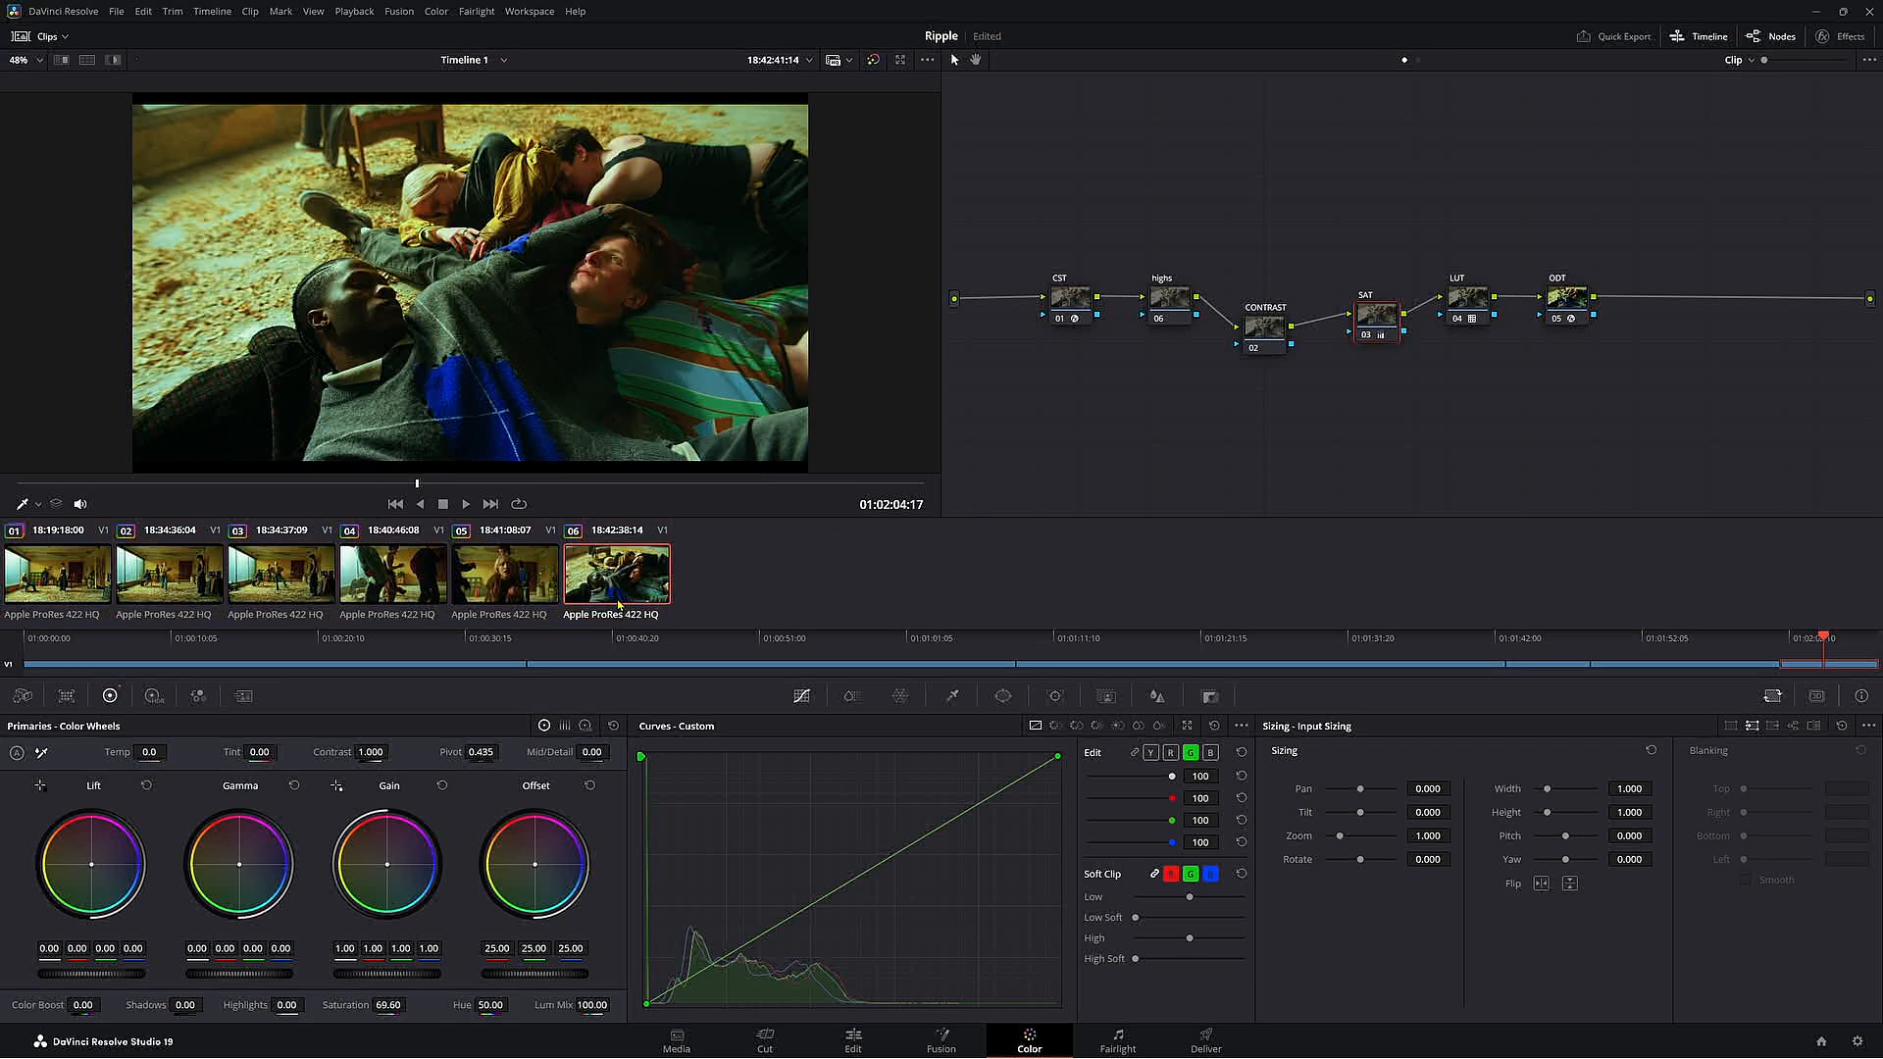
left_click(91, 571, "shift")
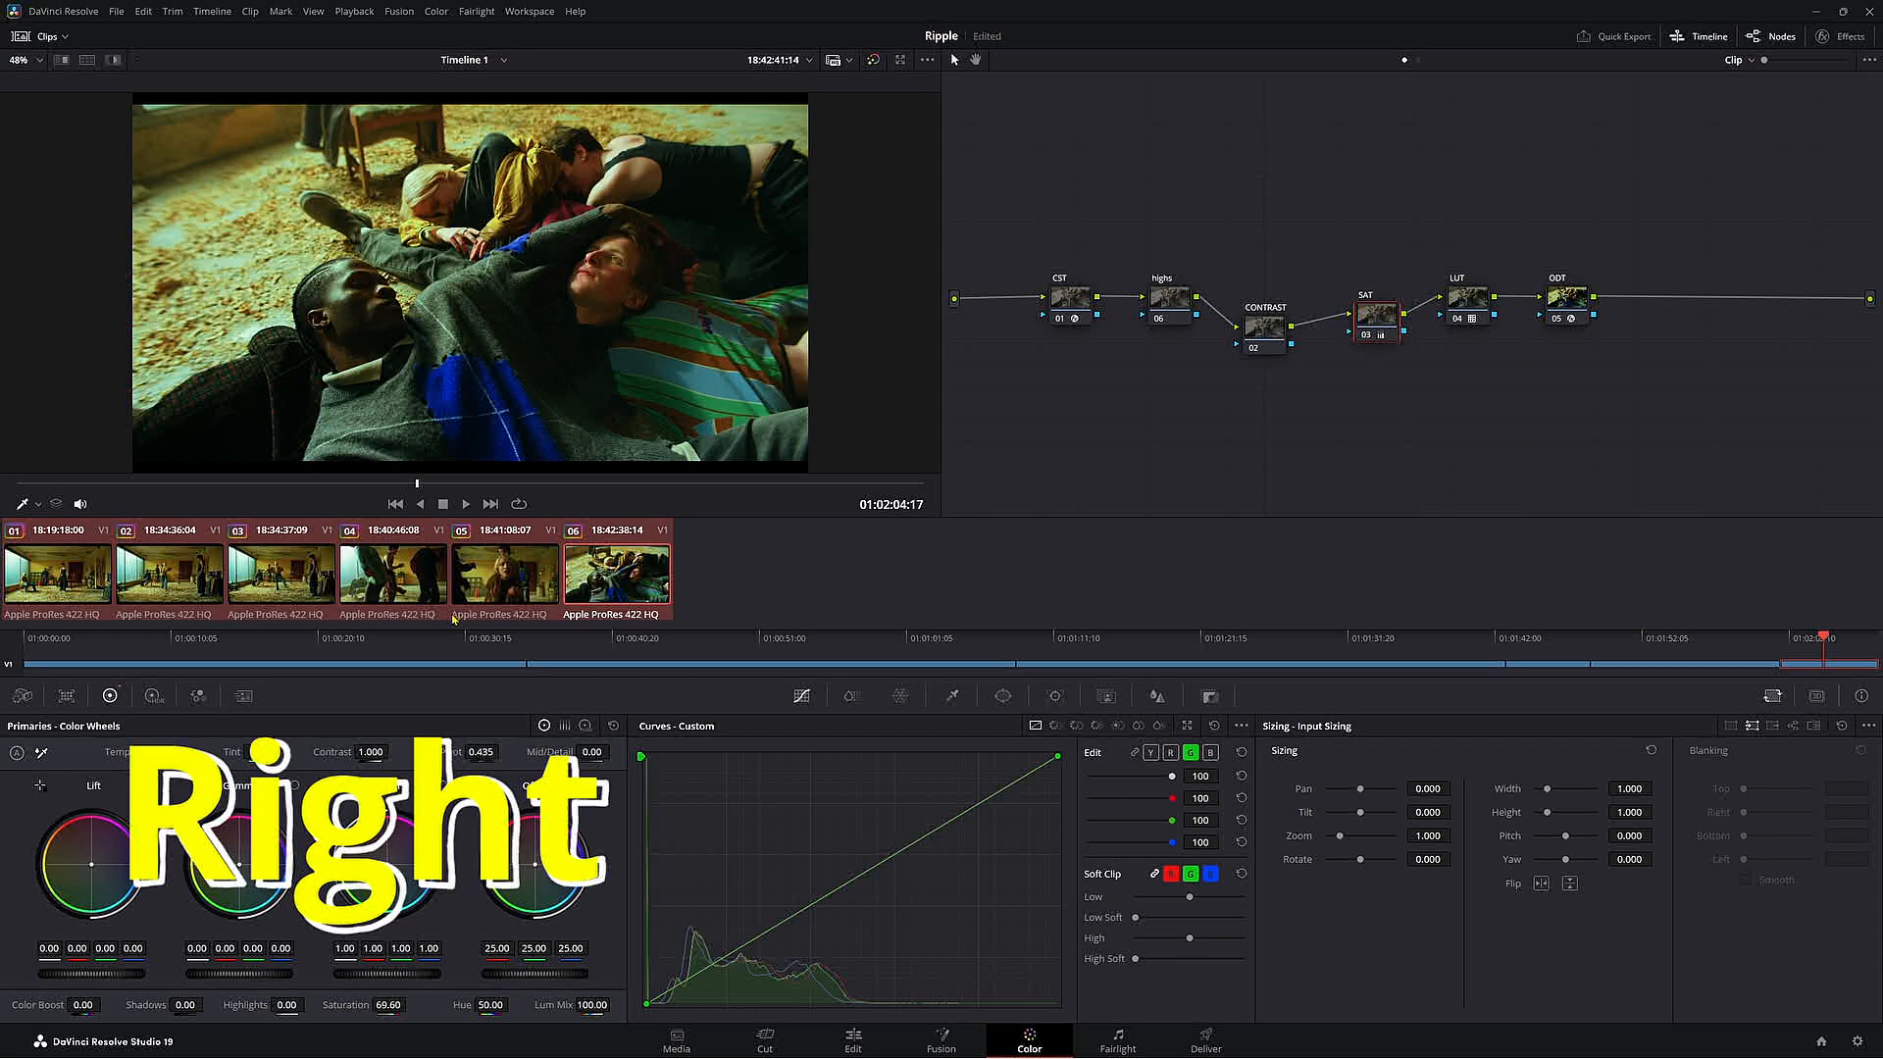
- Add the six selected clips into a new group named 'dance dance baby'
right_click(617, 573)
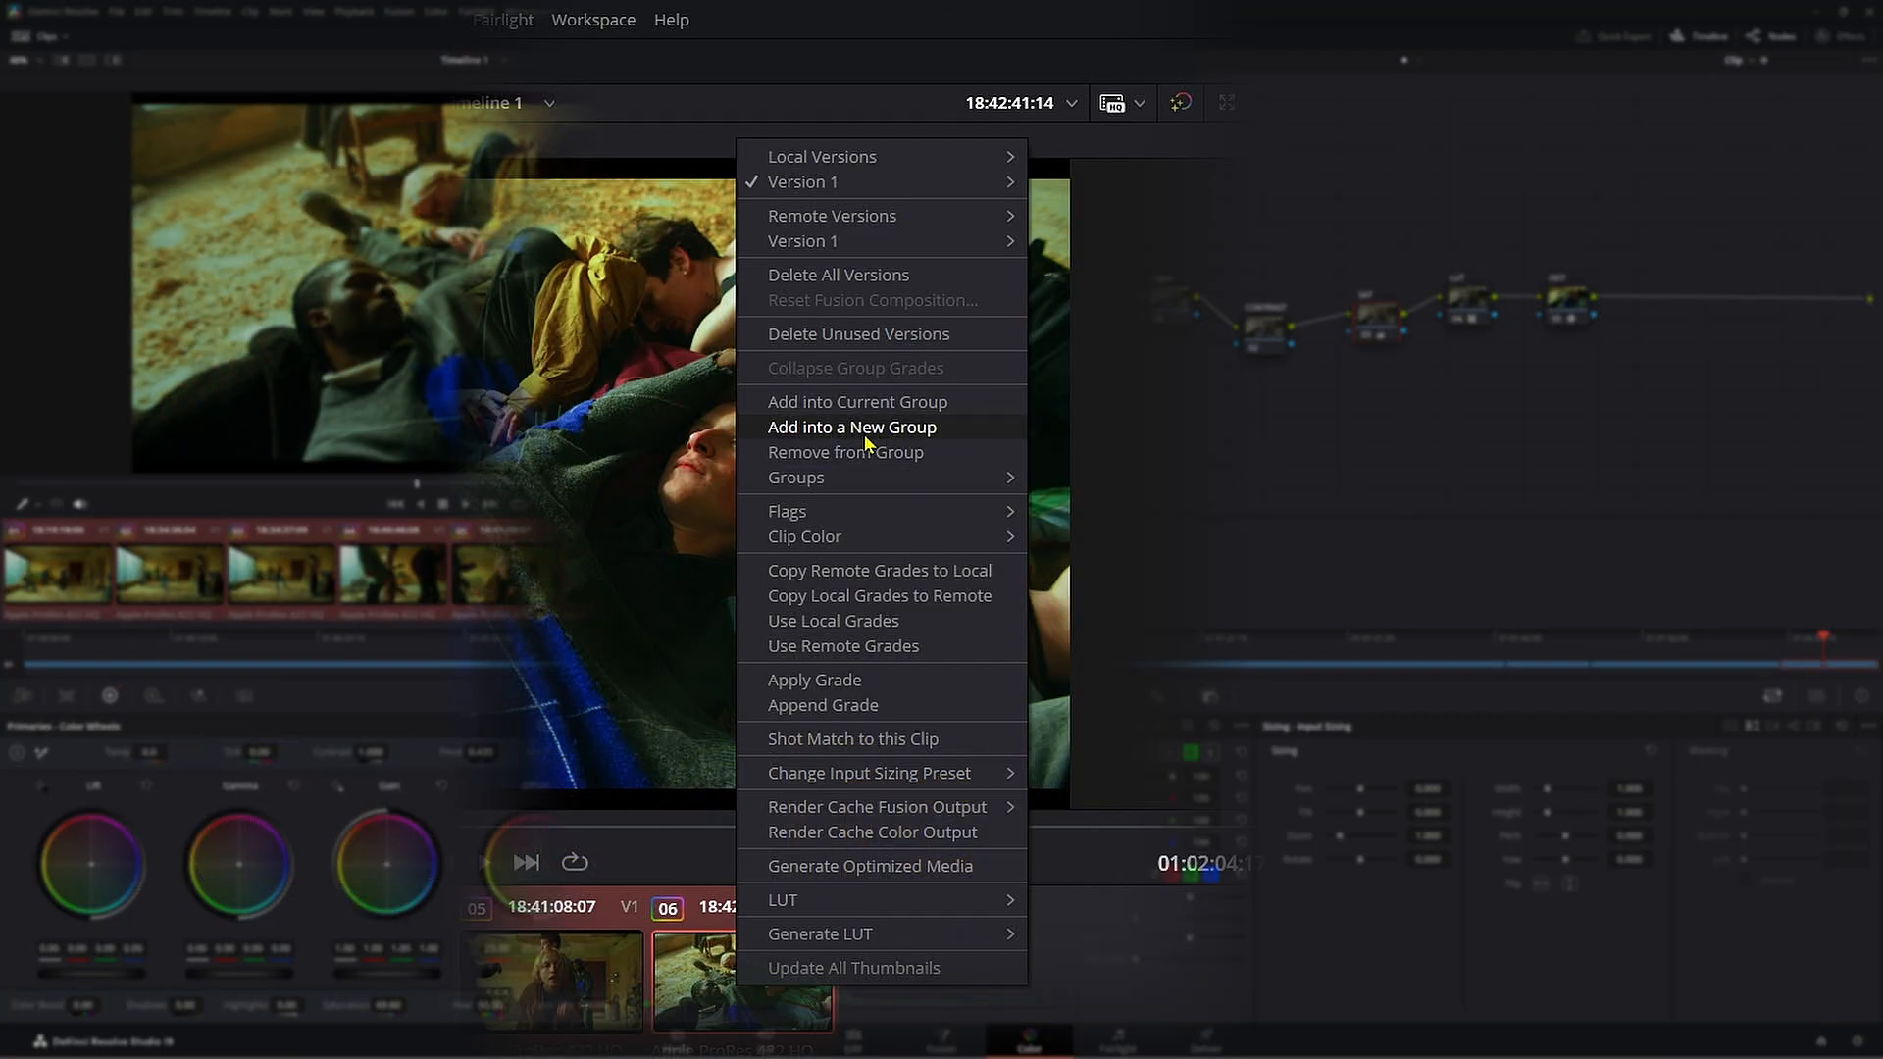
left_click(919, 436)
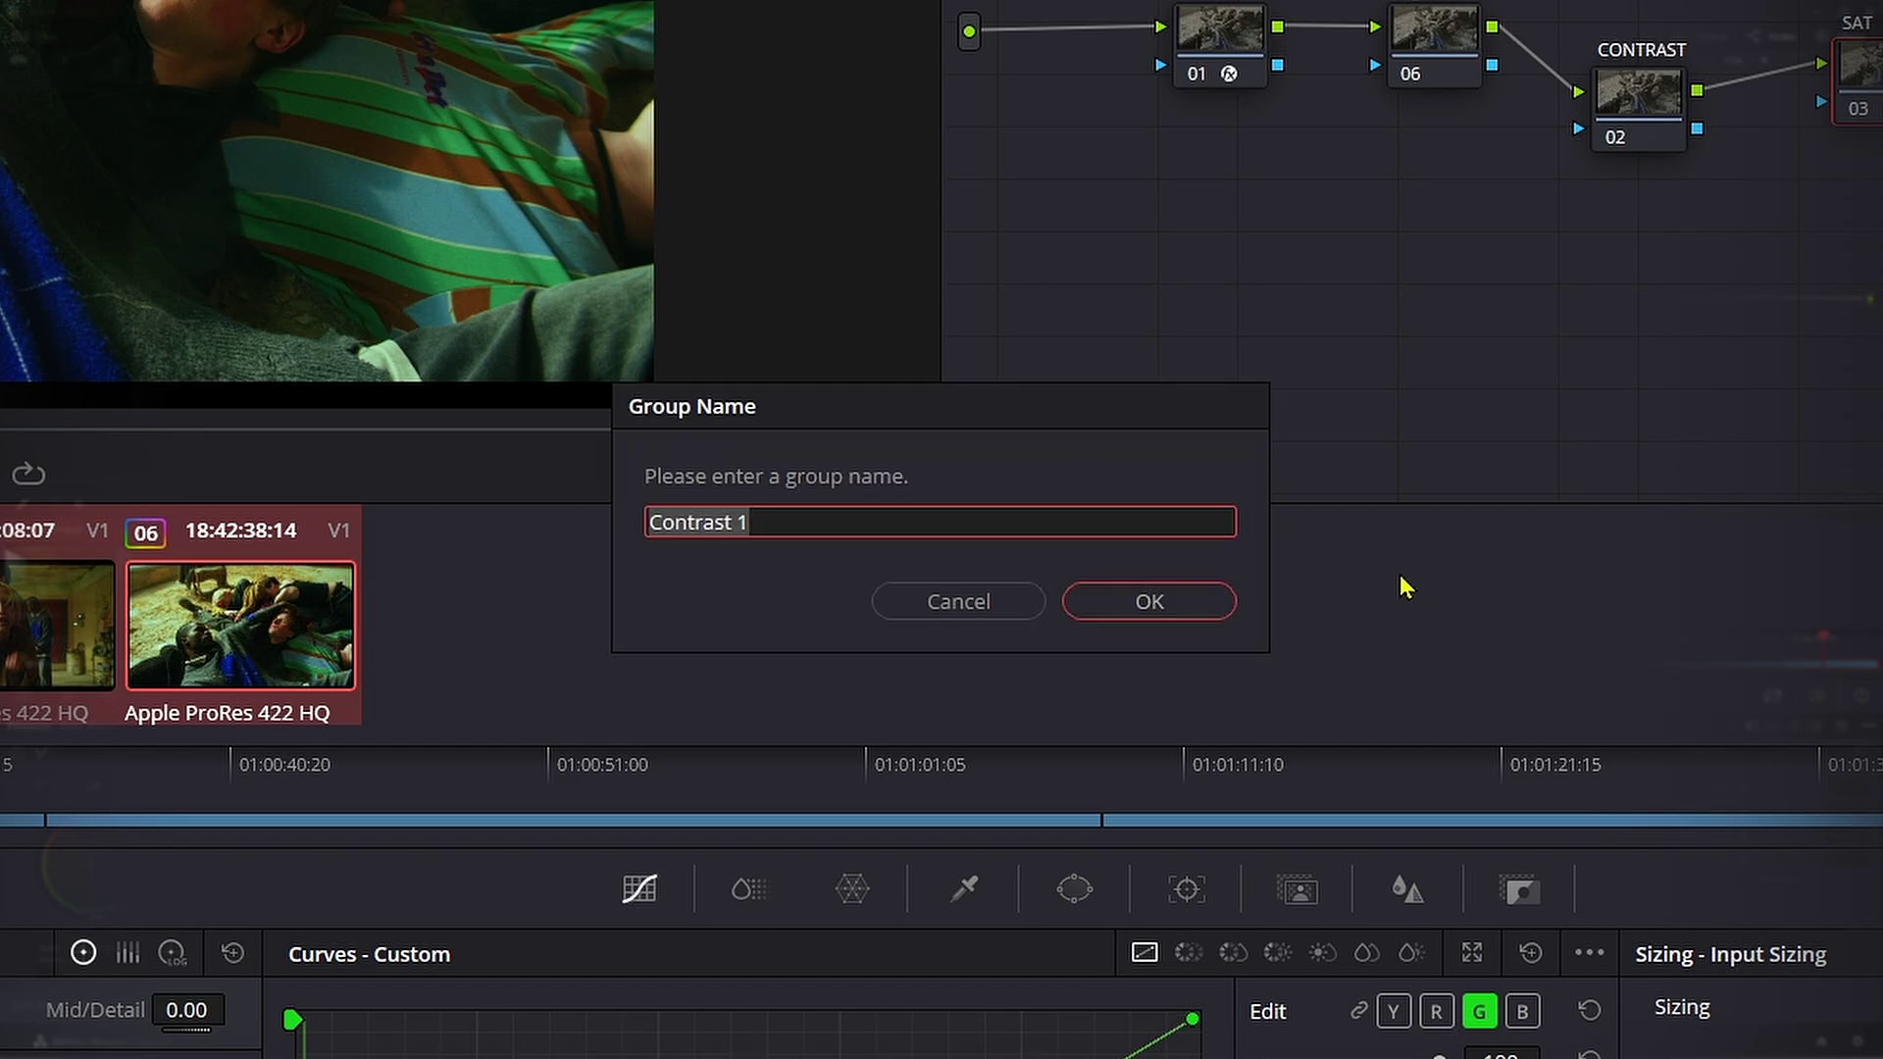
type("dance dance baby")
key("Return")
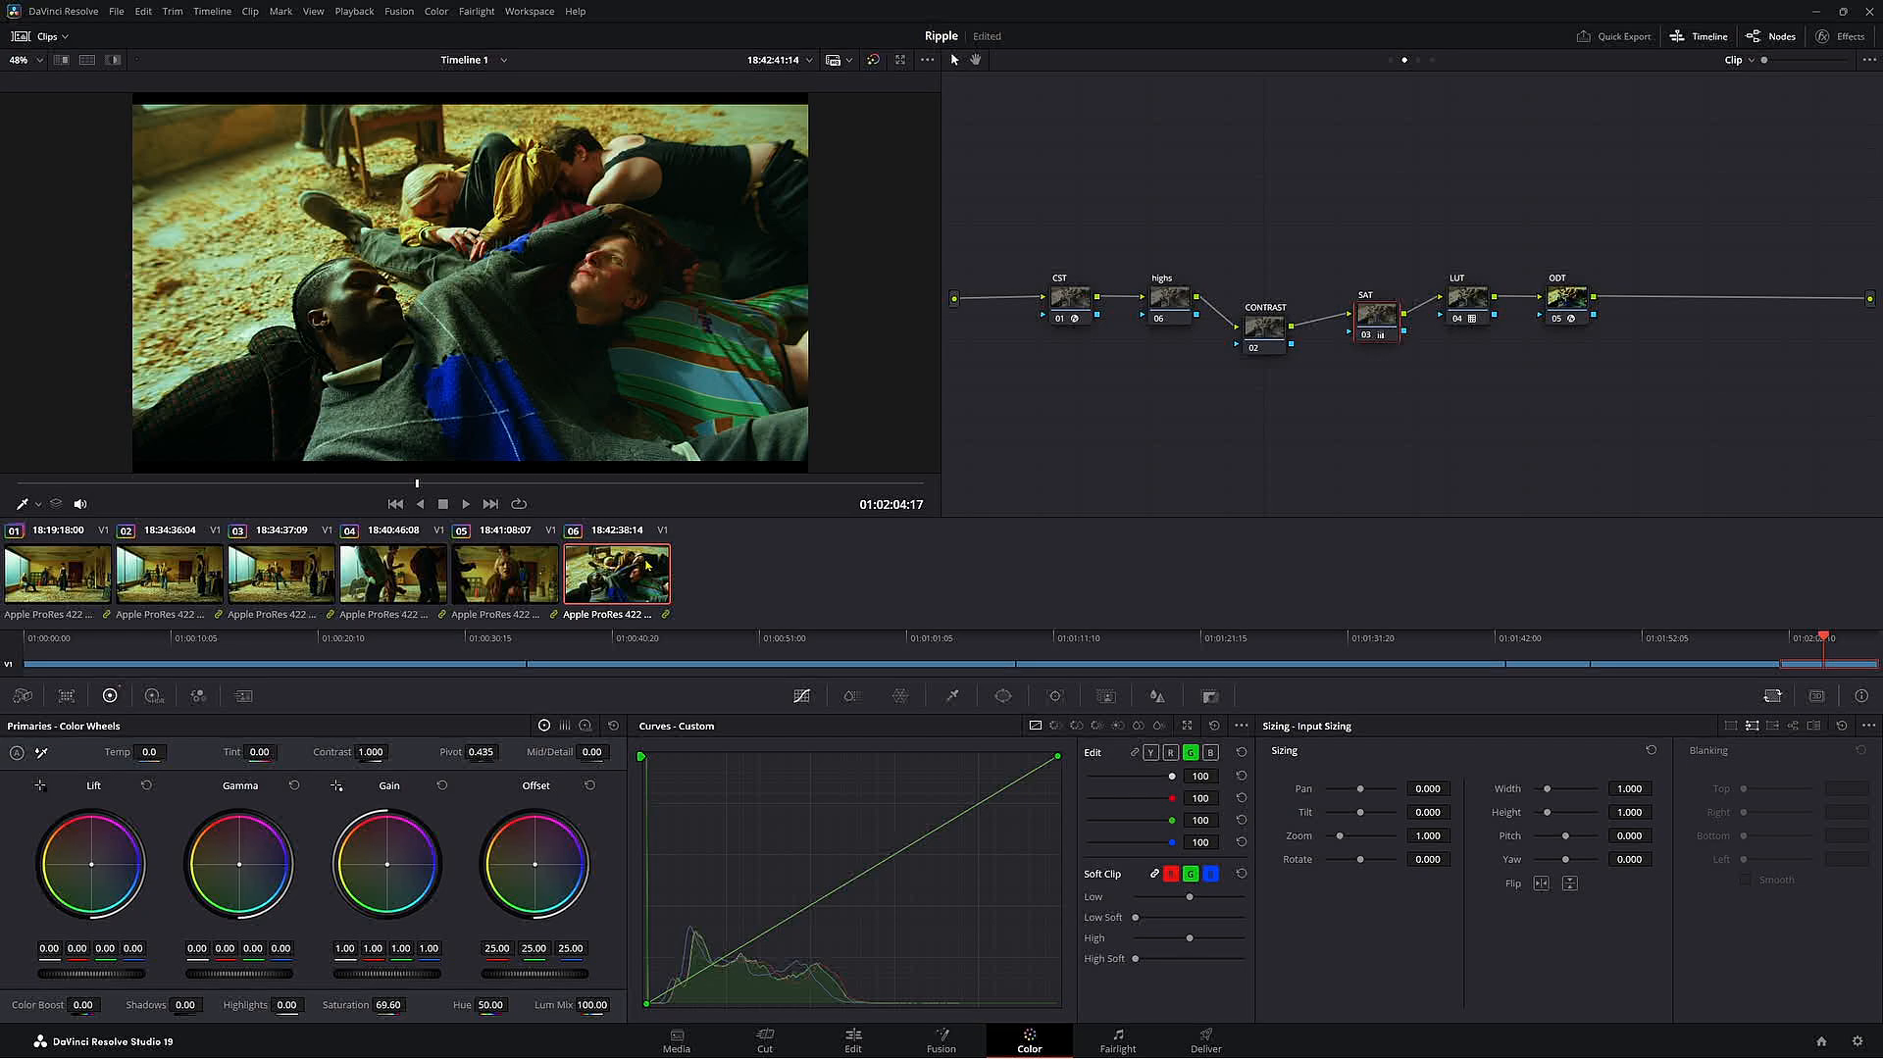
- Raise clip 06's contrast to 1.290 and ripple the node change to the current group
left_click_drag(1262, 326, 1245, 151)
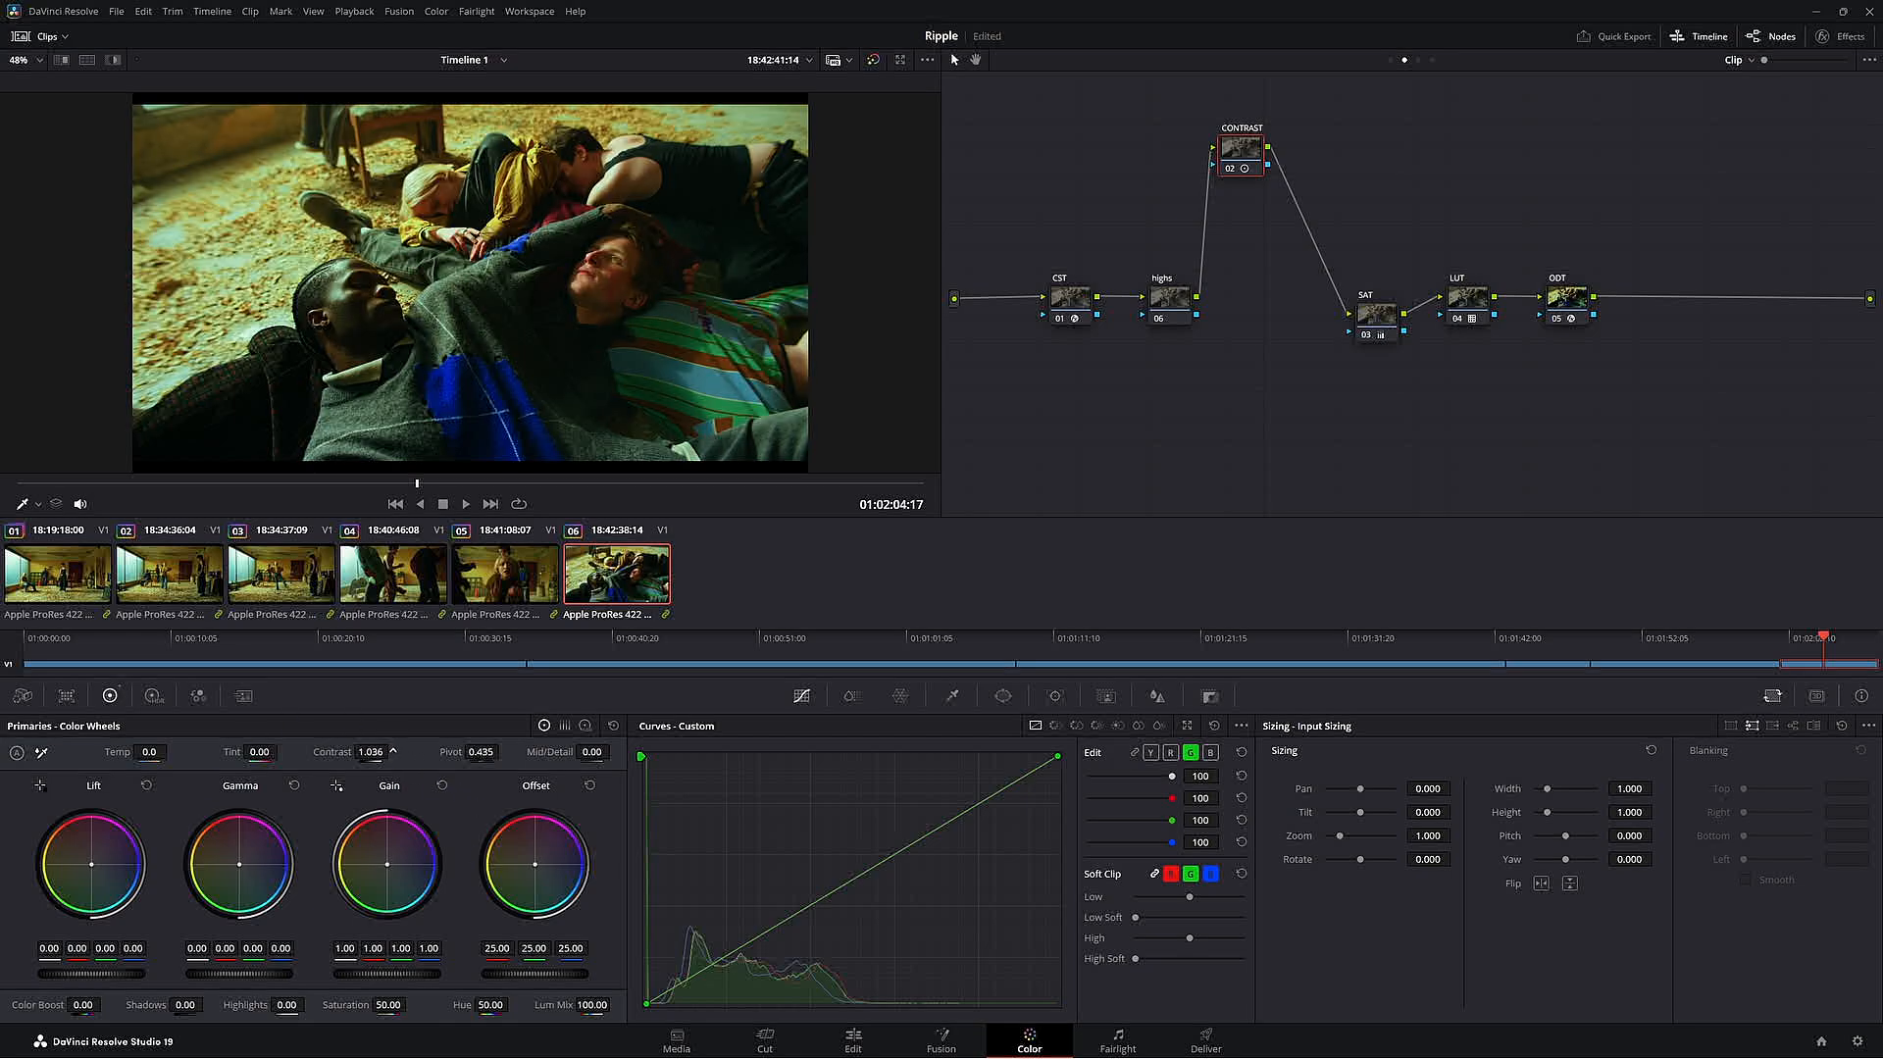
left_click_drag(371, 752, 393, 752)
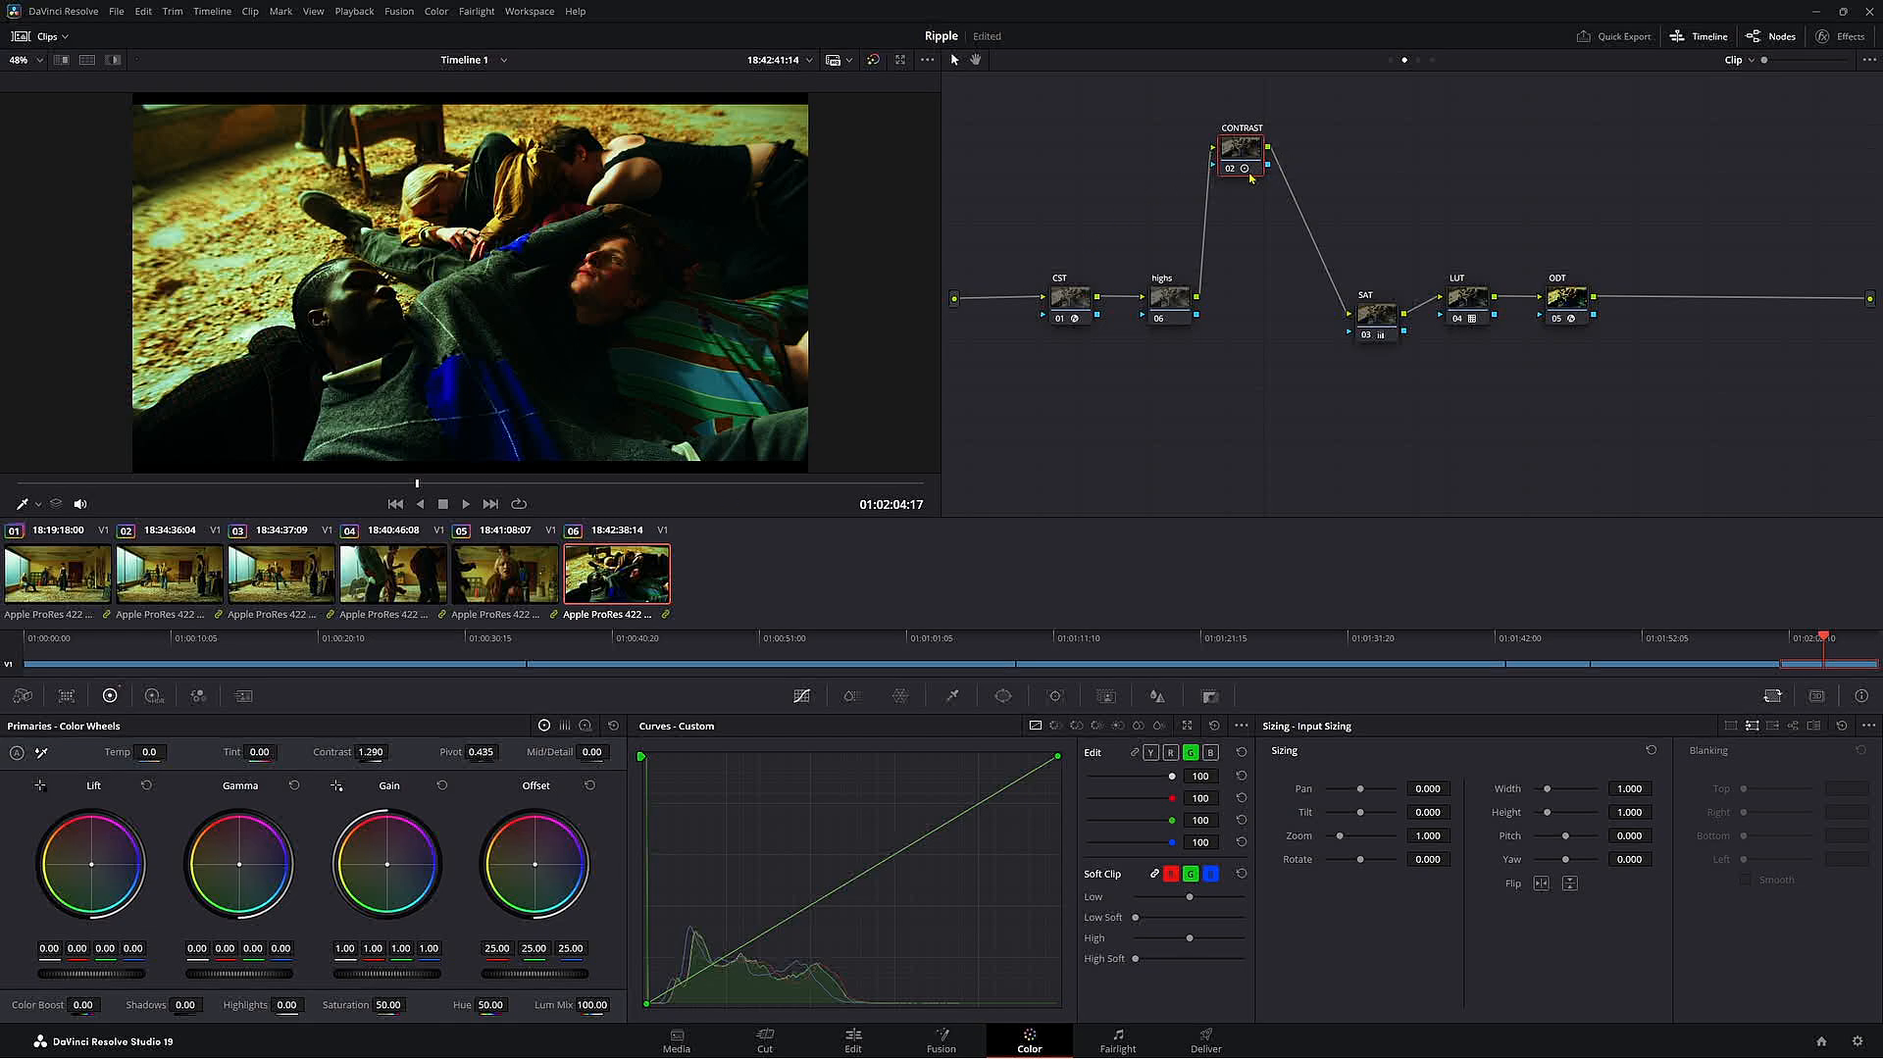
left_click(437, 12)
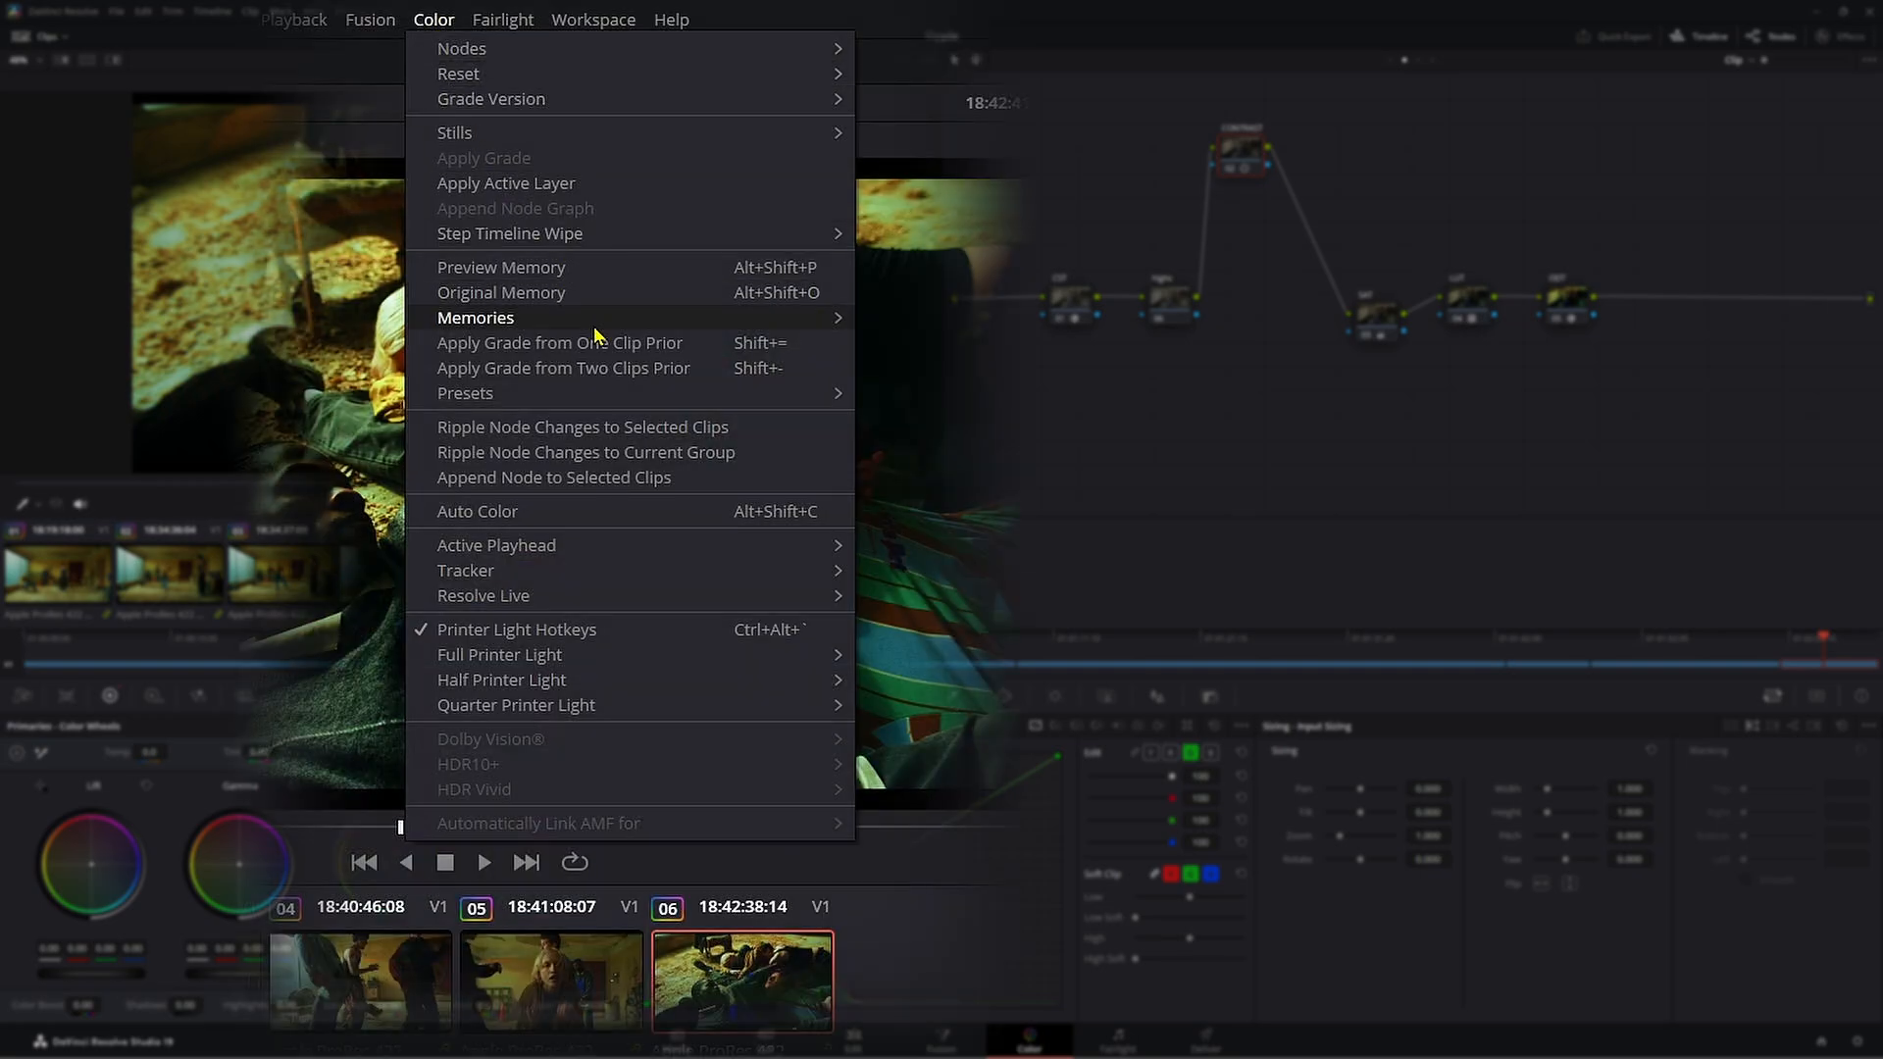
left_click(630, 453)
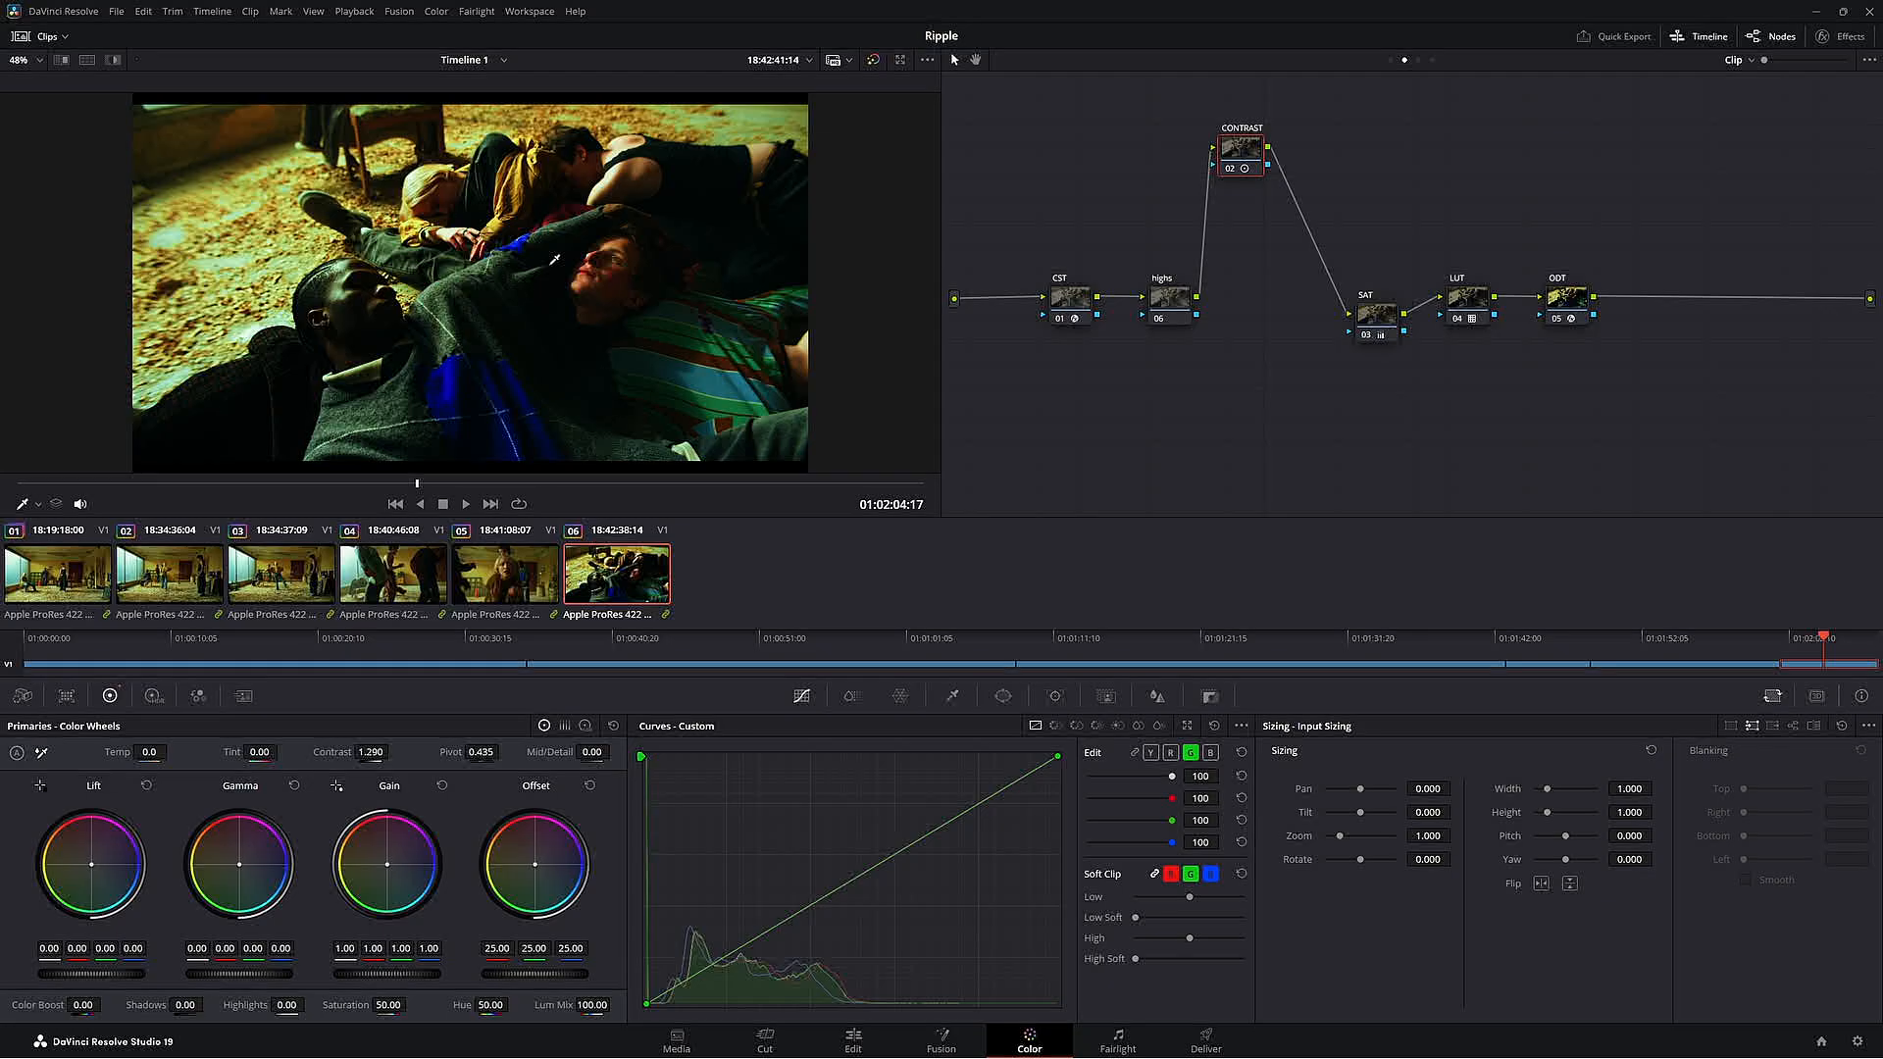
- Step through clips 01 to 05 to check the rippled contrast on each grade
left_click(503, 574)
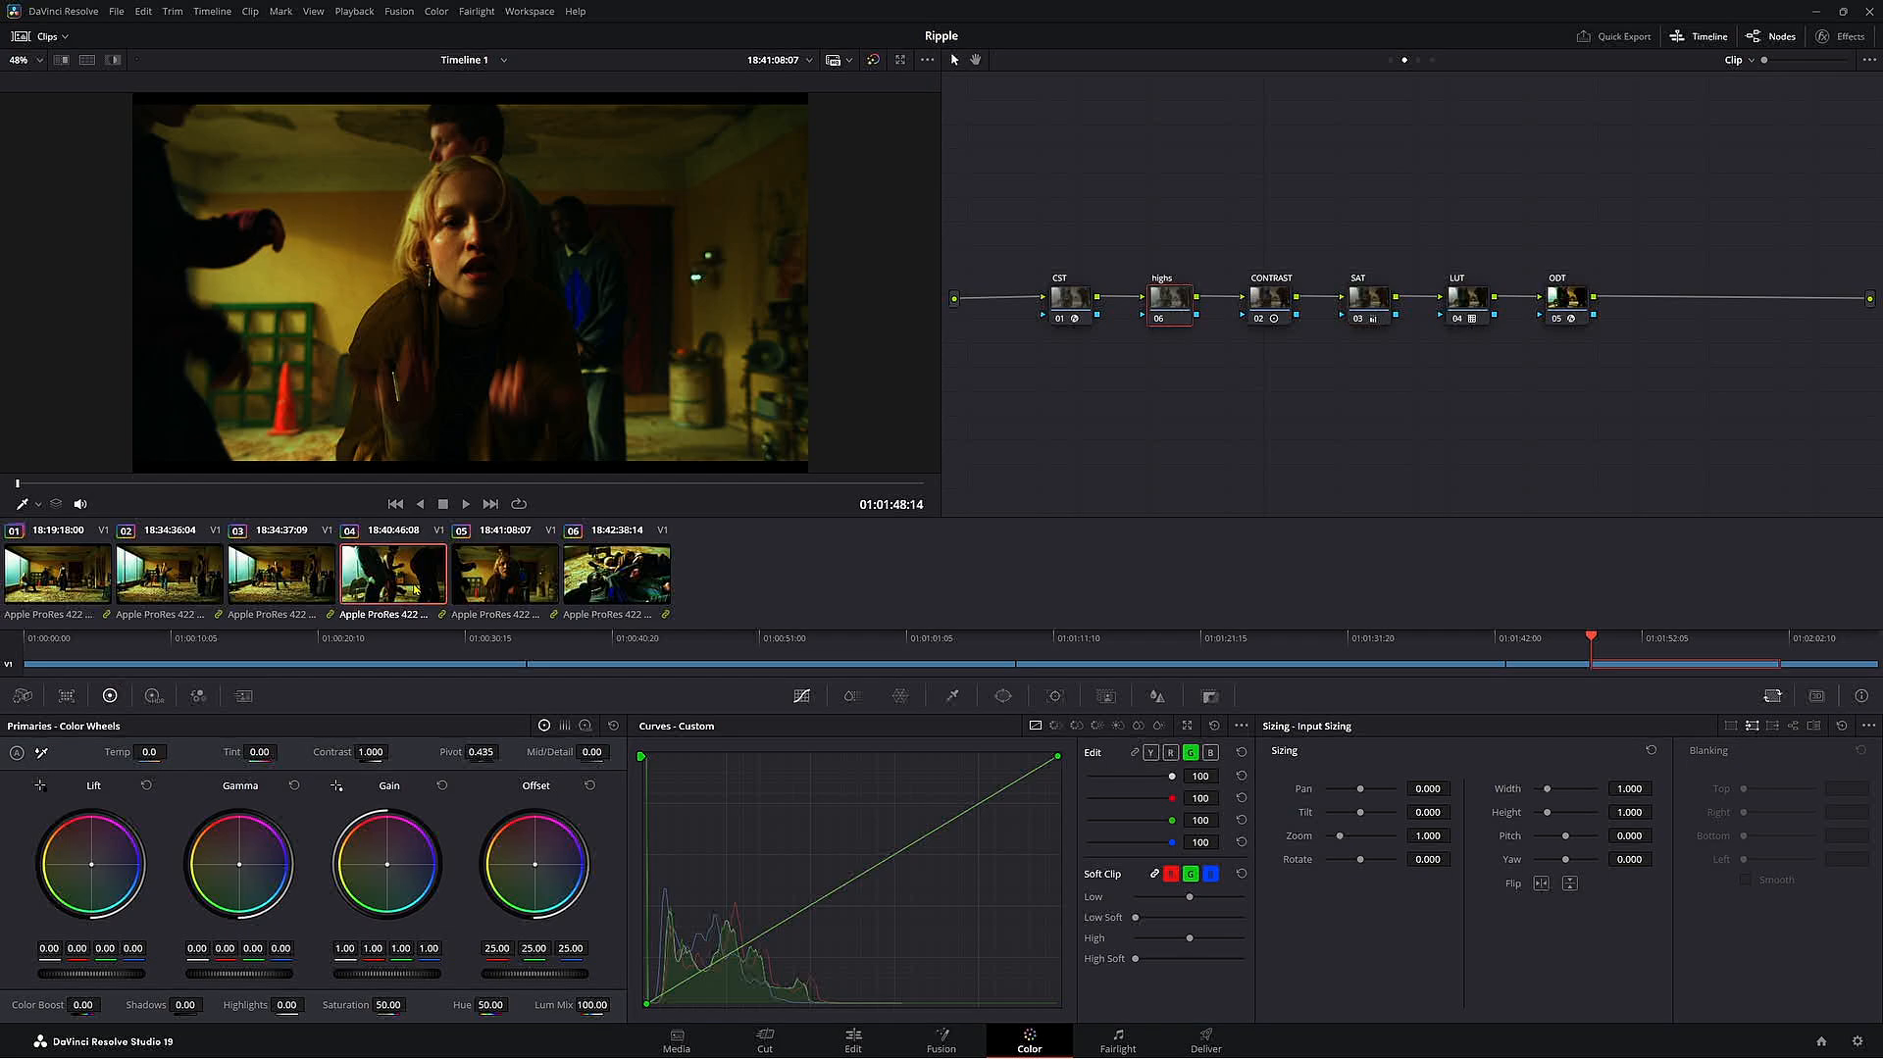
left_click(391, 573)
left_click(279, 575)
left_click(170, 575)
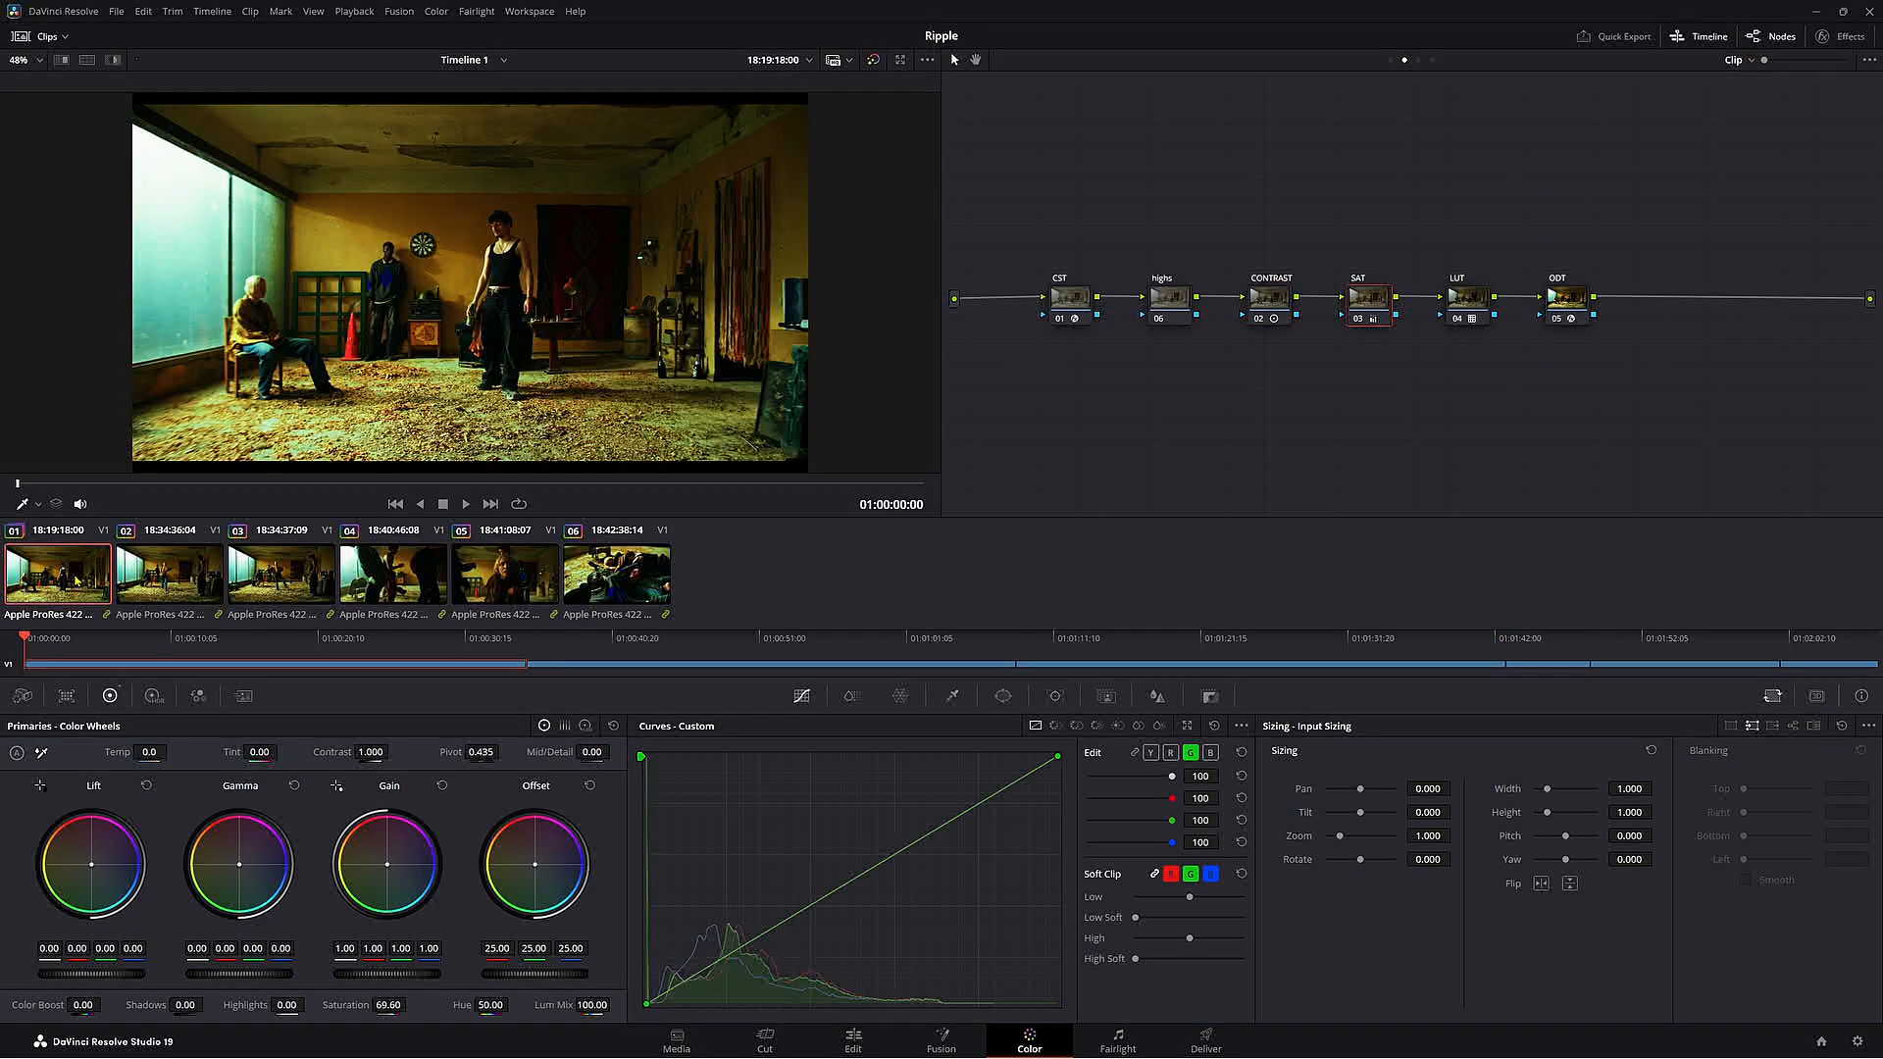
left_click(504, 574)
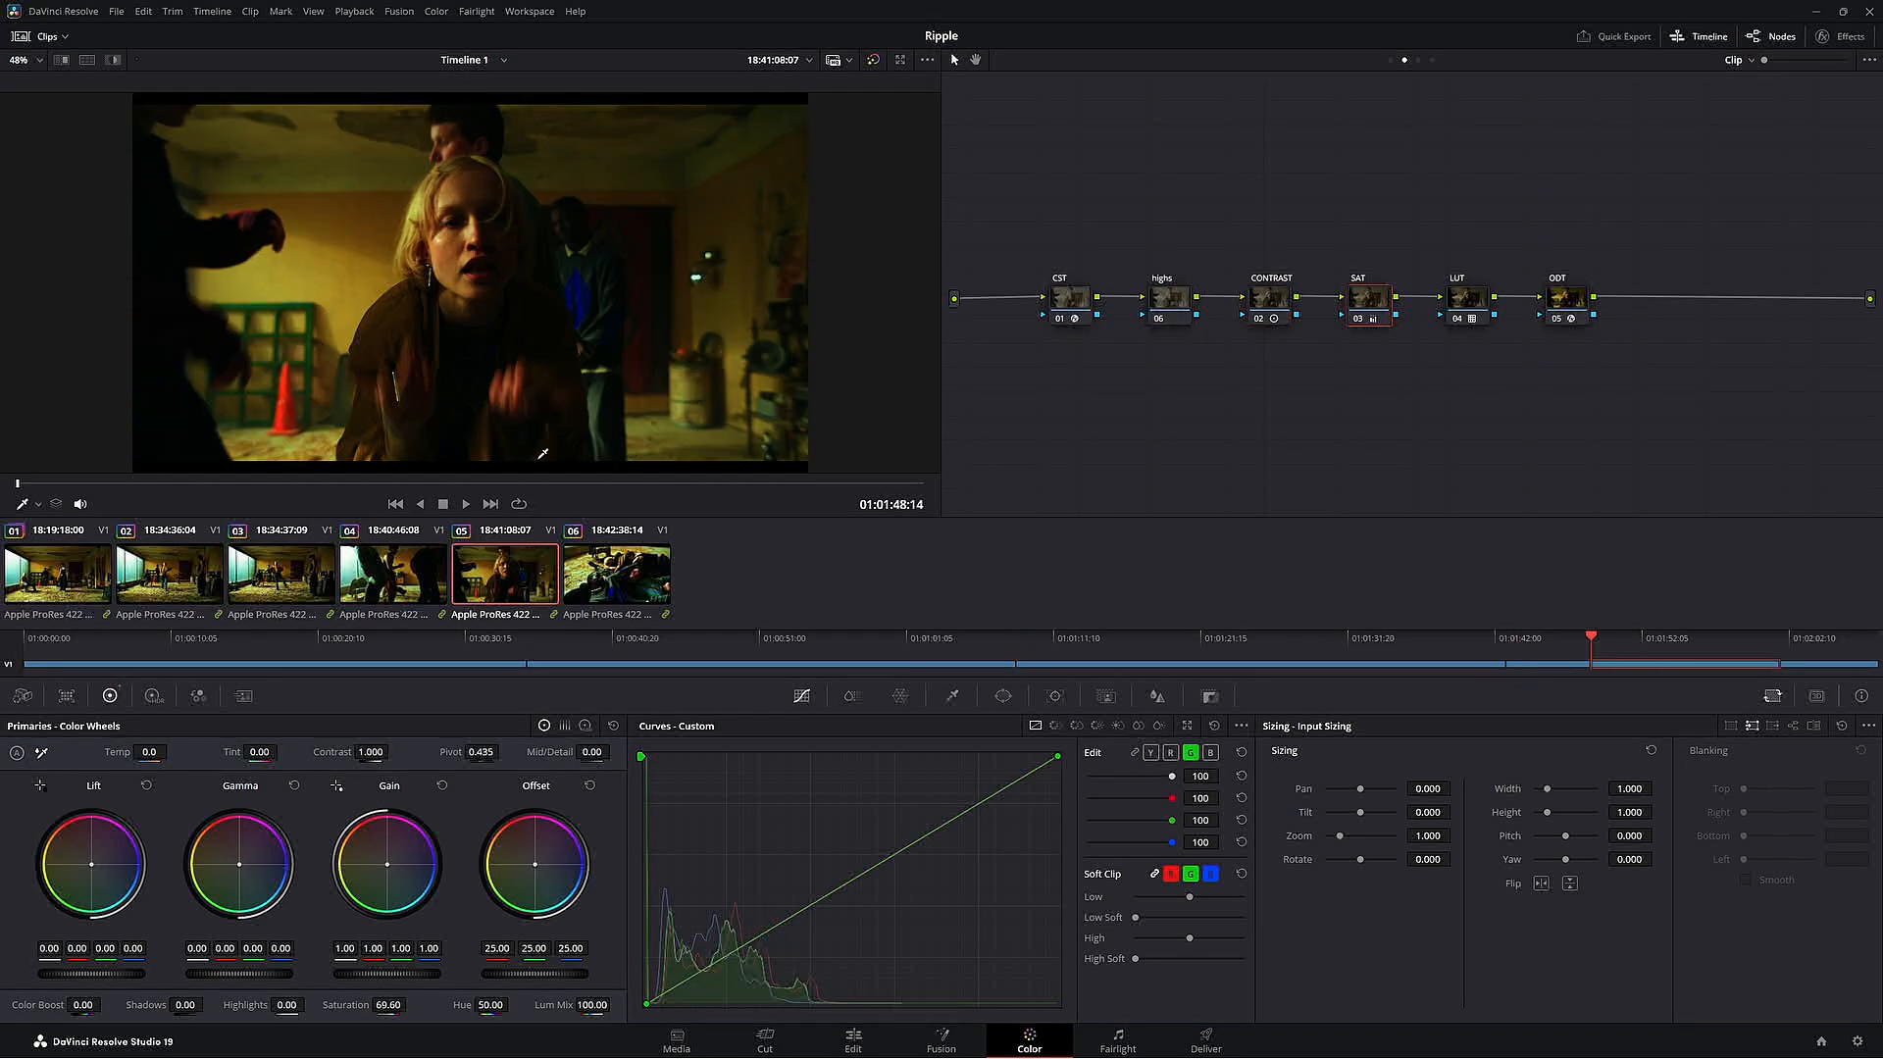
left_click(56, 574)
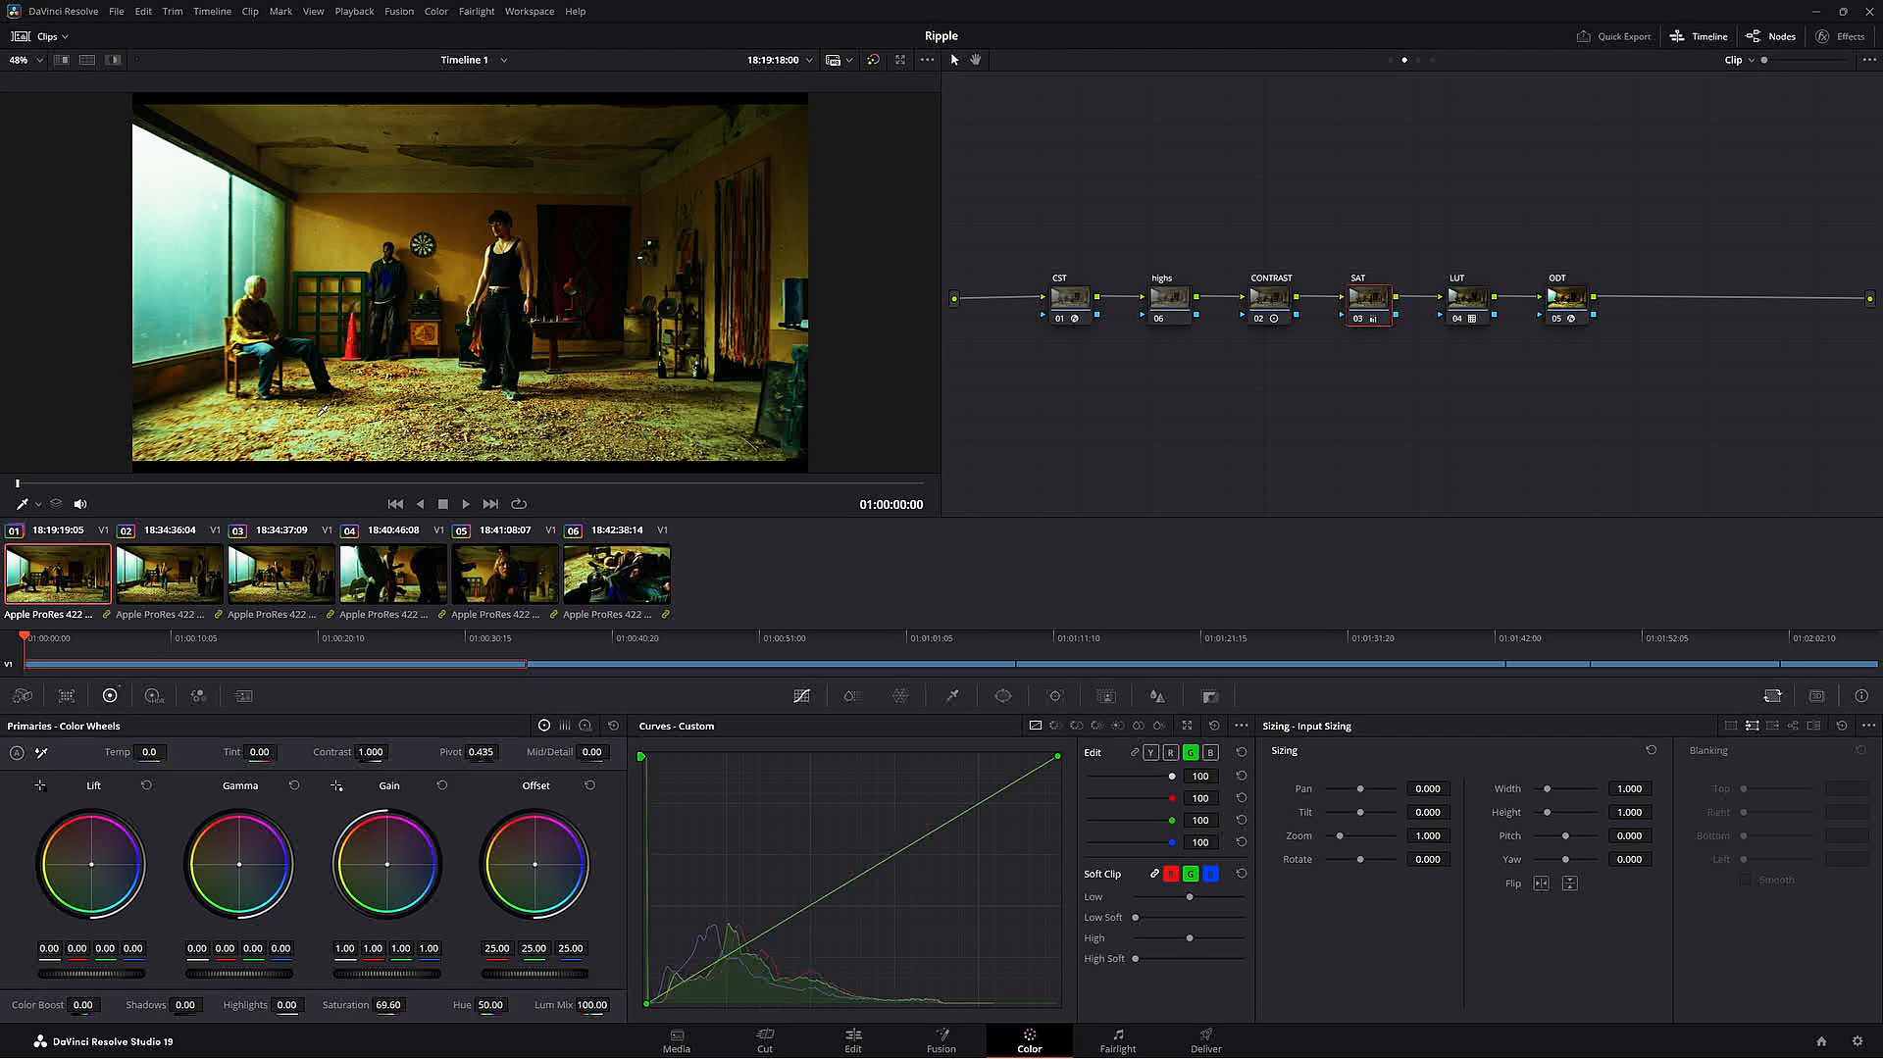
key("Down")
key("Down")
key("Down")
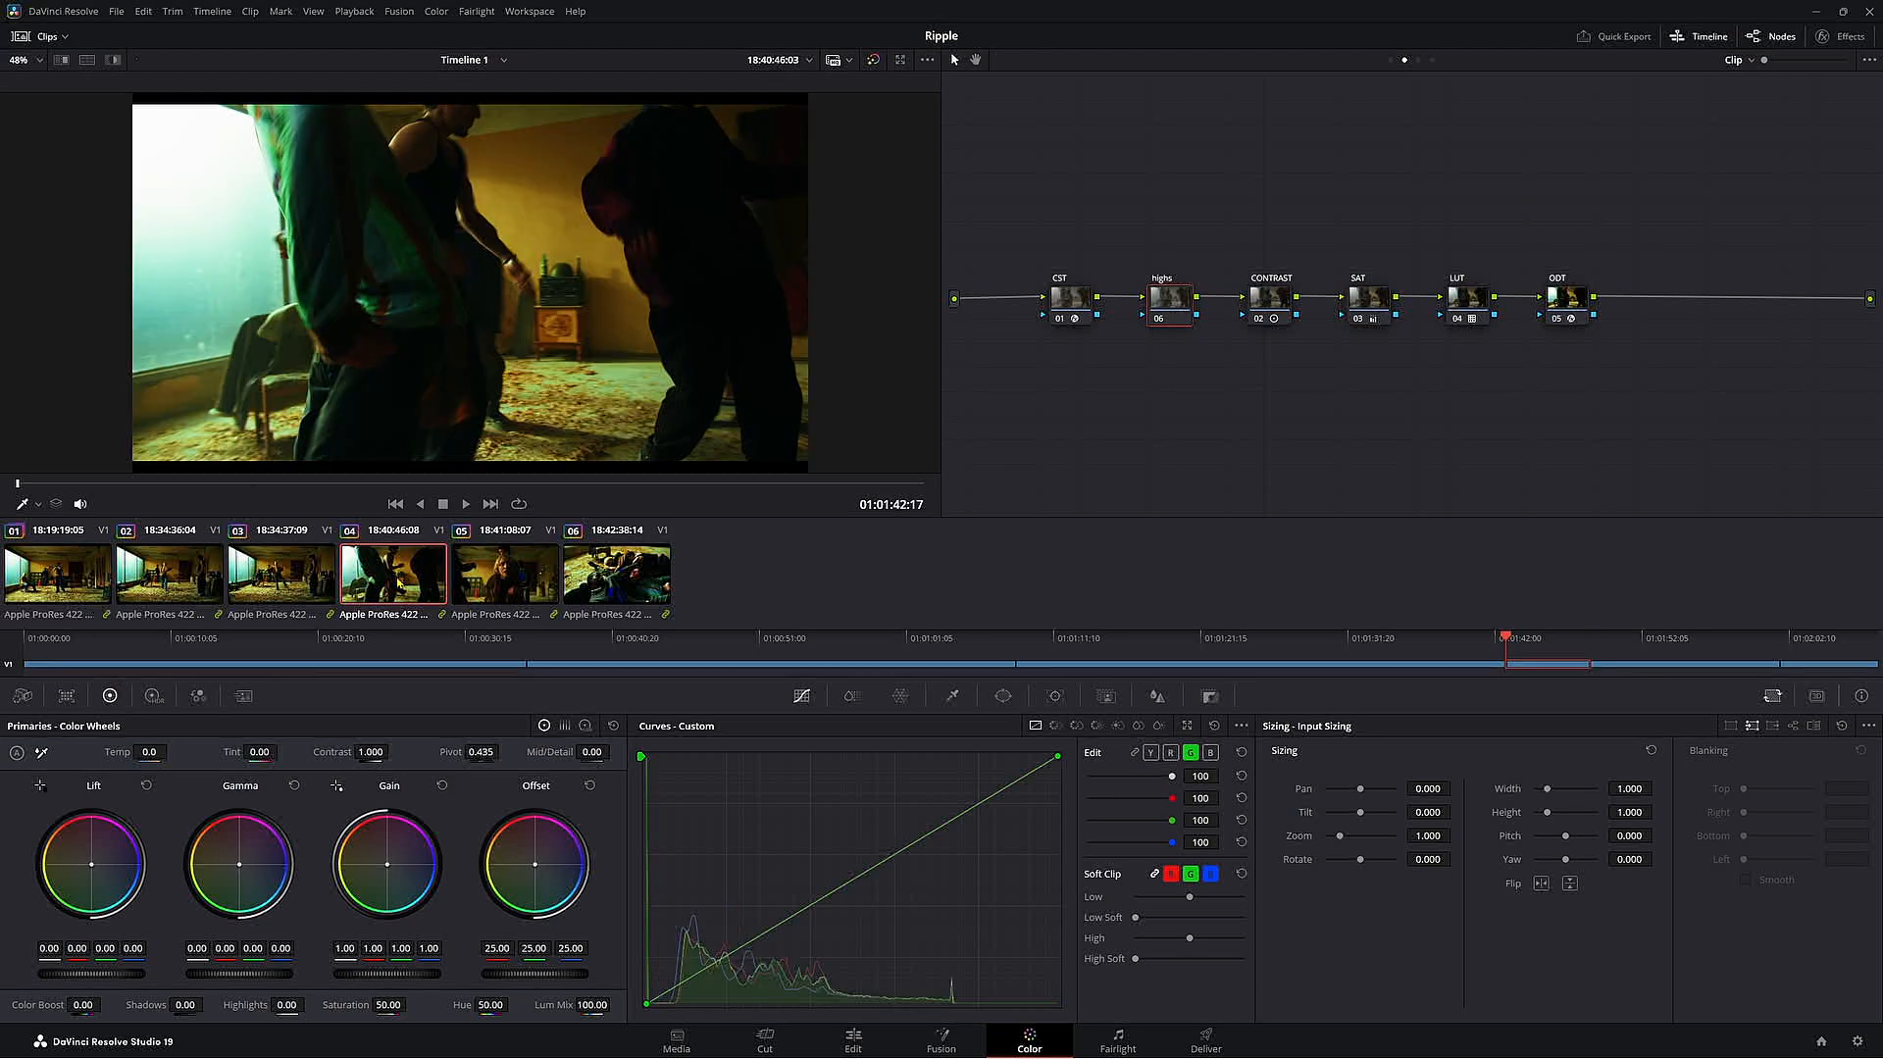
key("Down")
key("Down")
key("Down")
key("Down")
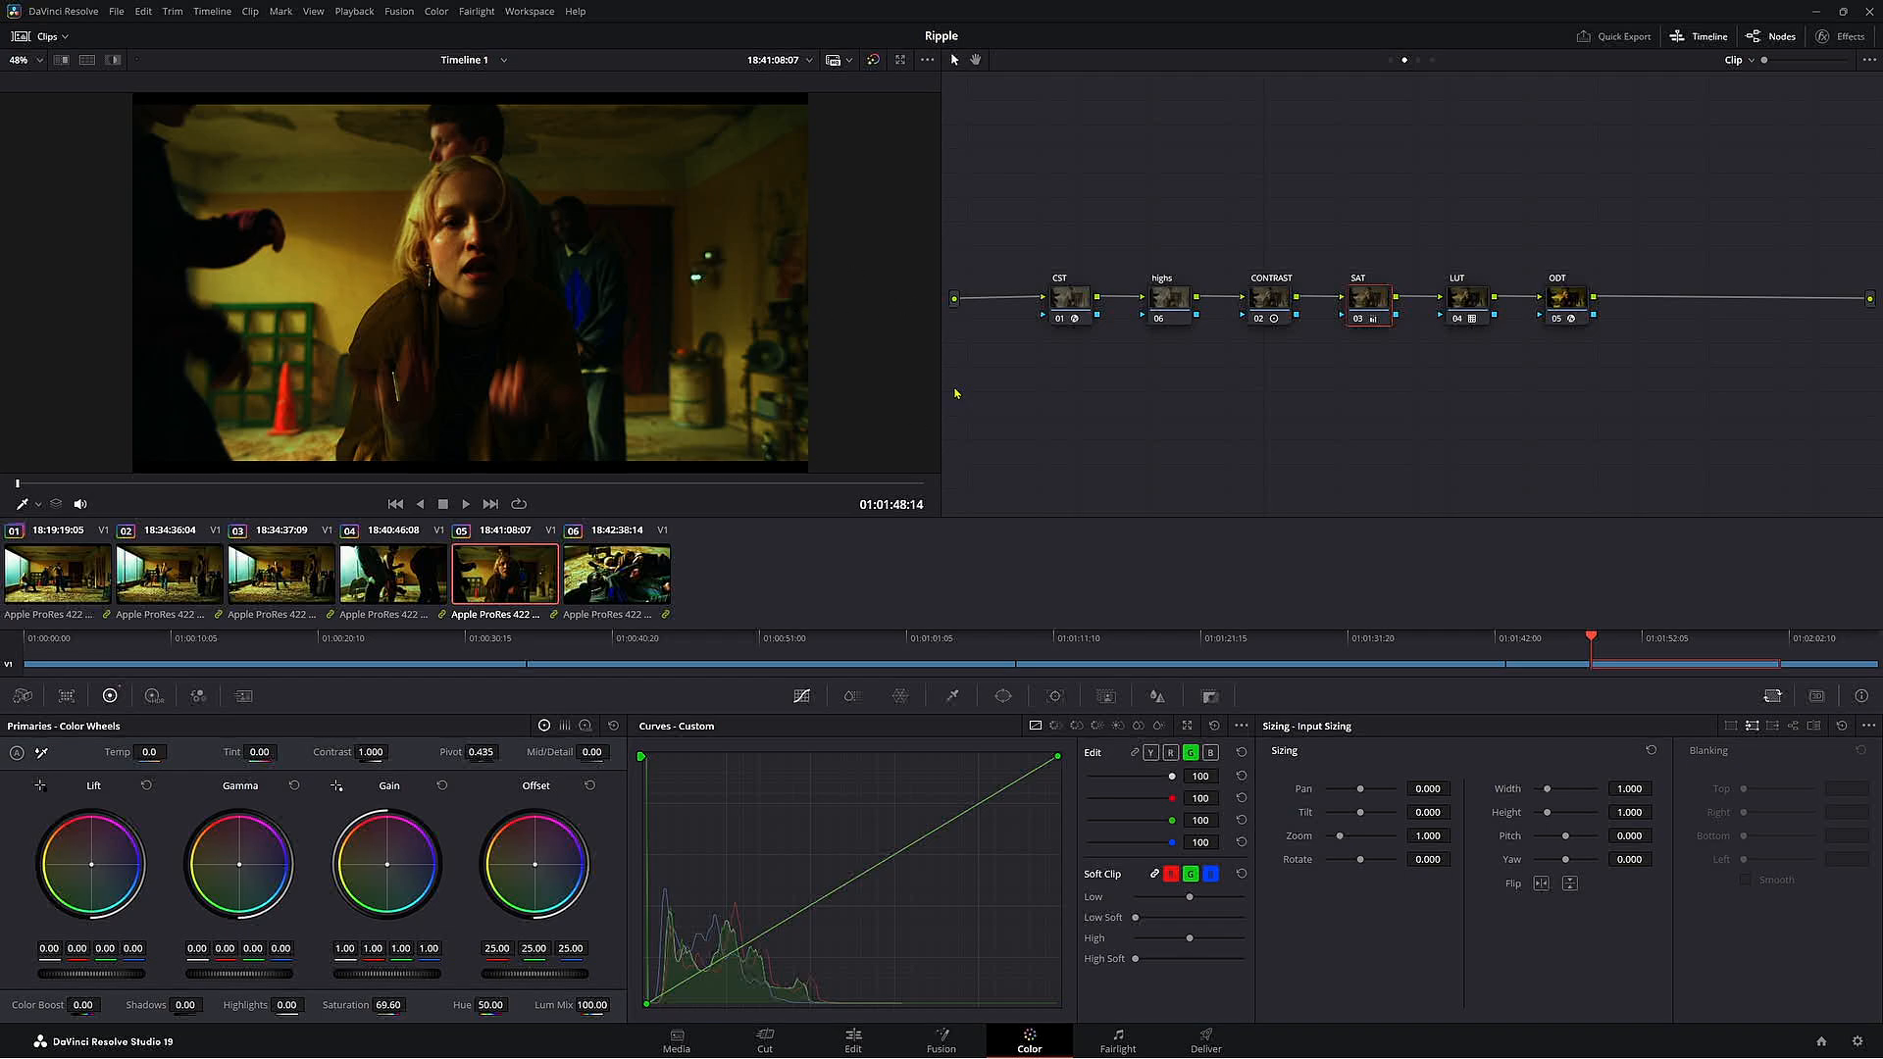
- Raise clip 06's contrast to 1.256 and ripple the node change to the selected clips
key("Down")
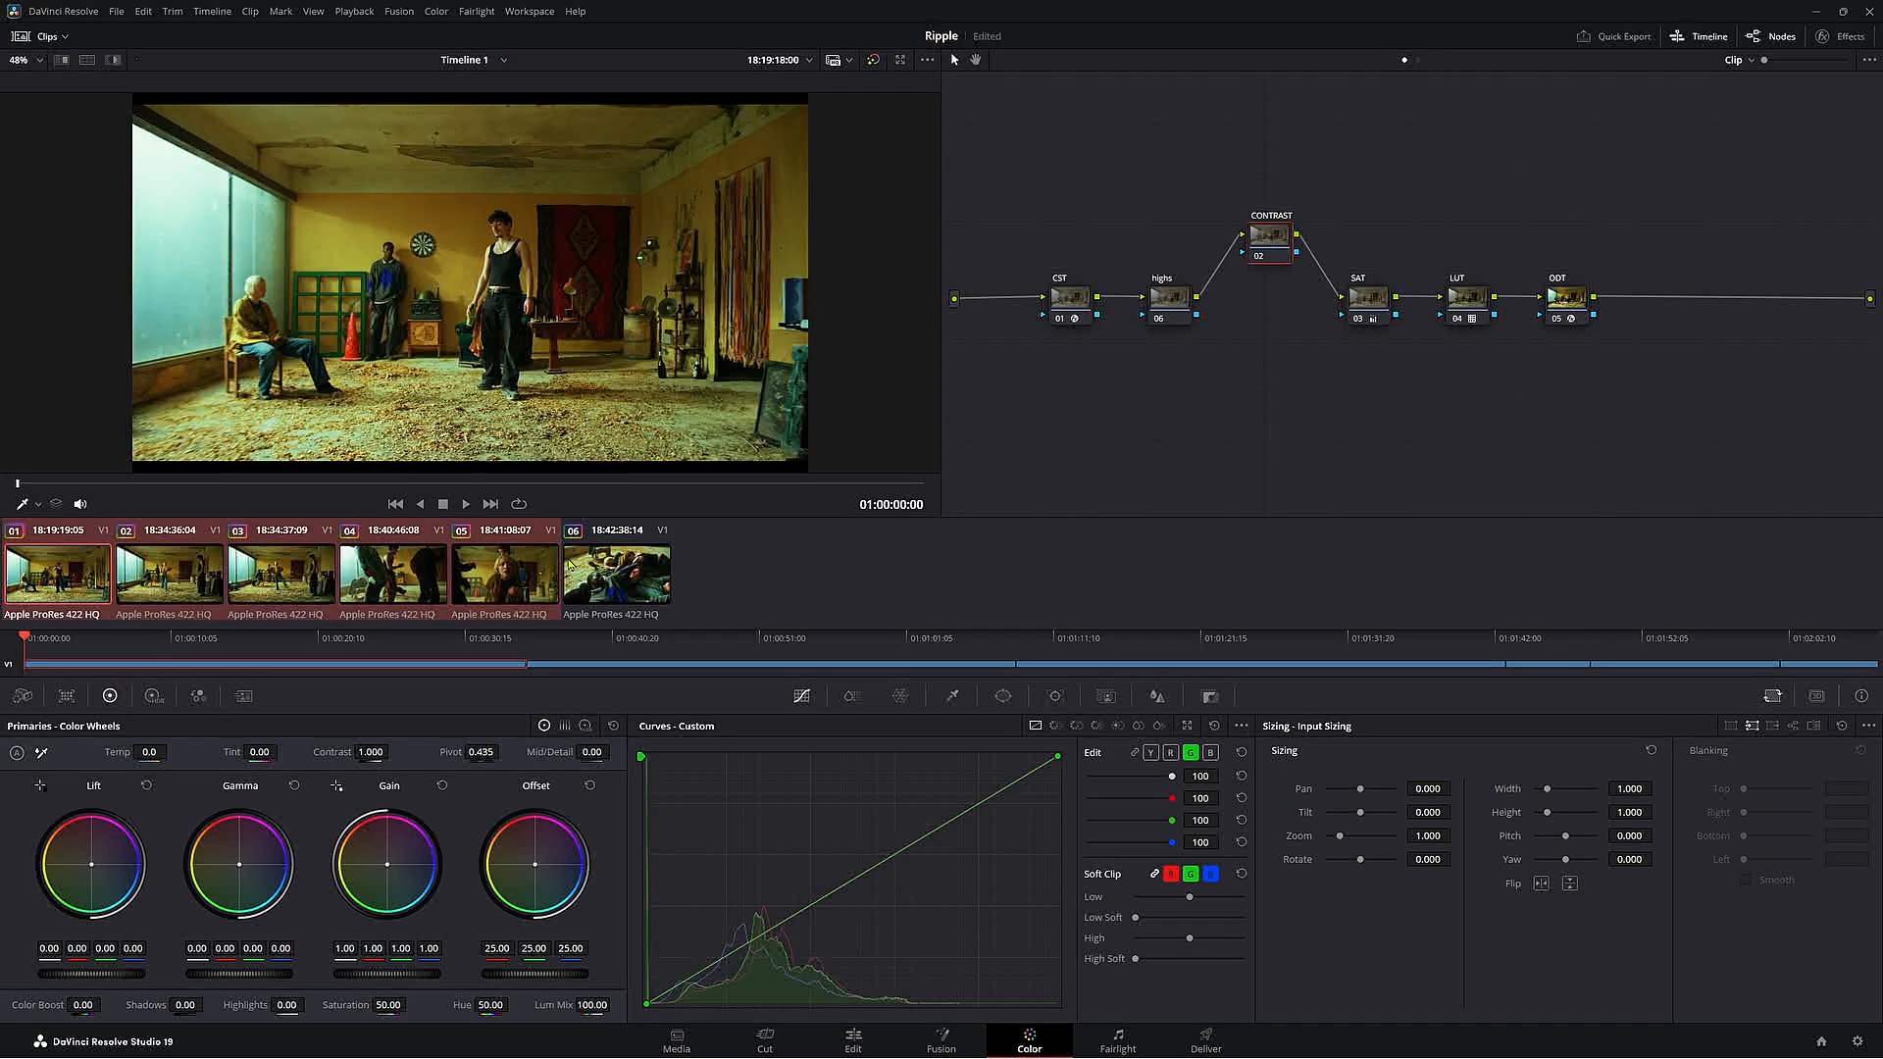
key("Down")
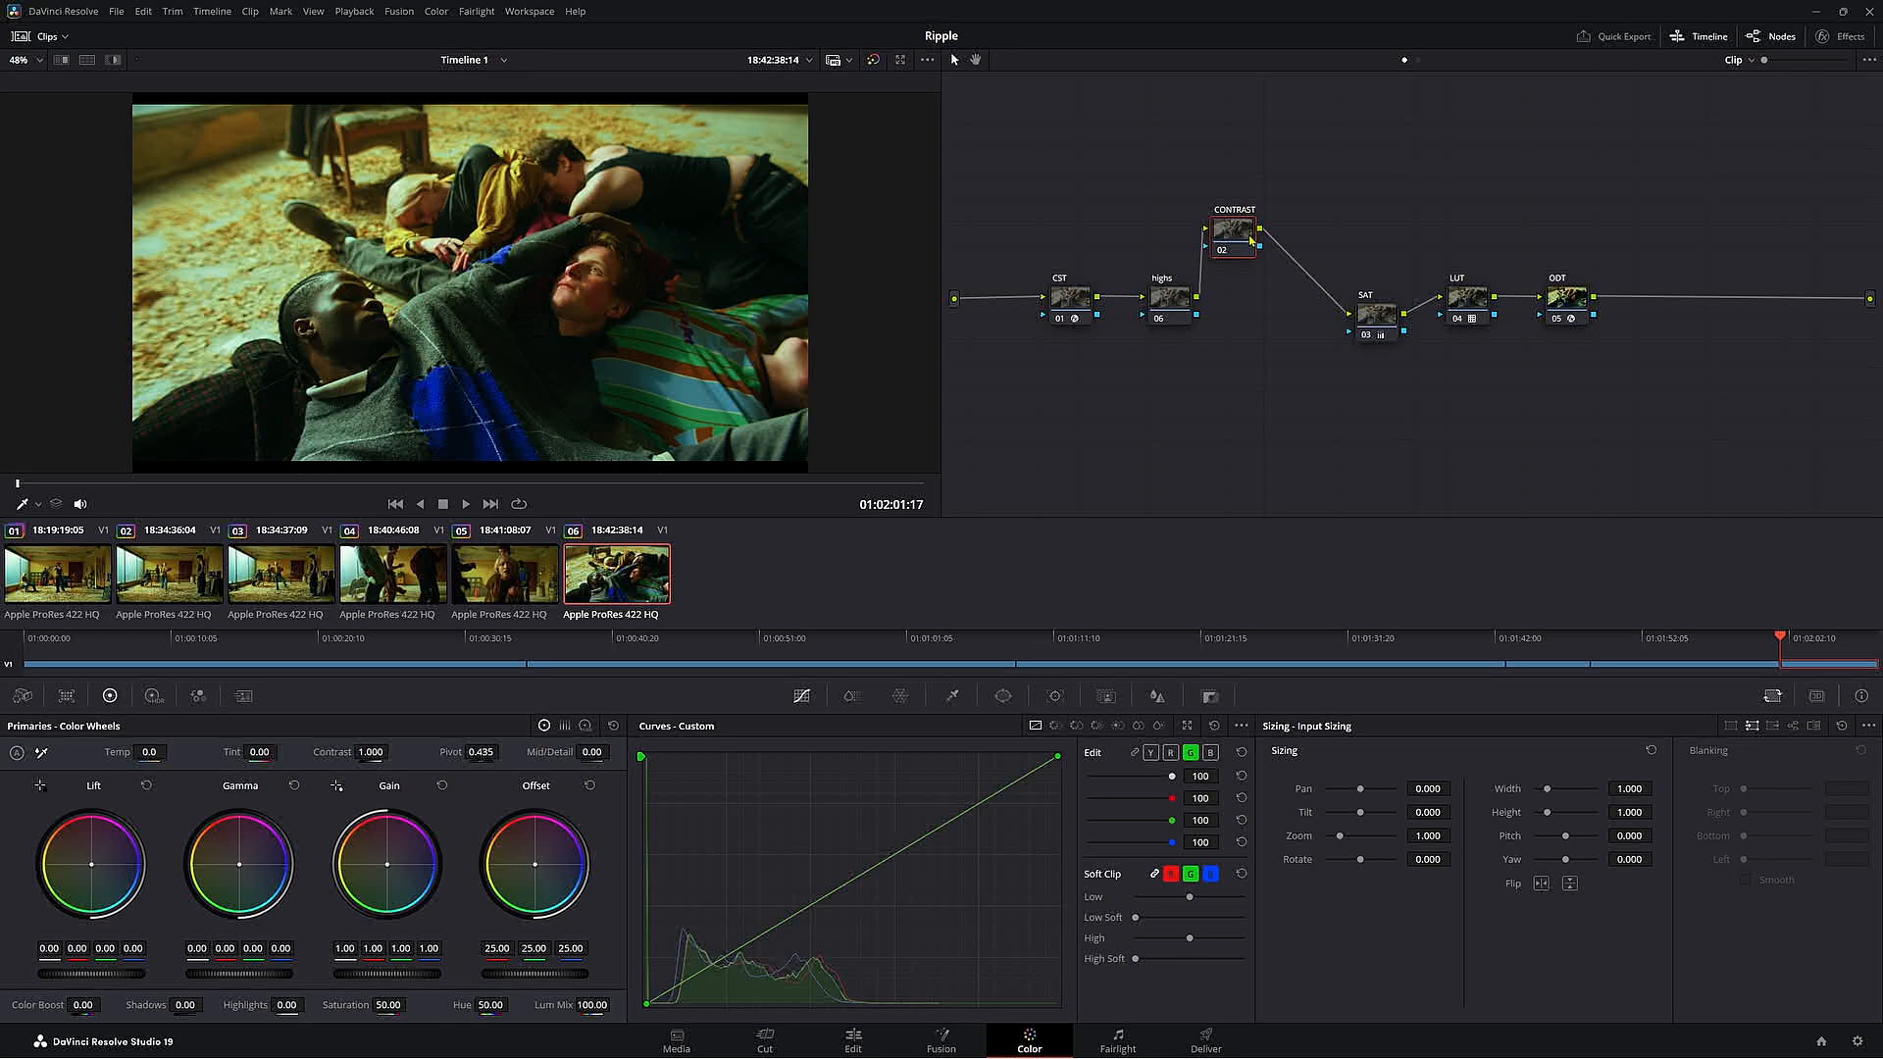
left_click_drag(1234, 229, 1243, 131)
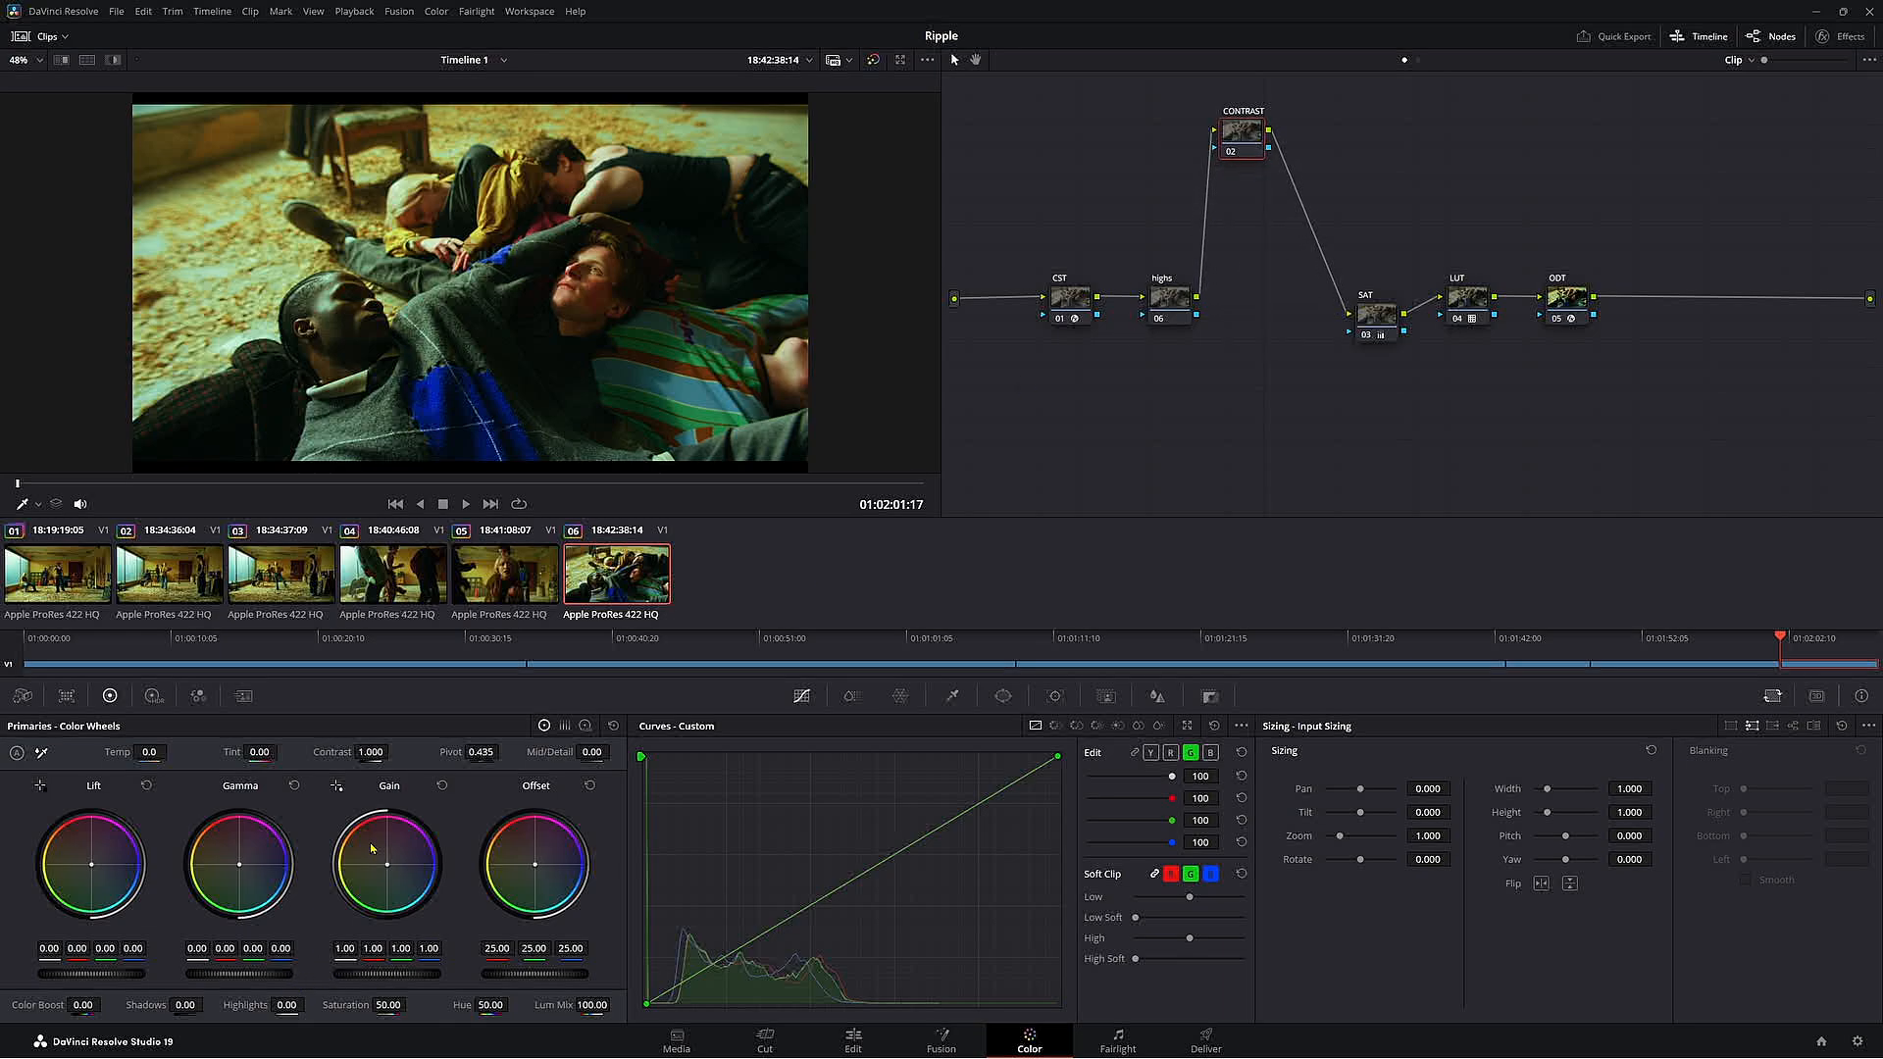
left_click_drag(371, 753, 427, 751)
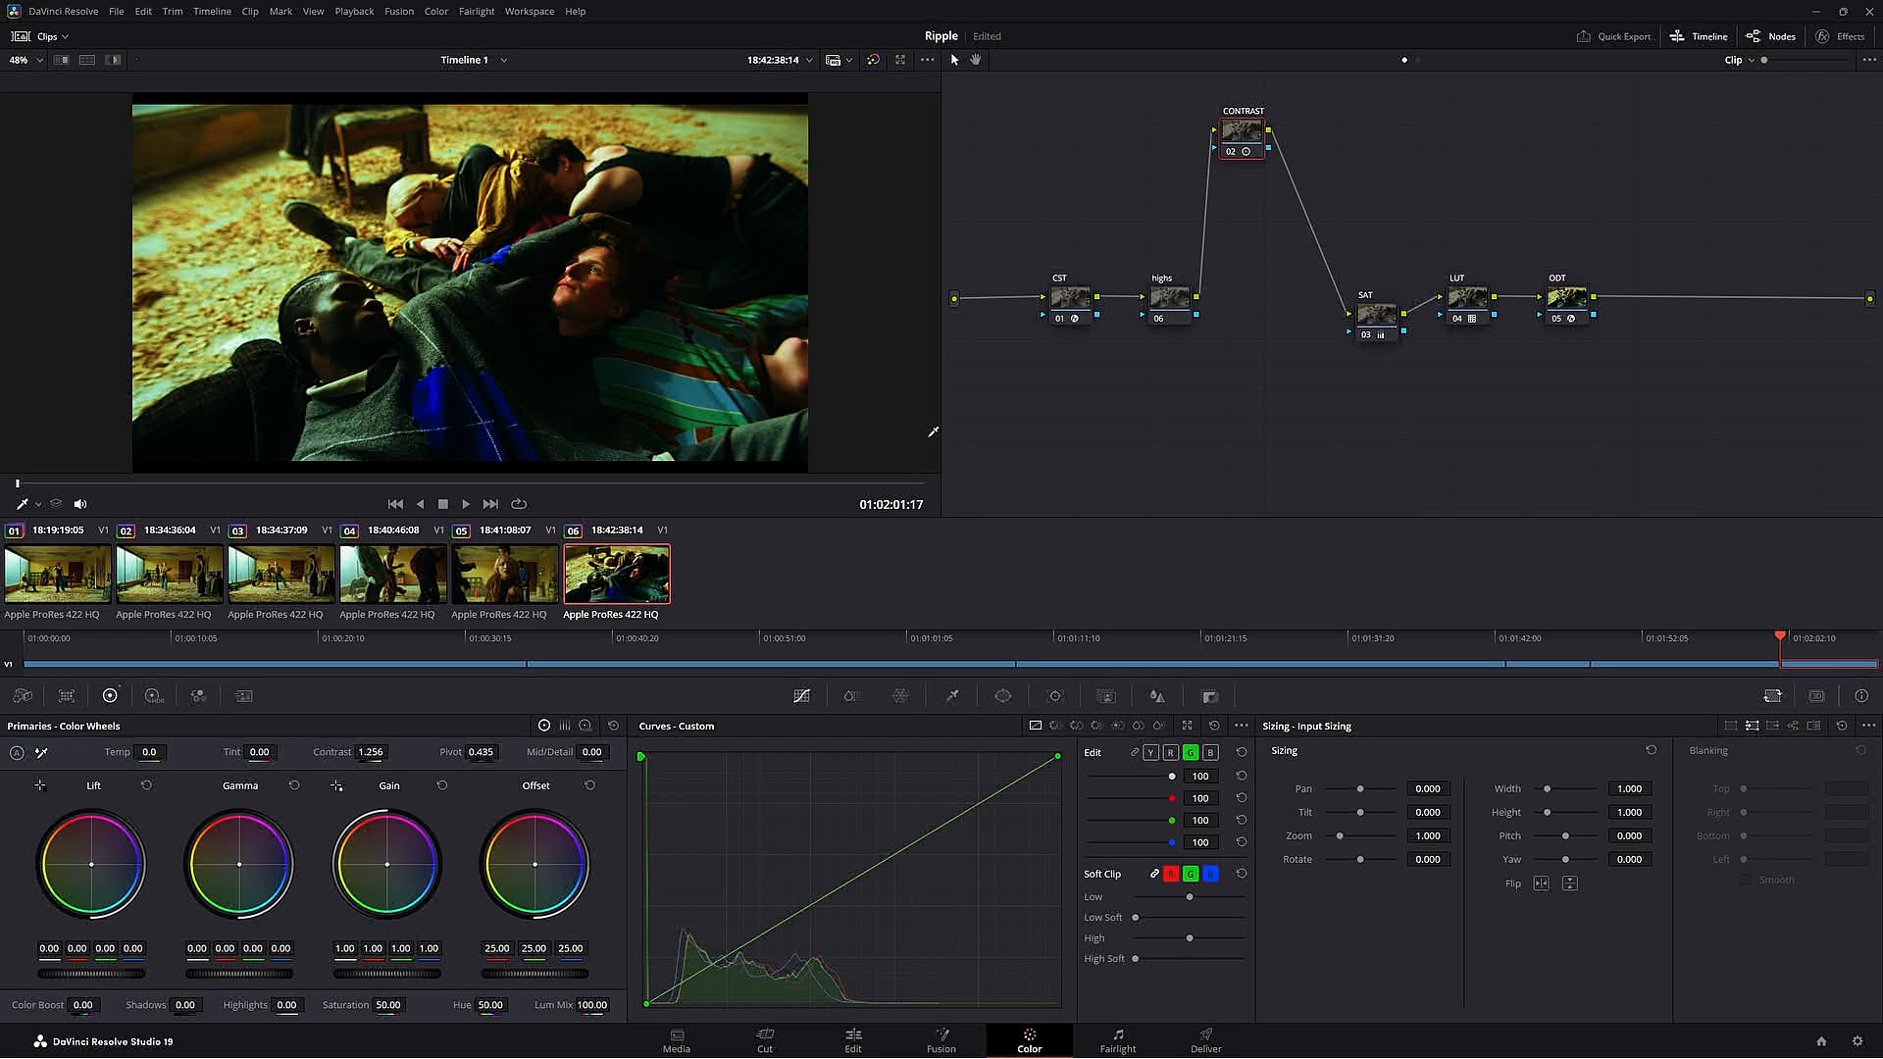
left_click(435, 12)
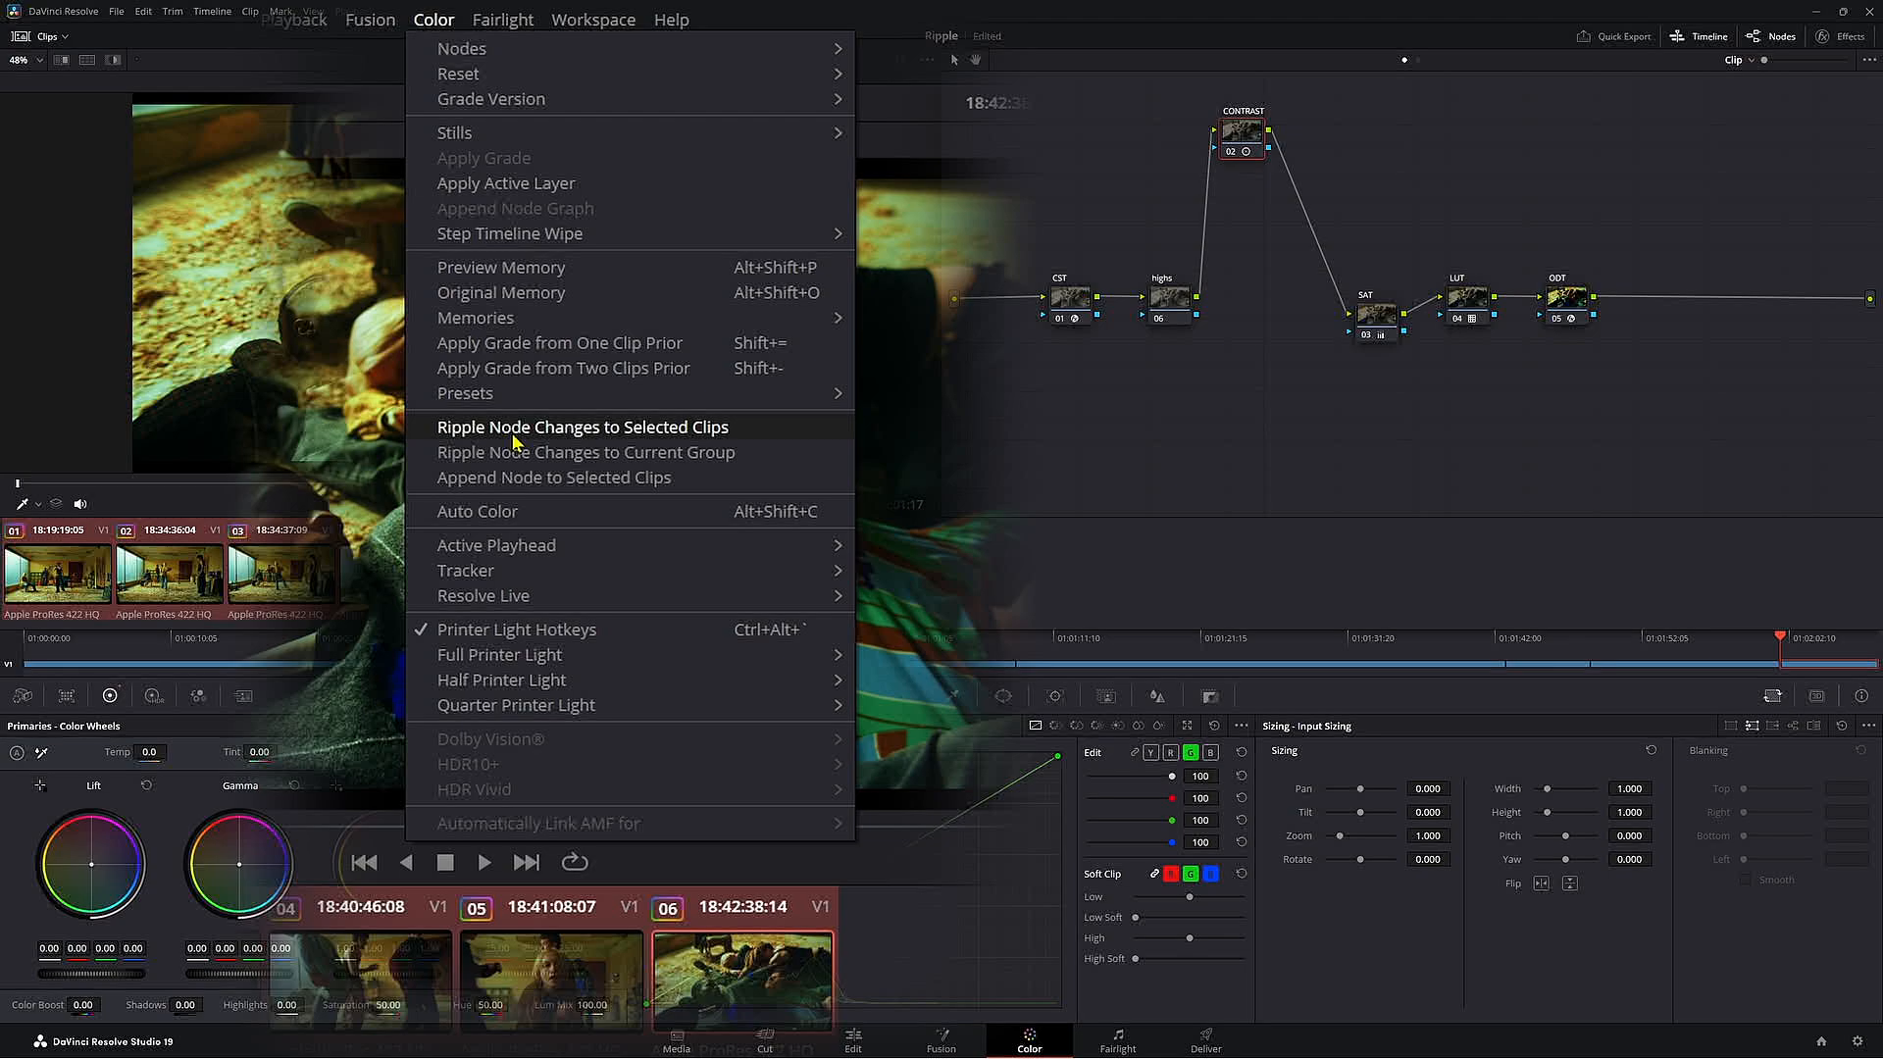
left_click(515, 436)
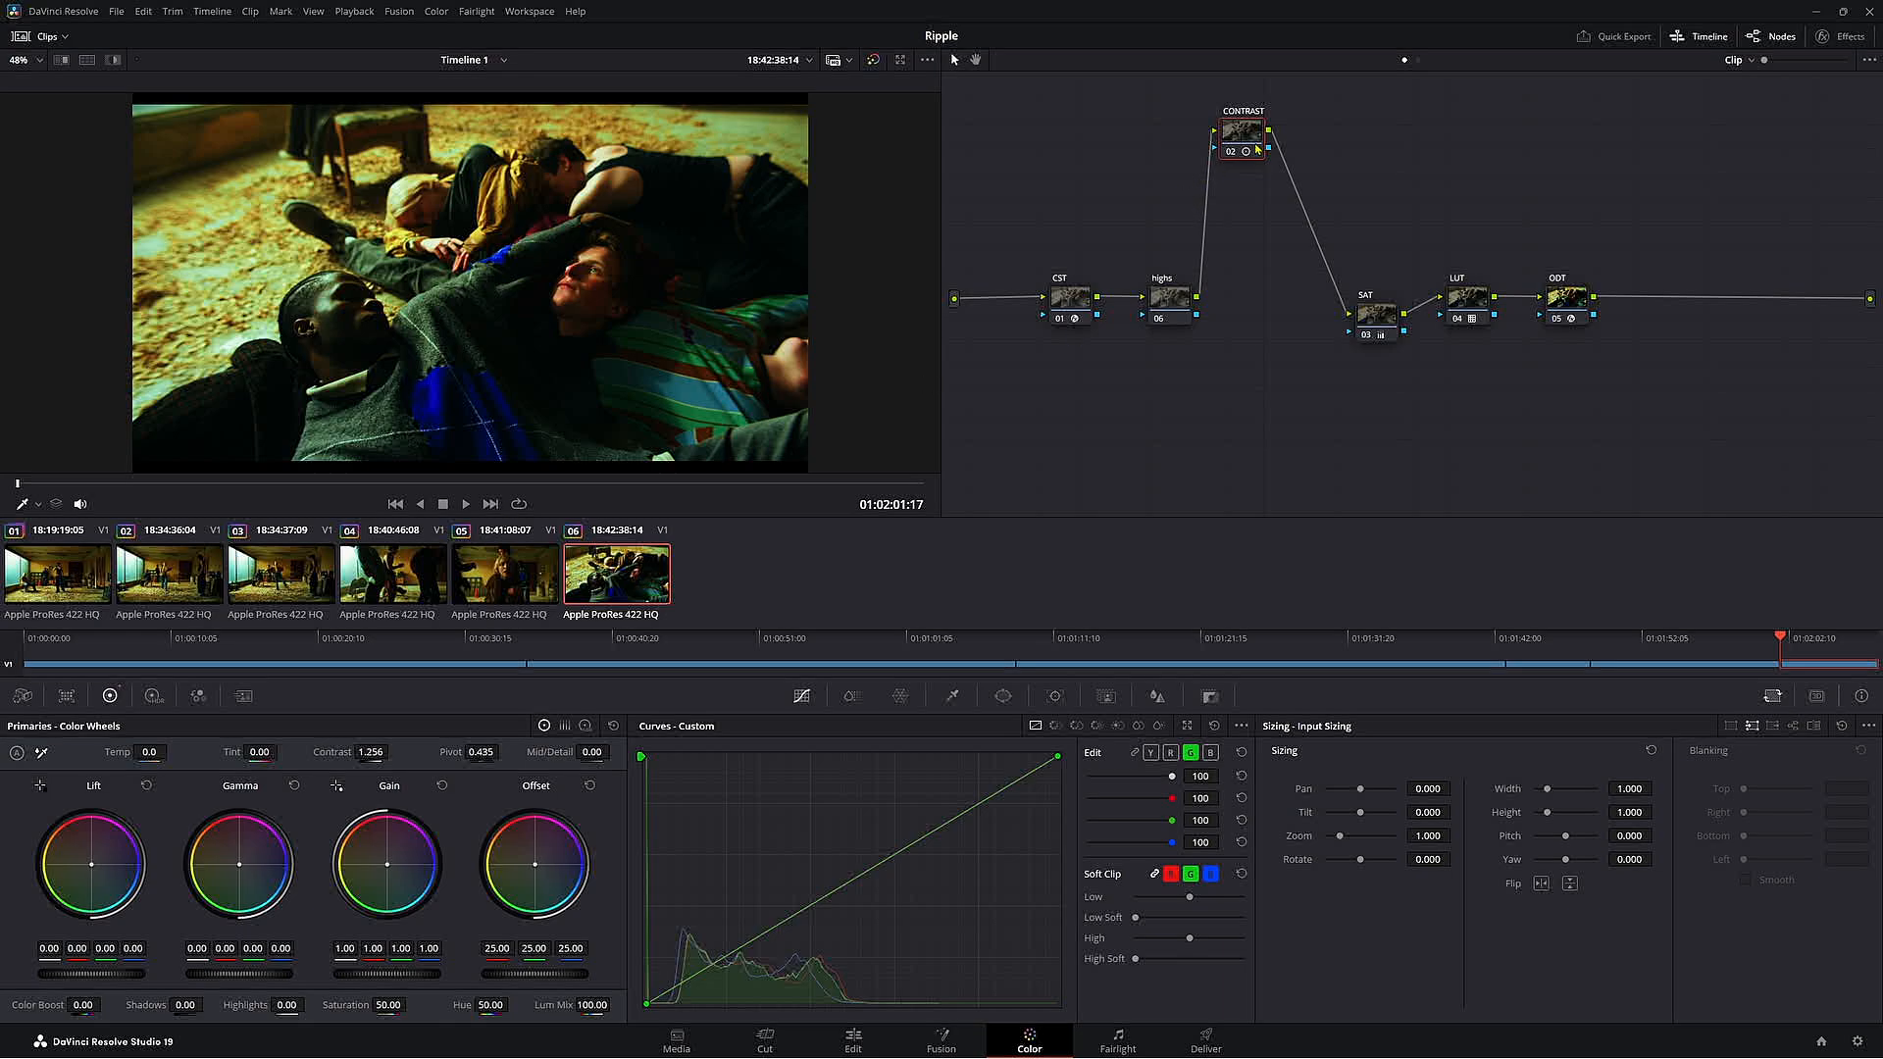
- Undo the contrast to 1.000, then add all six selected clips into a new named group
key("ctrl+z")
key("ctrl+z")
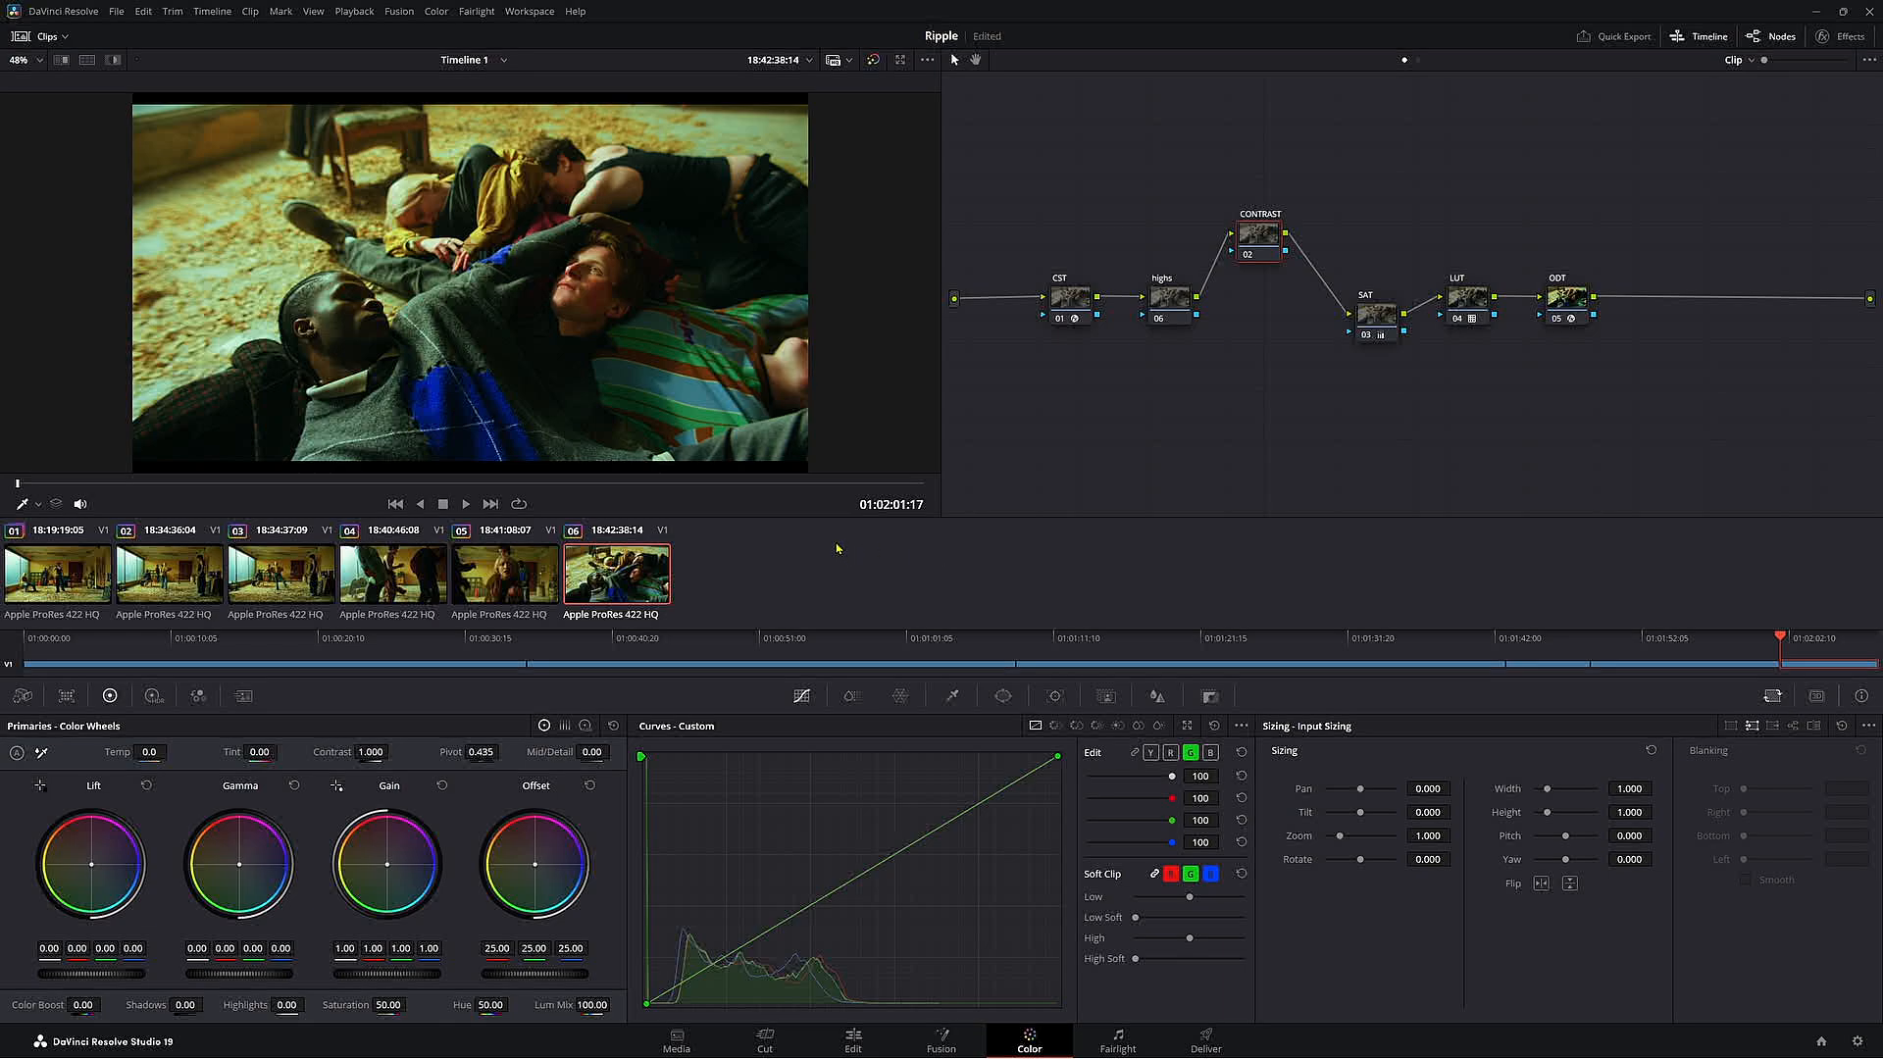
key("ctrl+a")
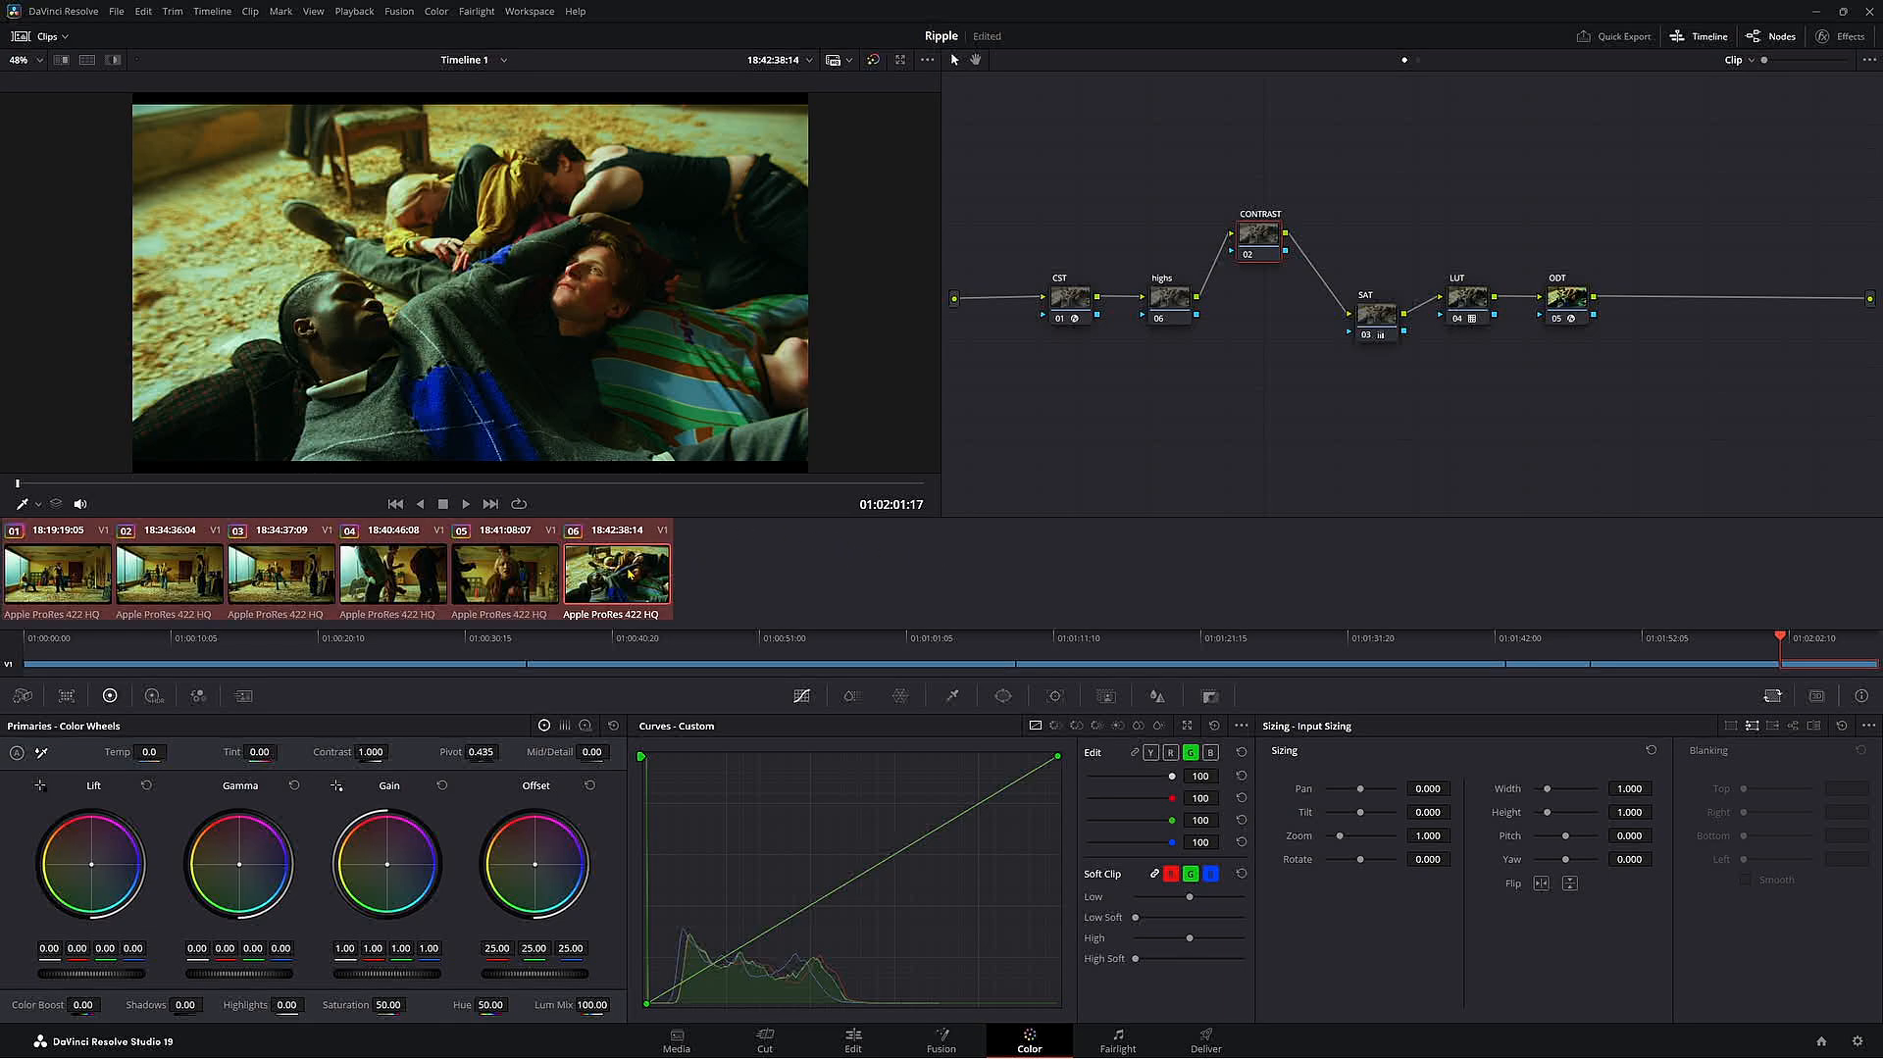
right_click(626, 577)
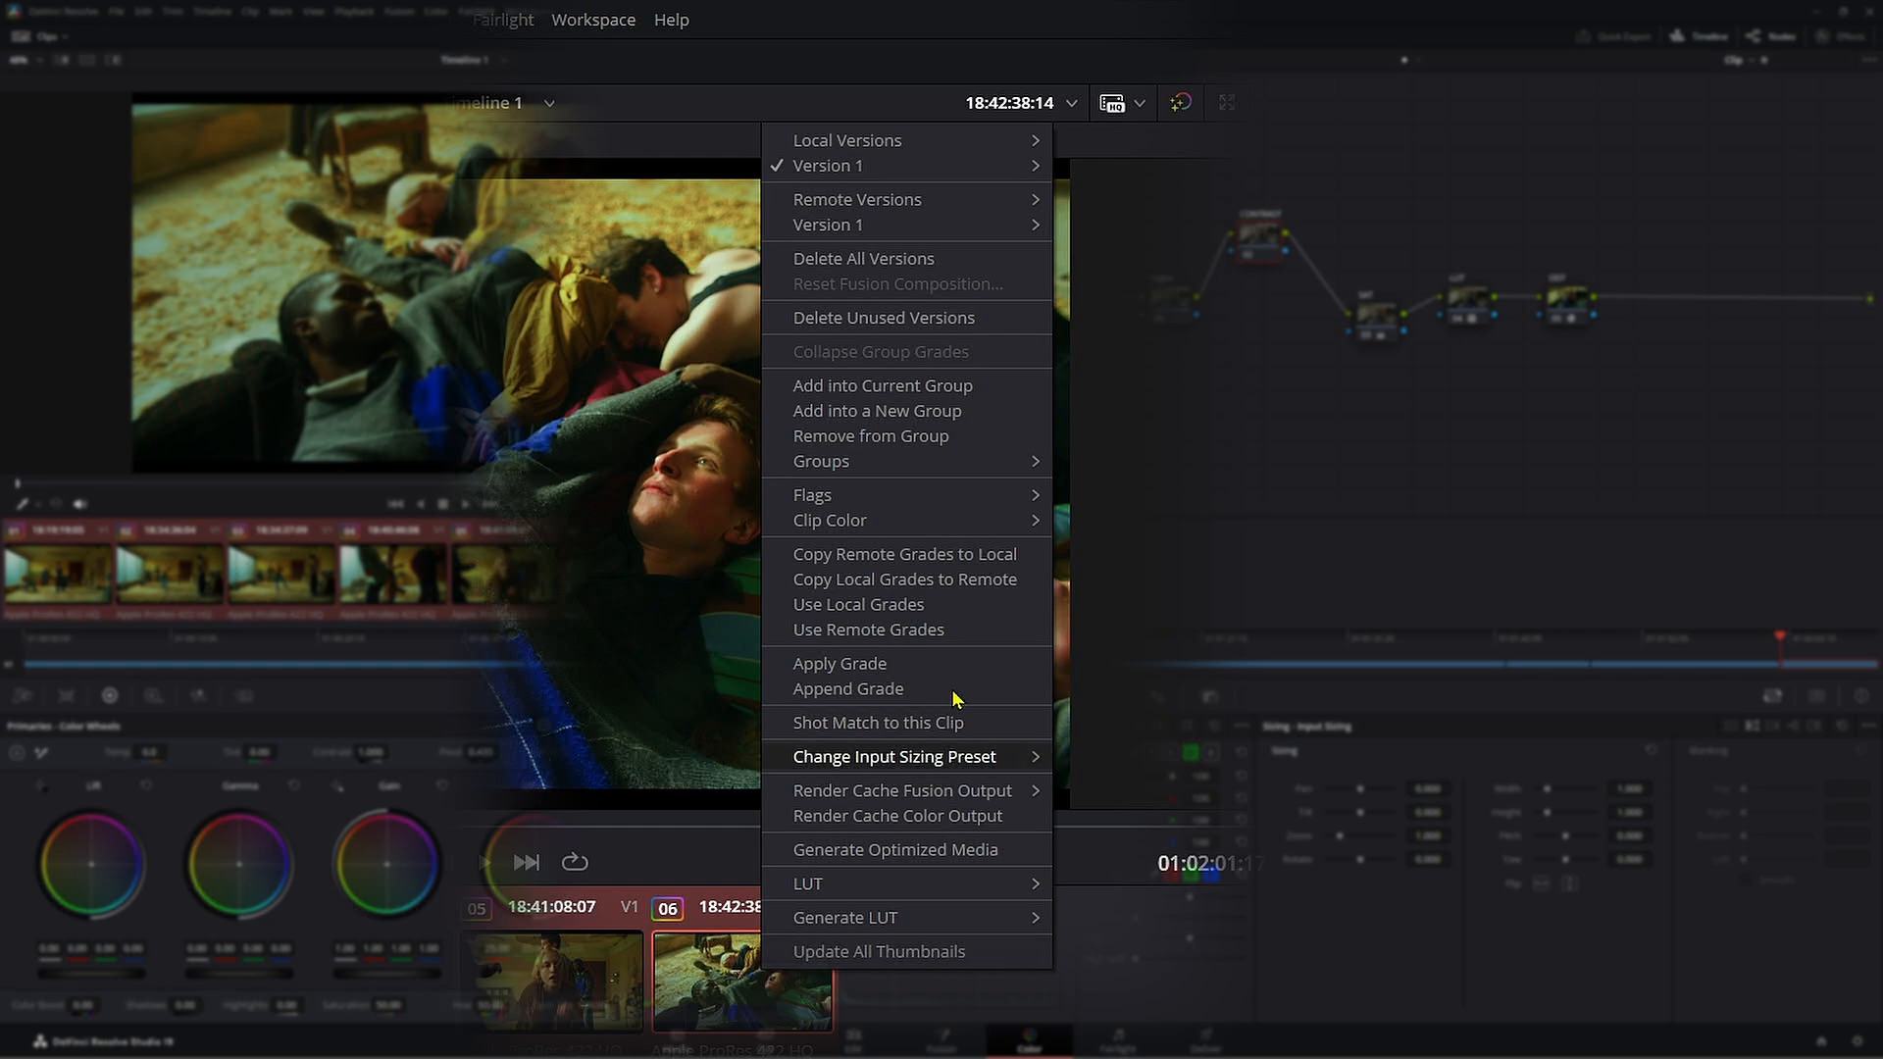
left_click(923, 416)
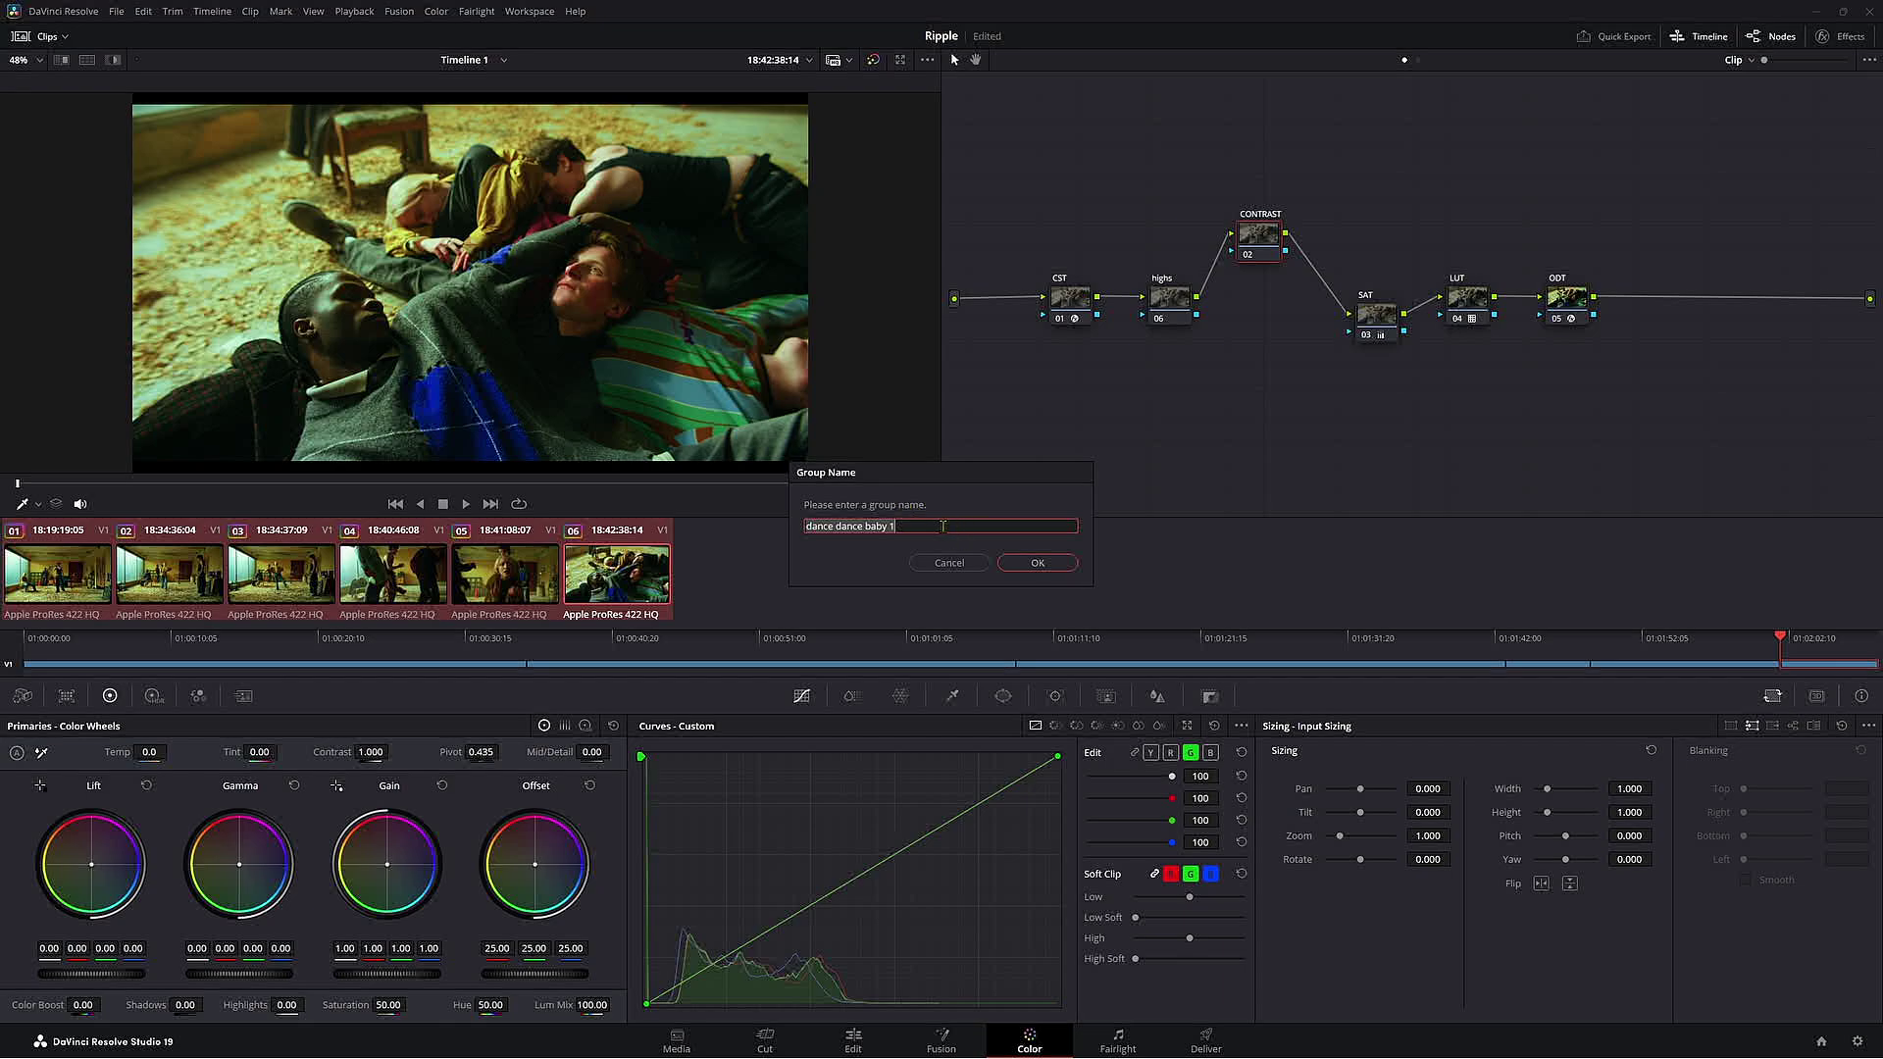
left_click(944, 526)
type("2")
left_click(1038, 563)
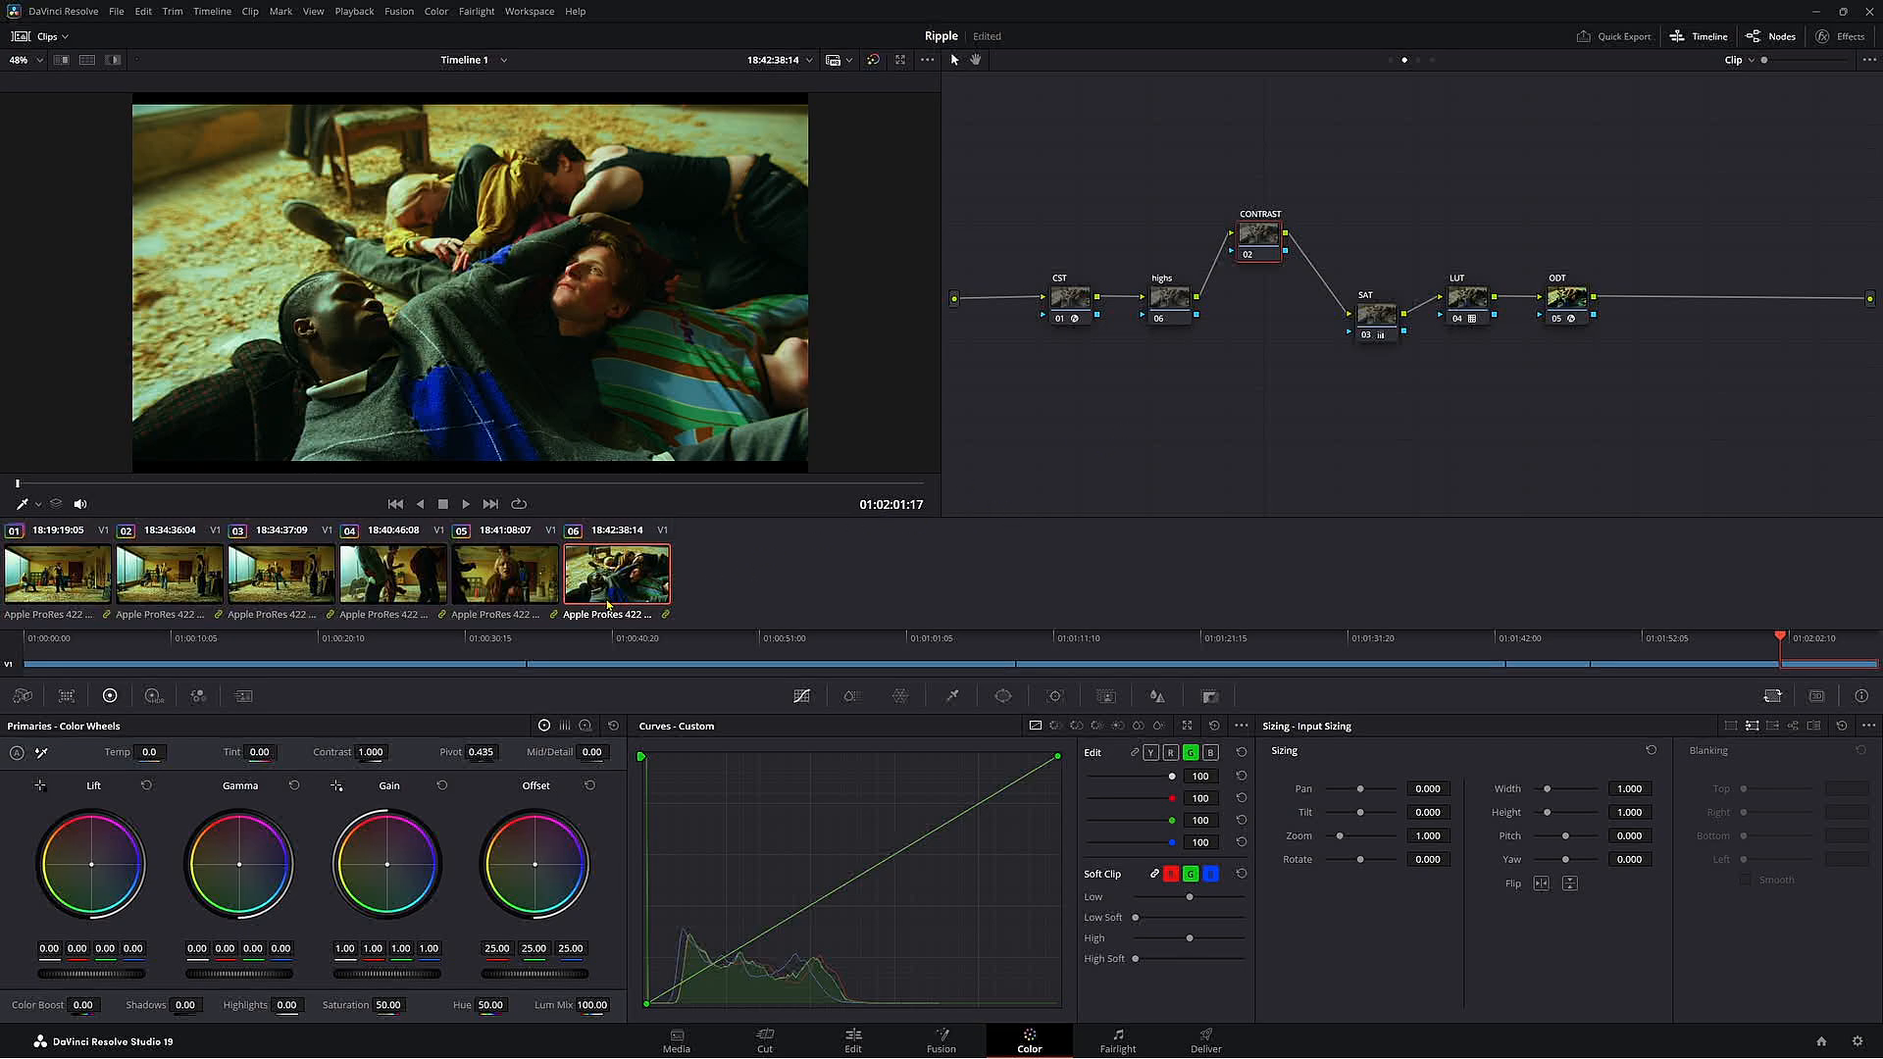
- Set the highs node's Highlights to -87 and ripple the node change to the current group
left_click_drag(1171, 302, 1148, 267)
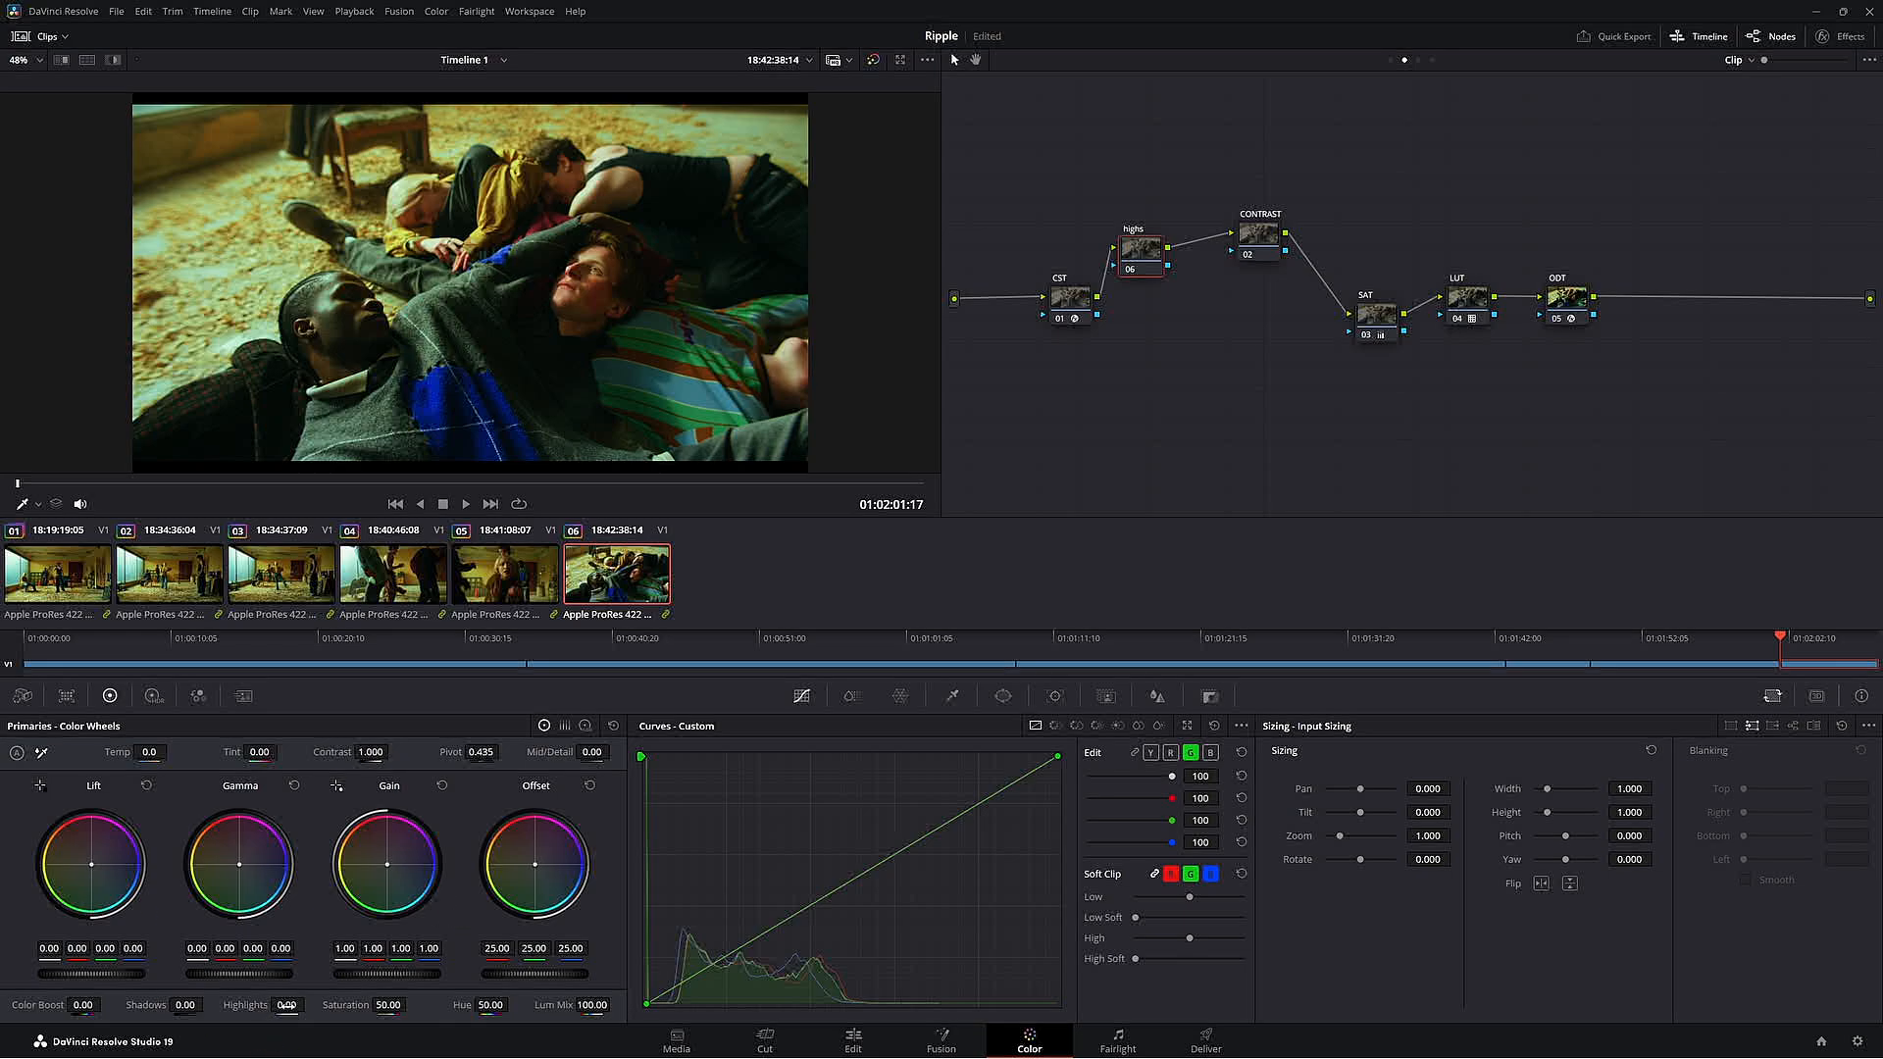
type("-87")
key("Return")
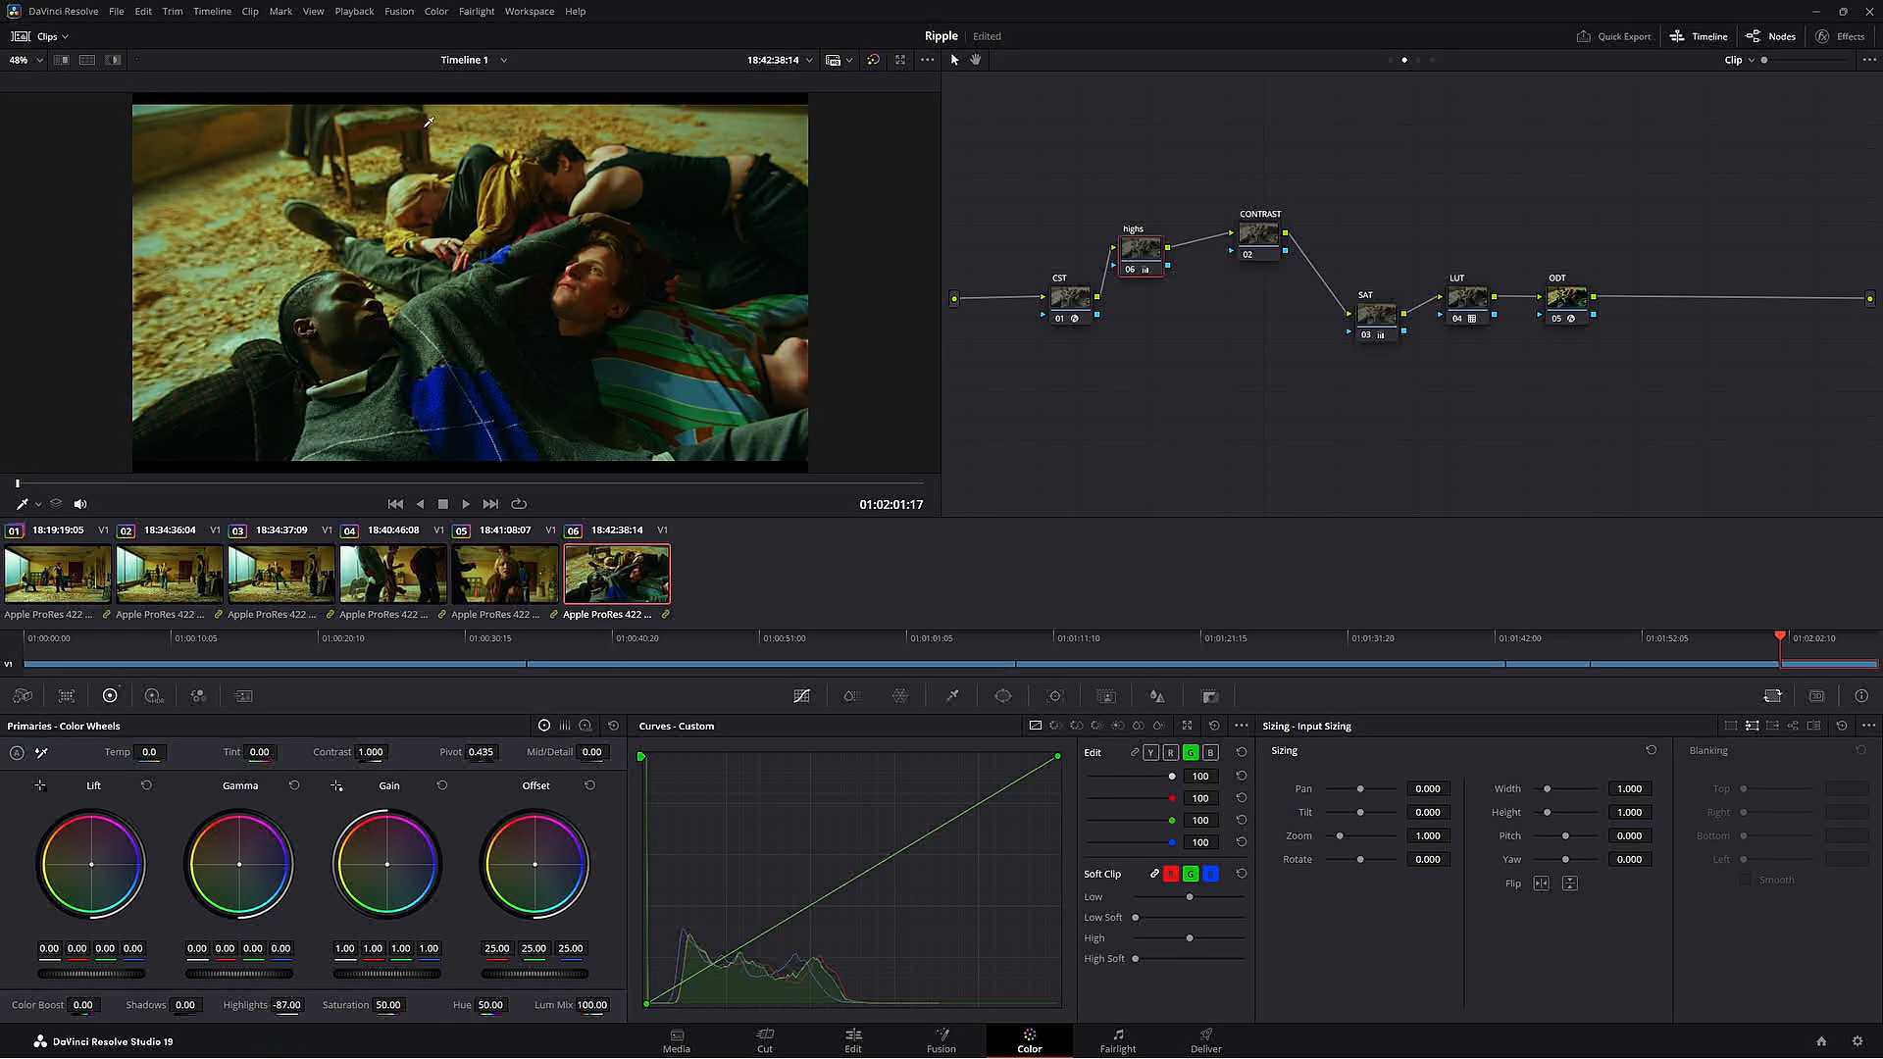
left_click(436, 10)
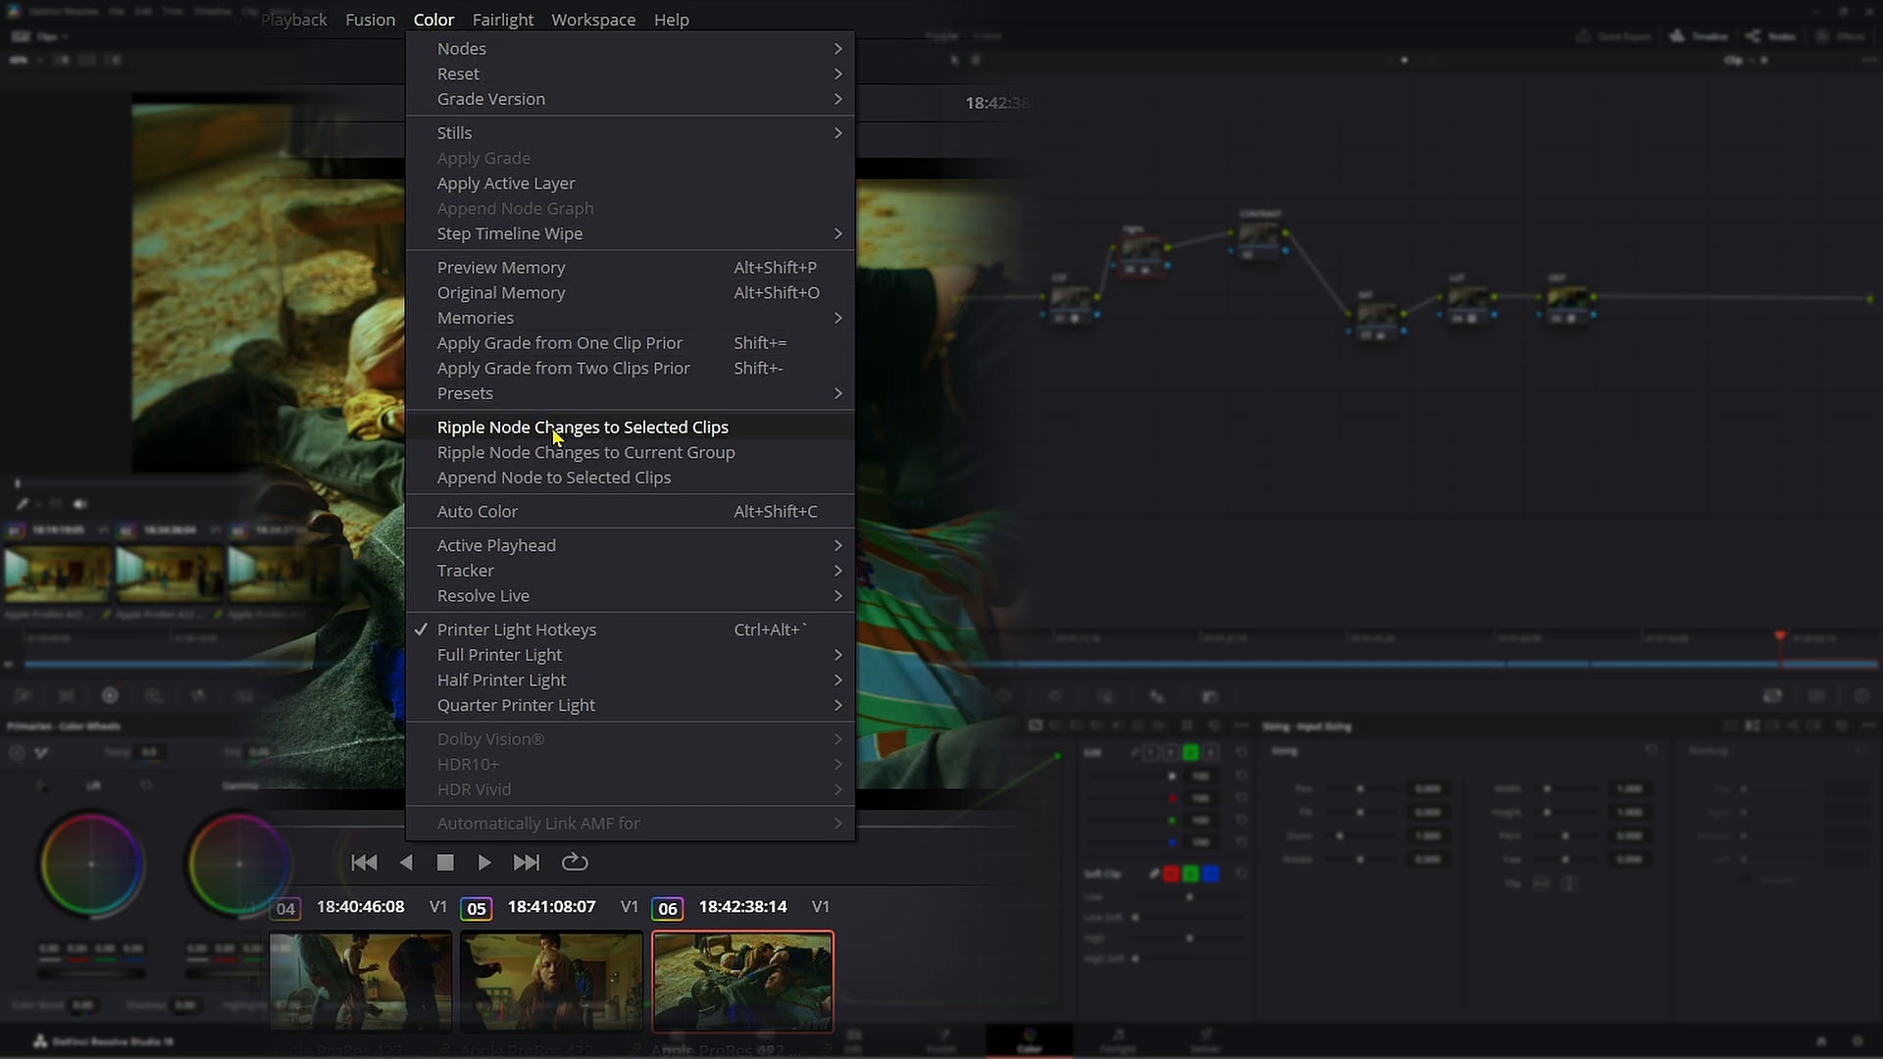
left_click(757, 457)
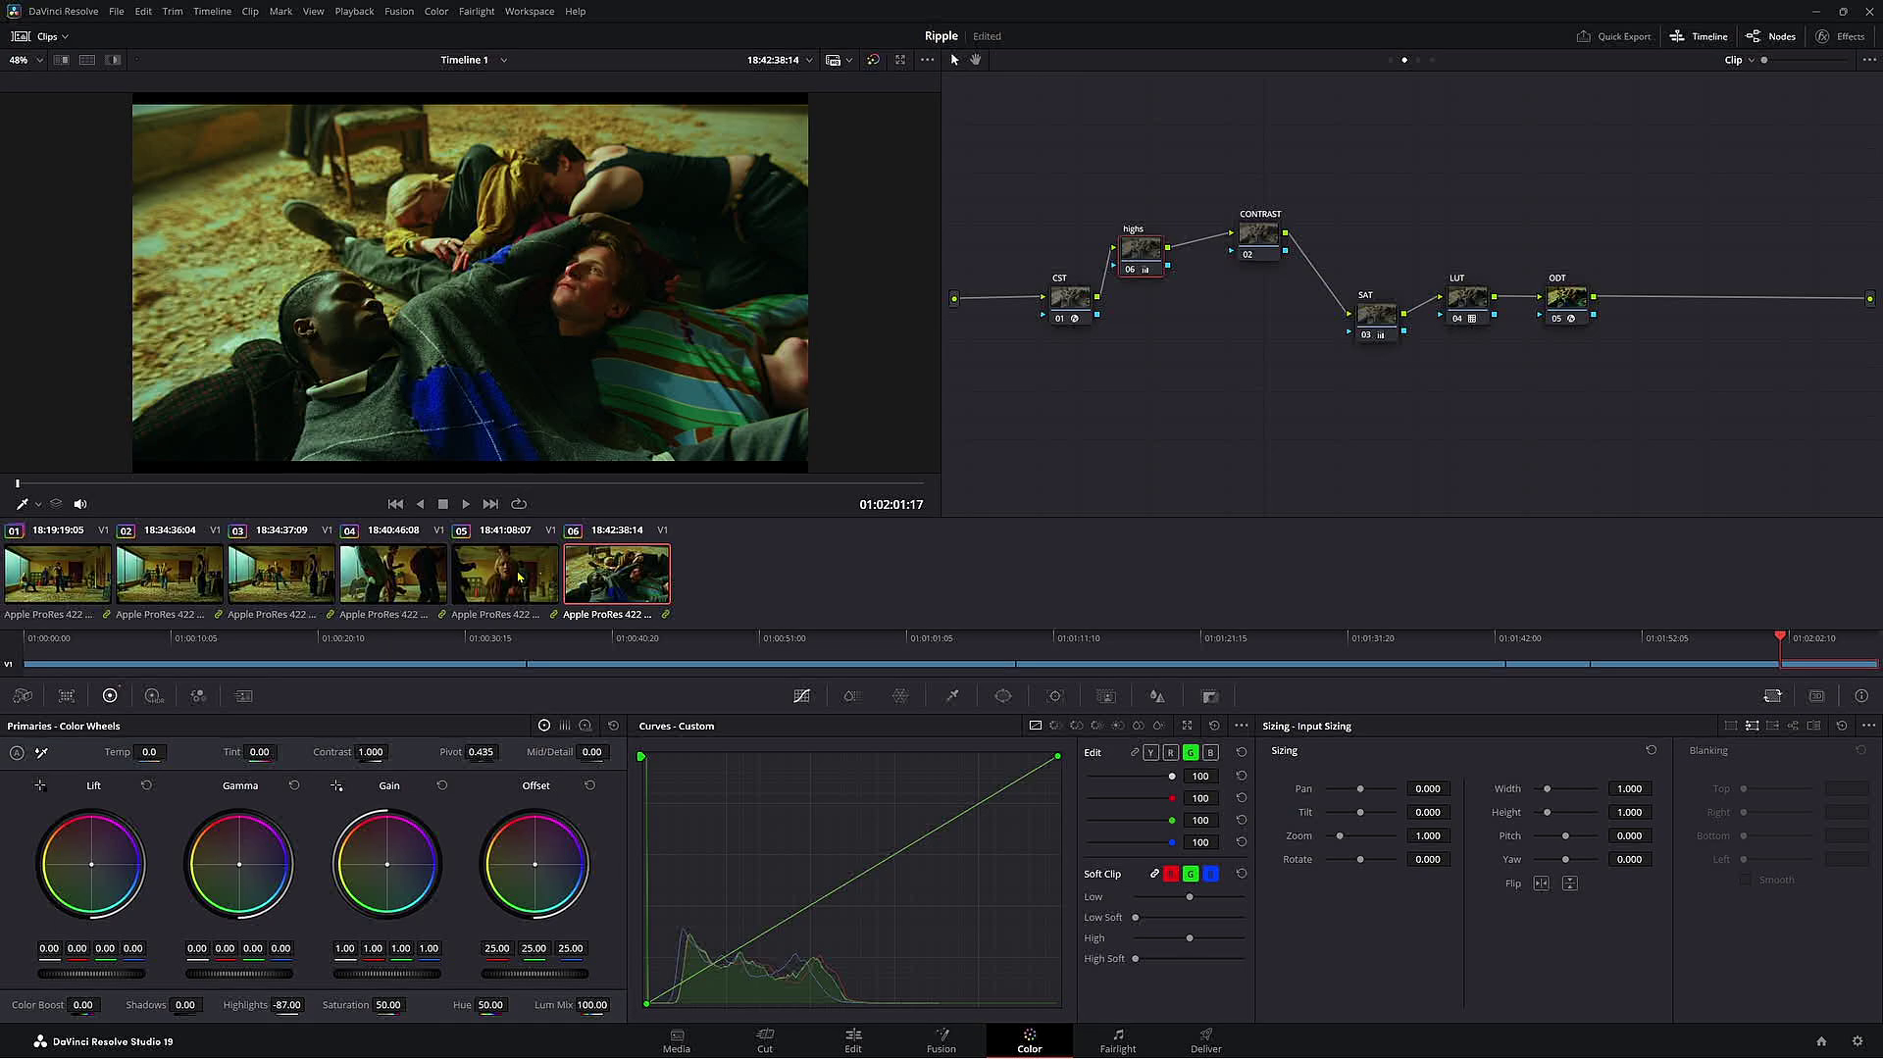
- Check clips 04, 02, 06, 01, 03 and 02 in turn to confirm highlights read -87
left_click(393, 572)
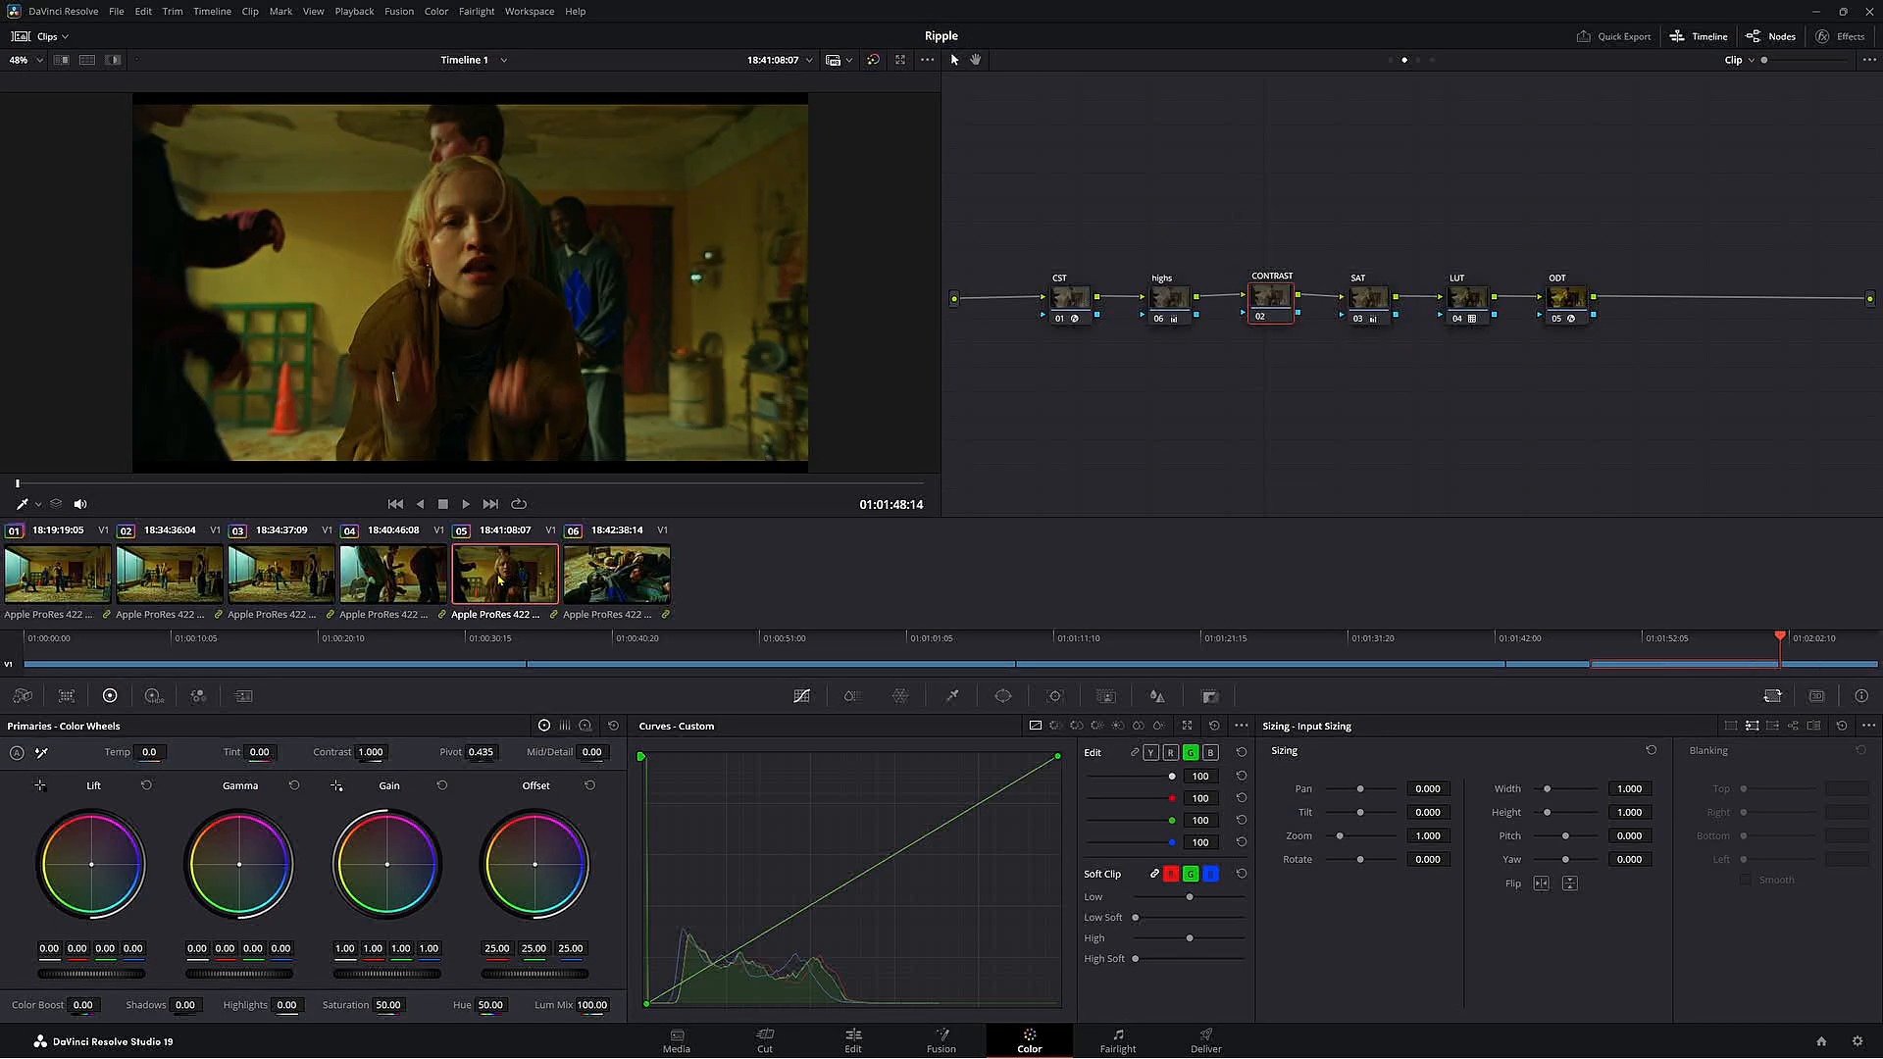
left_click(170, 572)
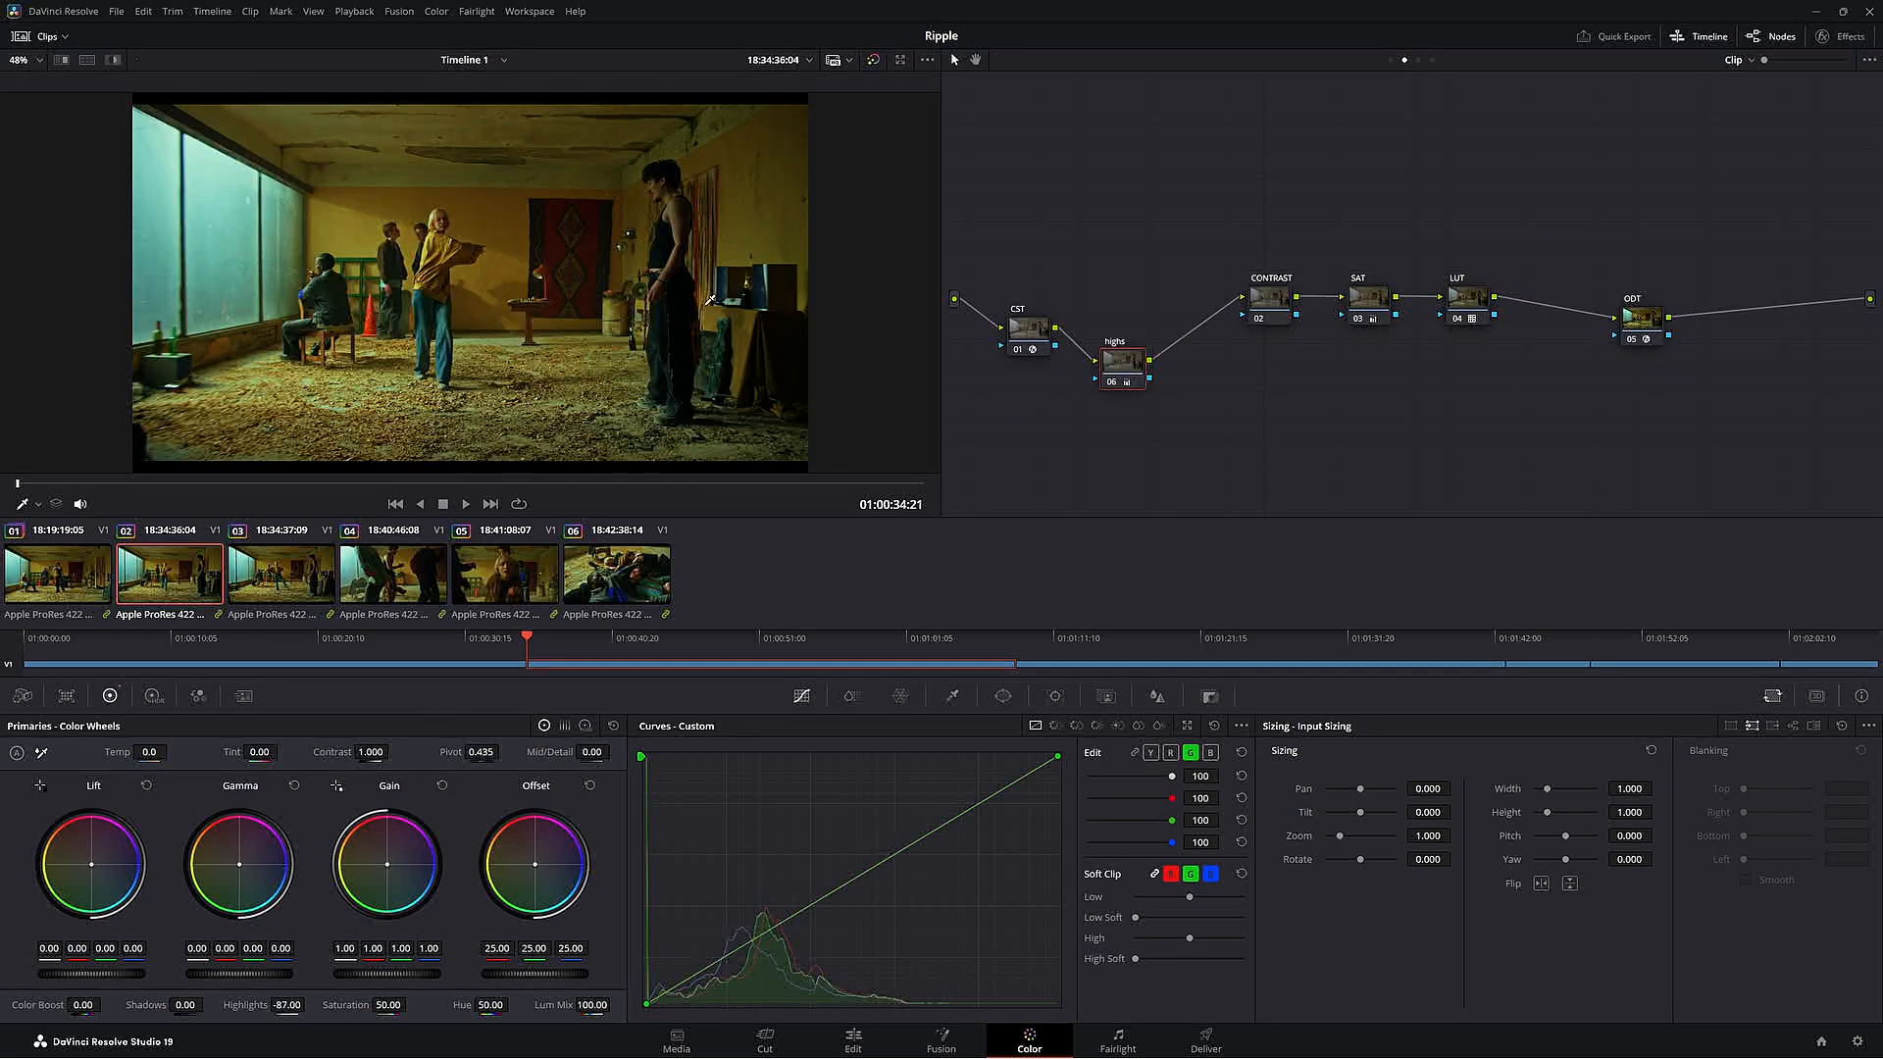
left_click(618, 573)
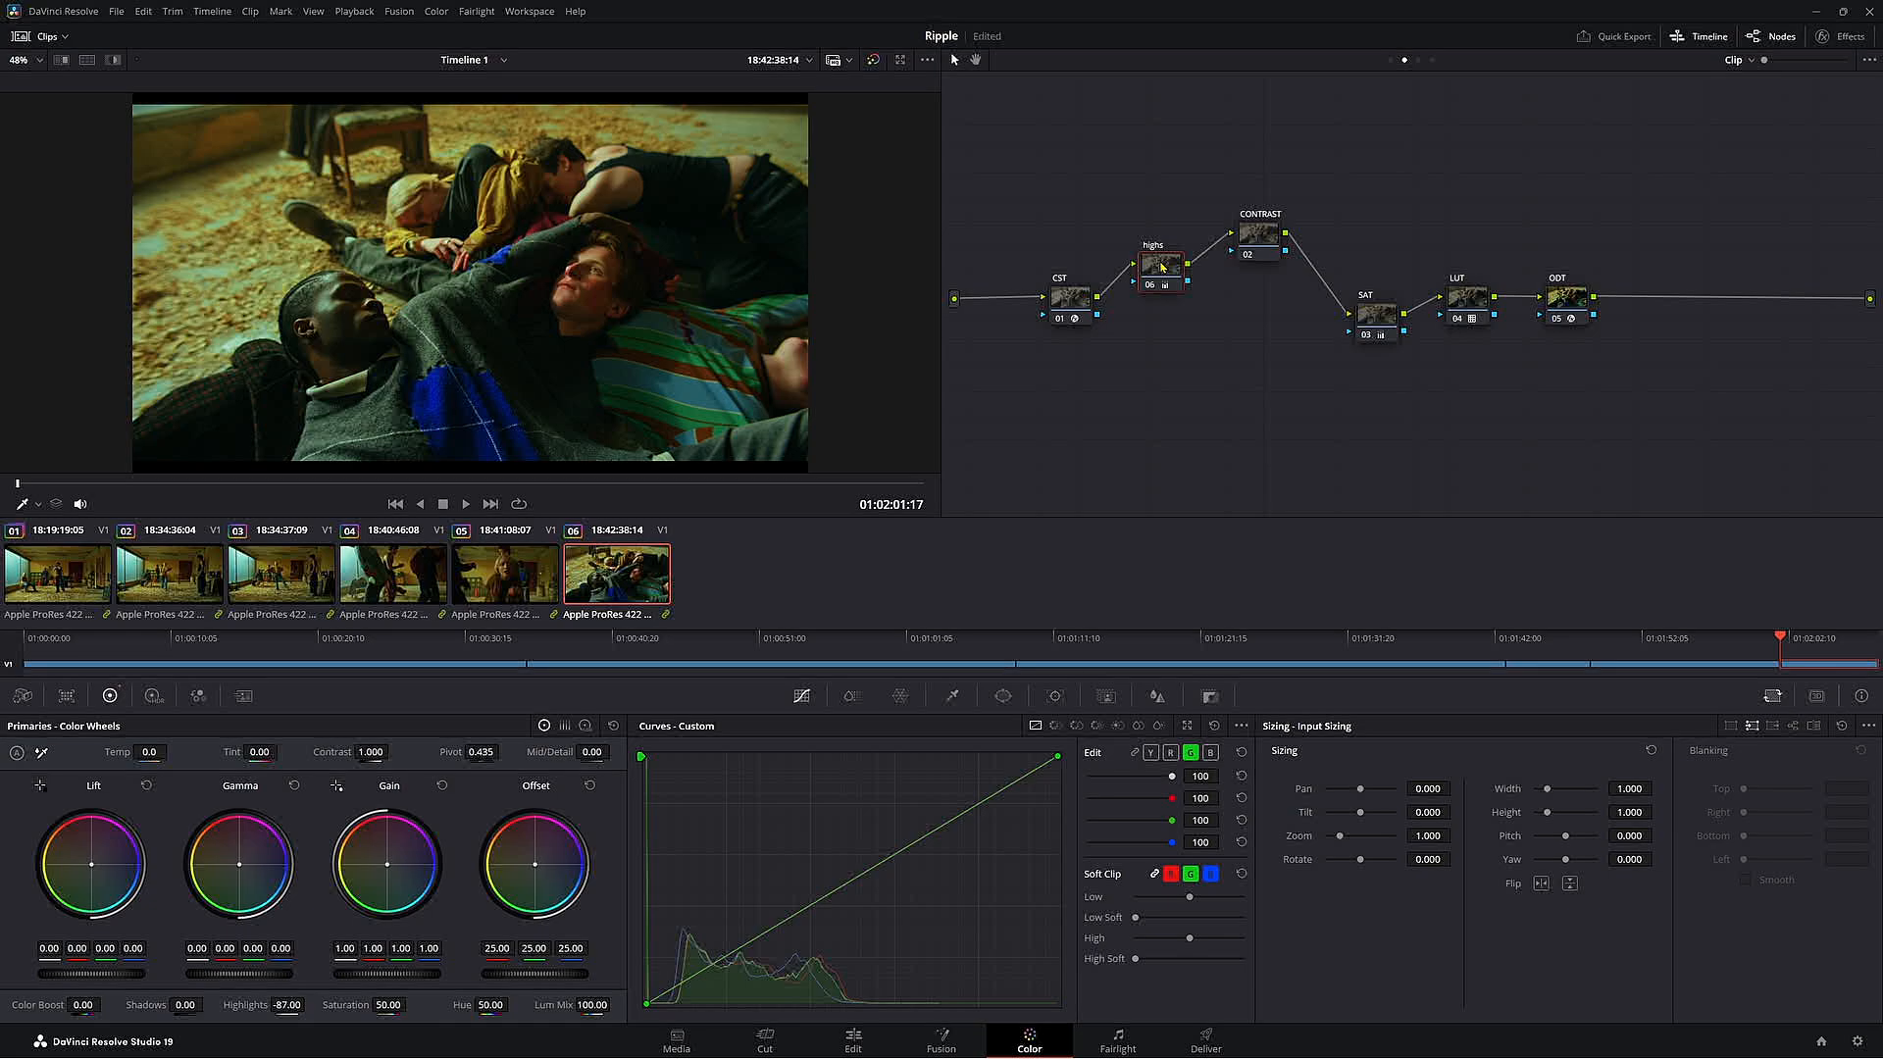
left_click(505, 574)
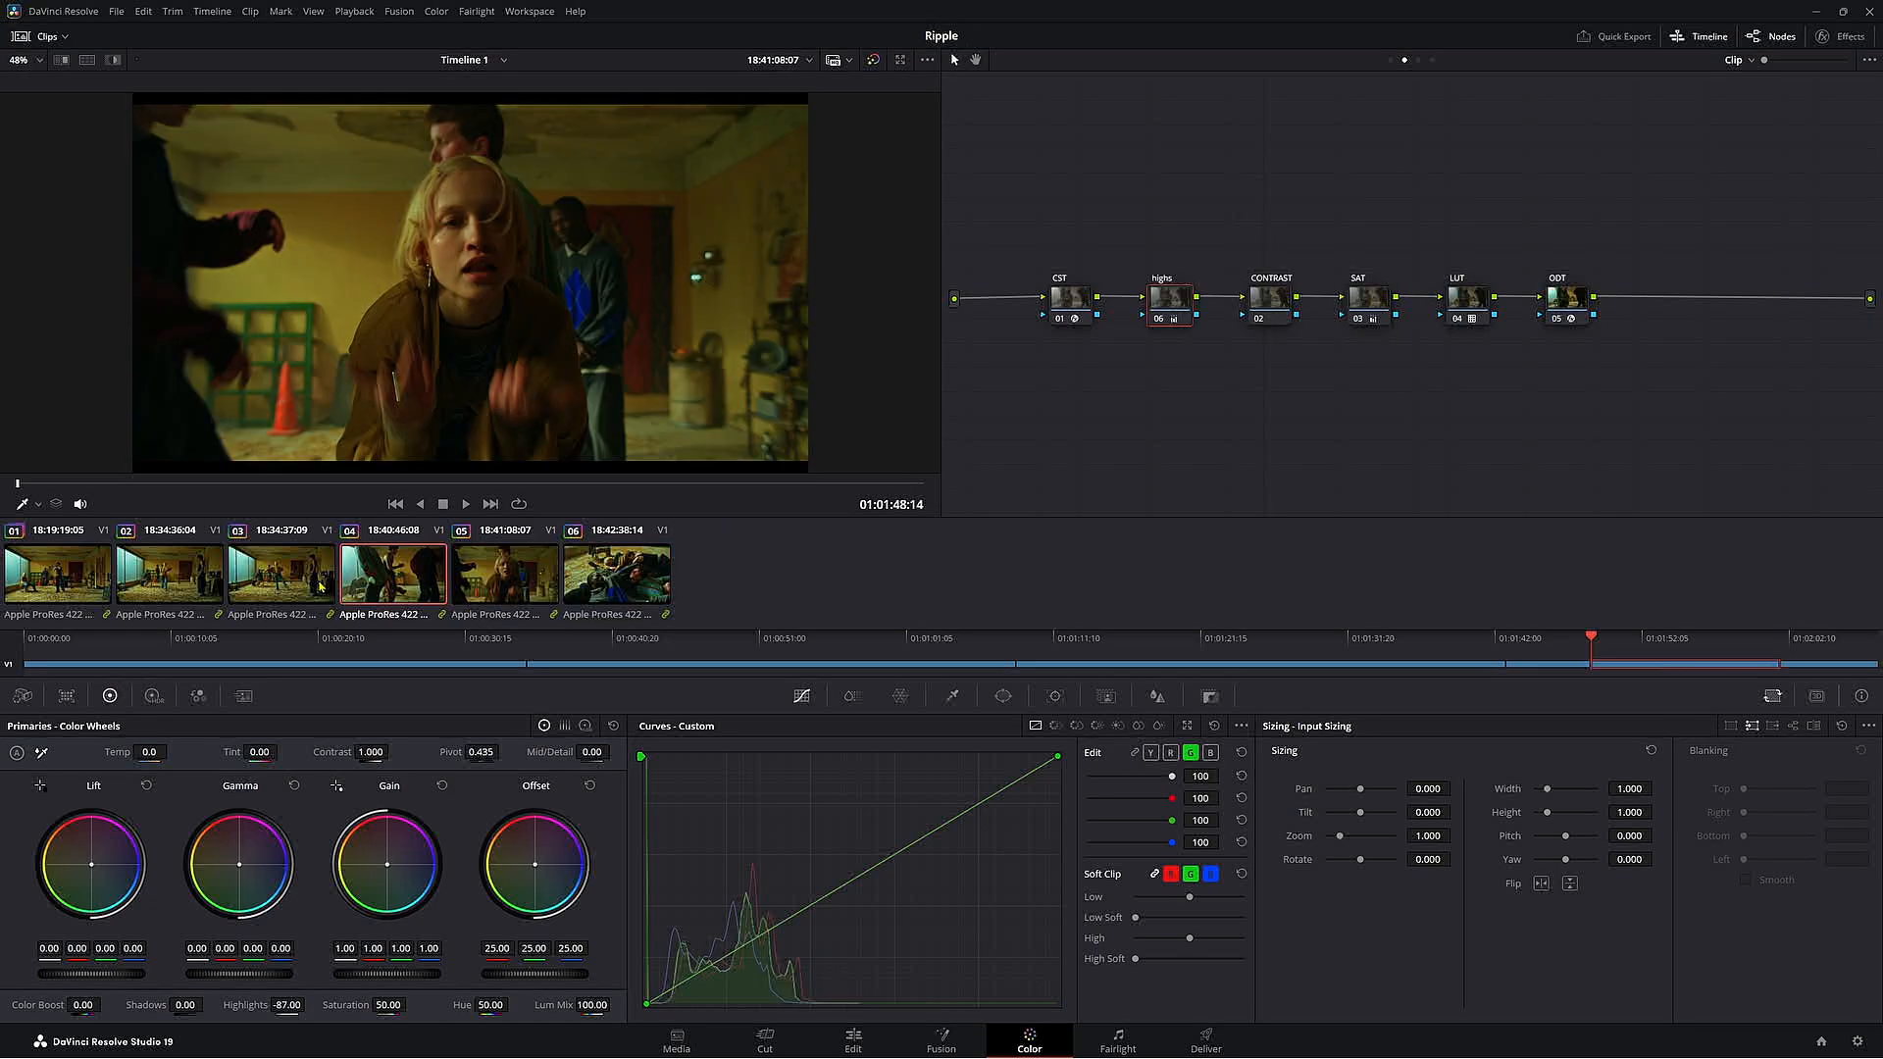
left_click(55, 573)
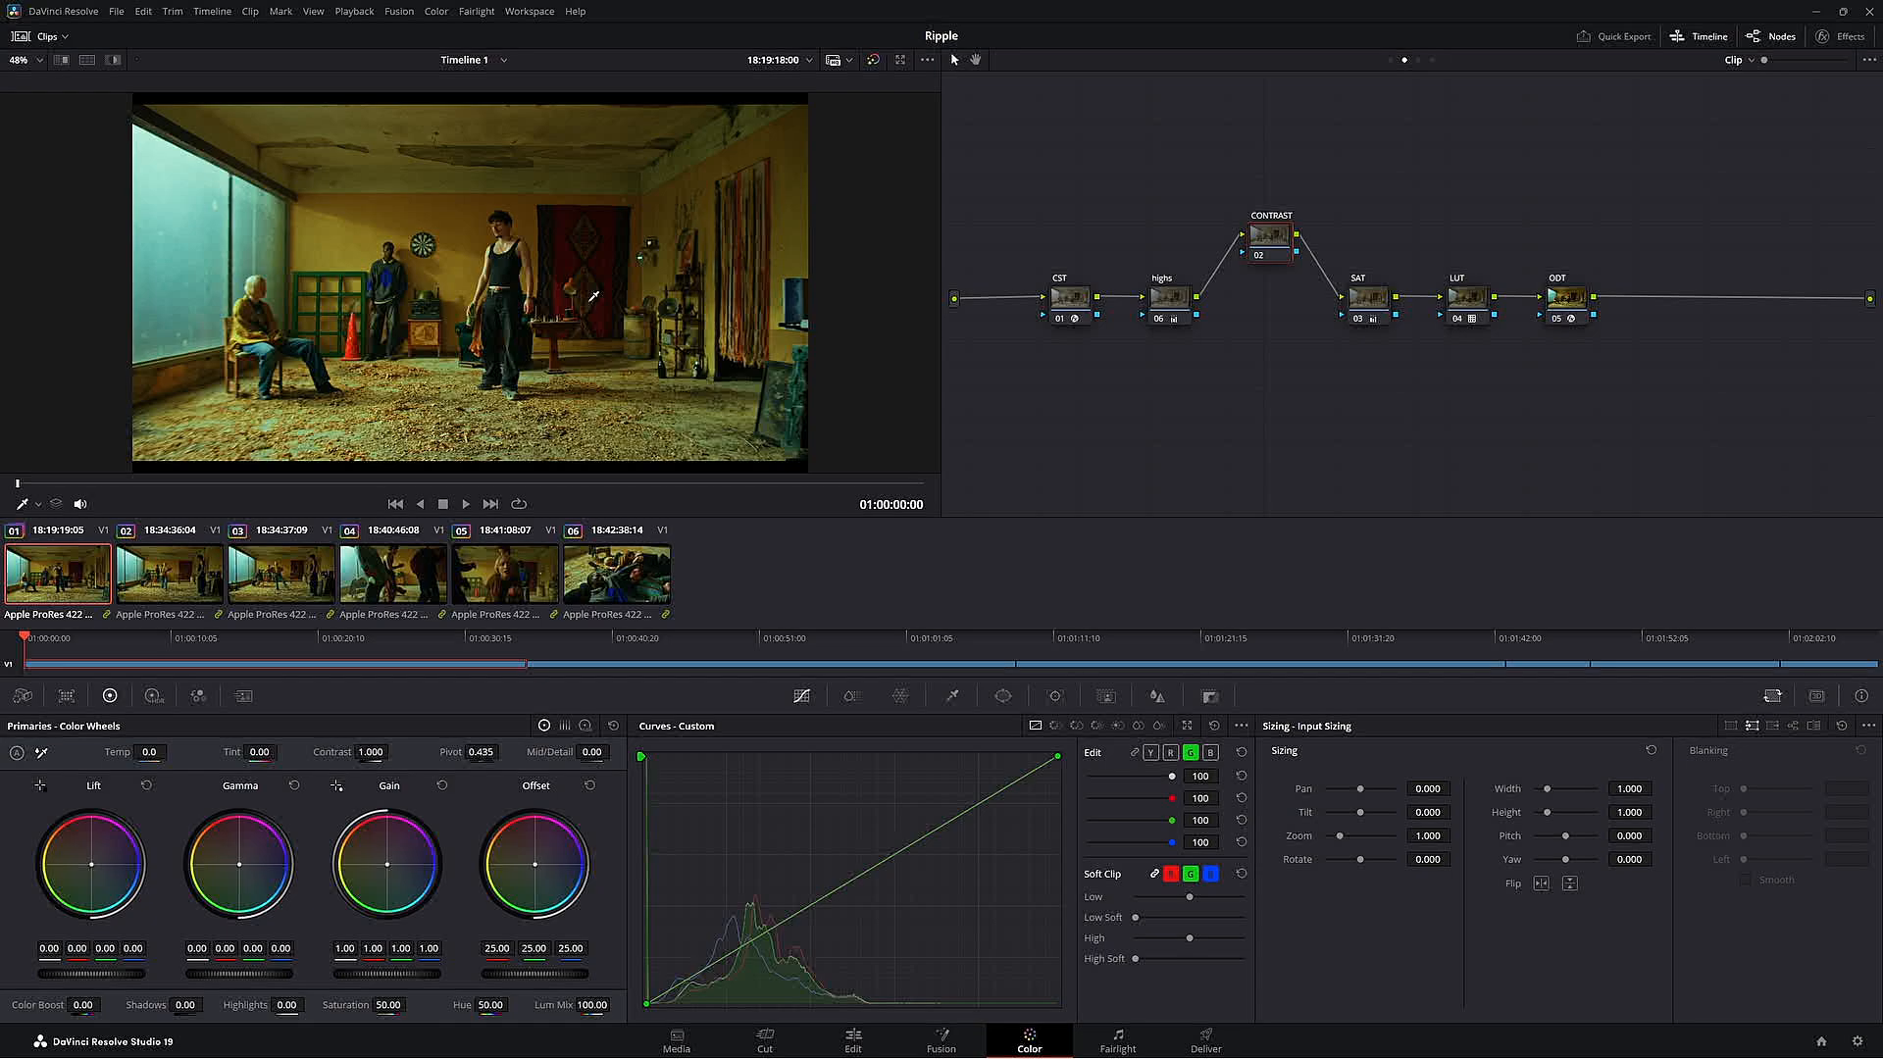
left_click(504, 575)
left_click(281, 574)
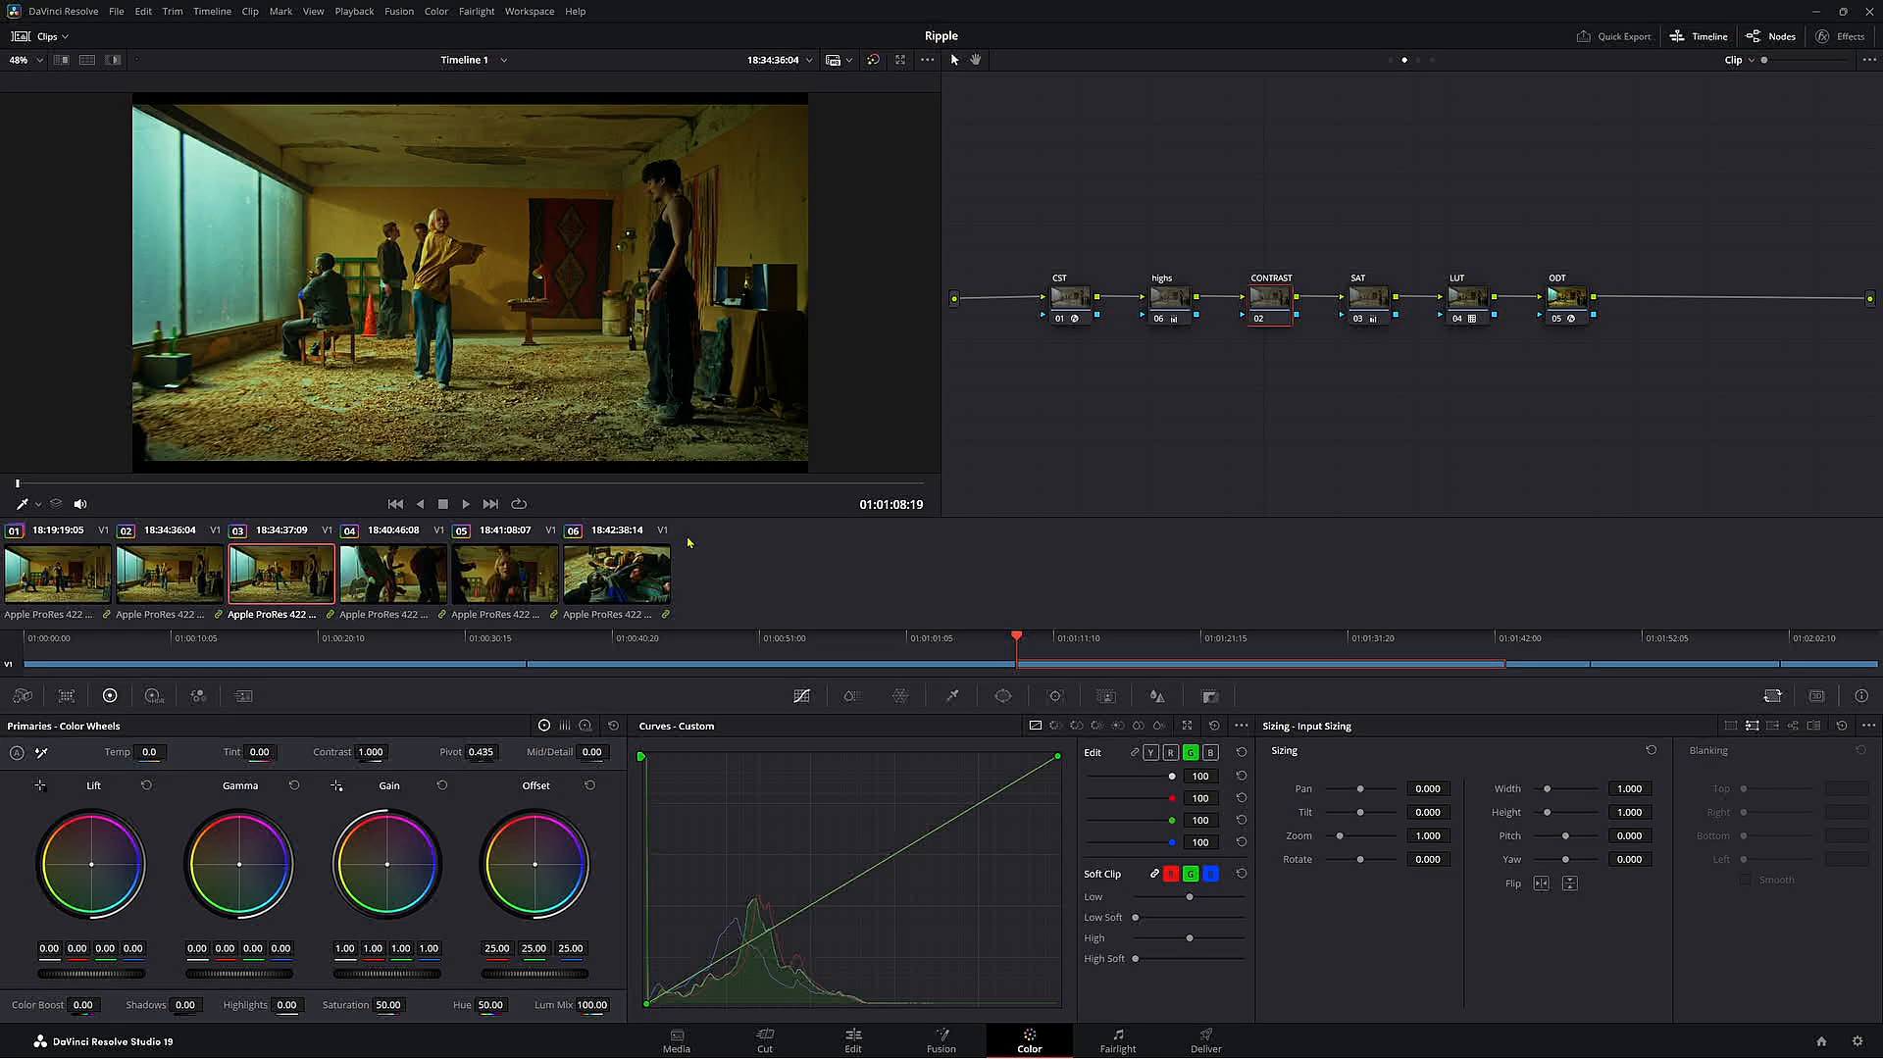
left_click(504, 575)
left_click(392, 575)
left_click(279, 574)
left_click(170, 574)
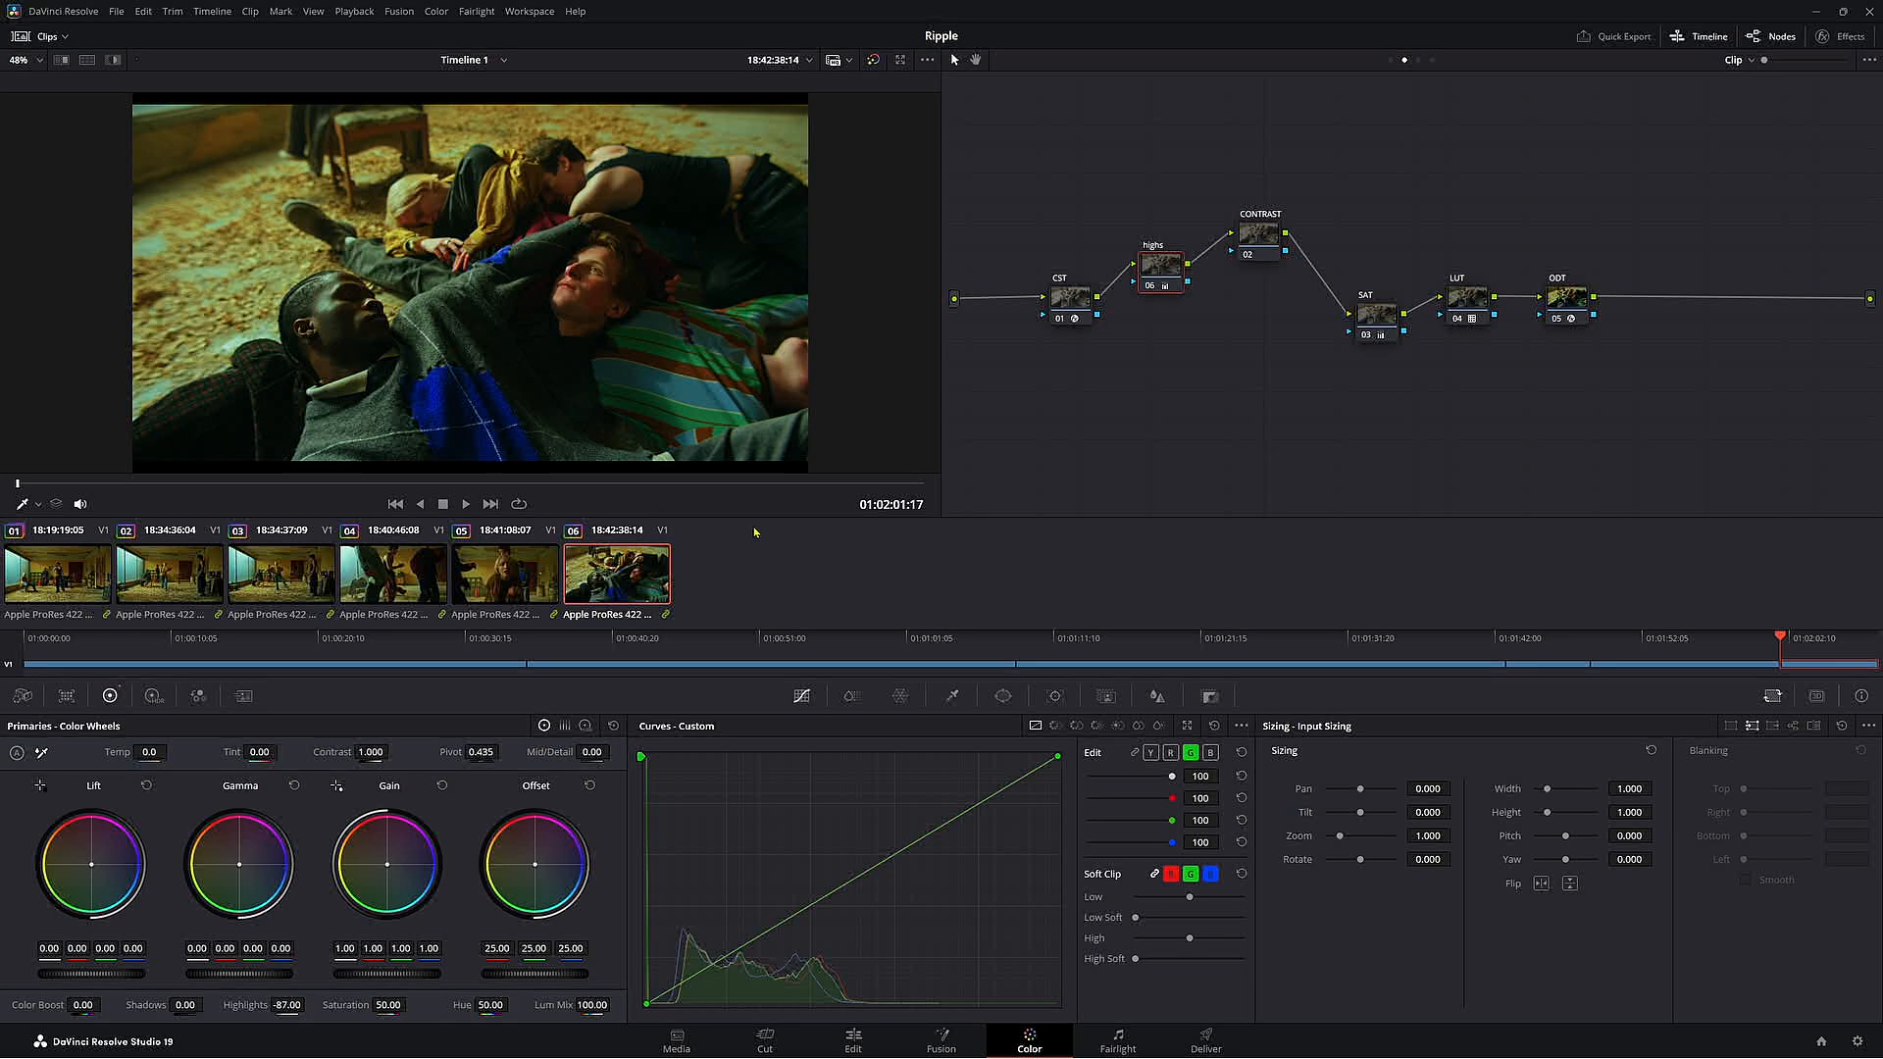
- Raise clip 06's LUT node above the main row in the Node Editor
left_click_drag(1468, 297, 1431, 274)
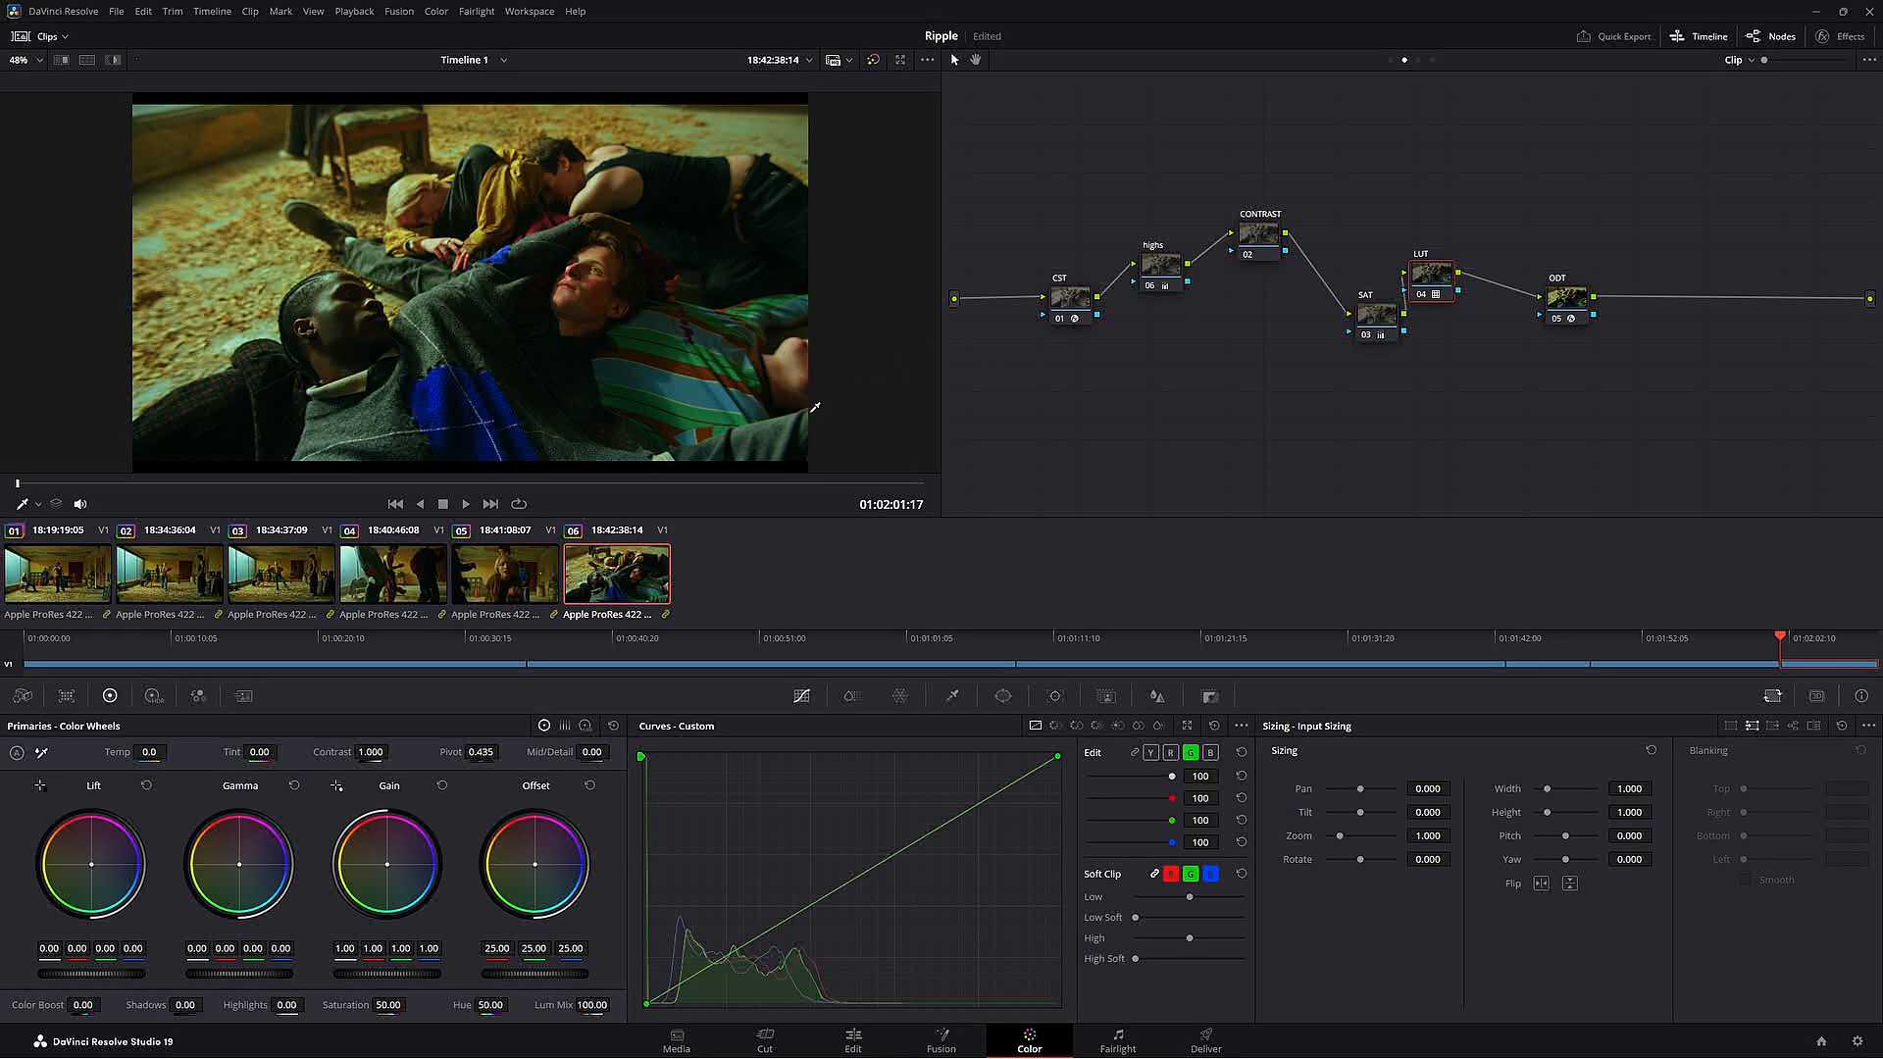
- Review the grades of clips 02 through 06 with thumbnails and arrow keys, ending on clip 01
left_click(169, 573)
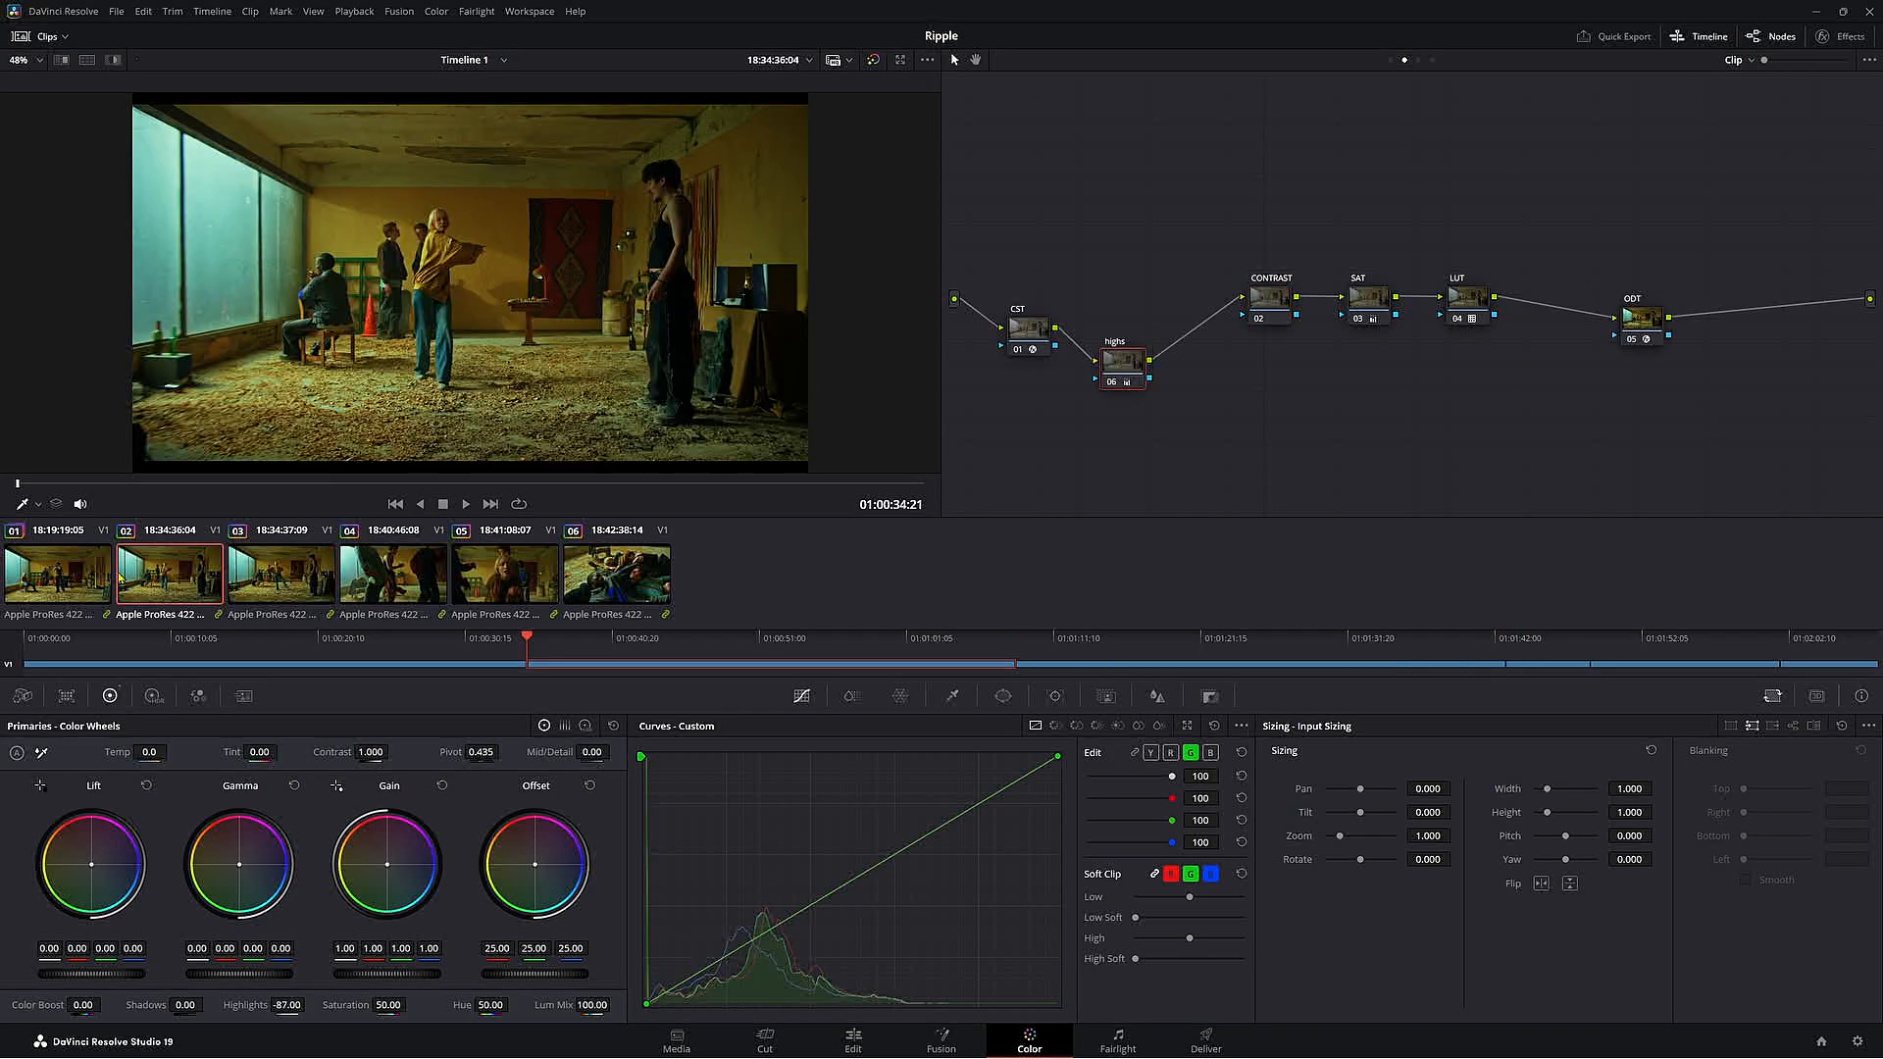
key("Down")
key("Down")
key("Down")
key("Down")
key("Up")
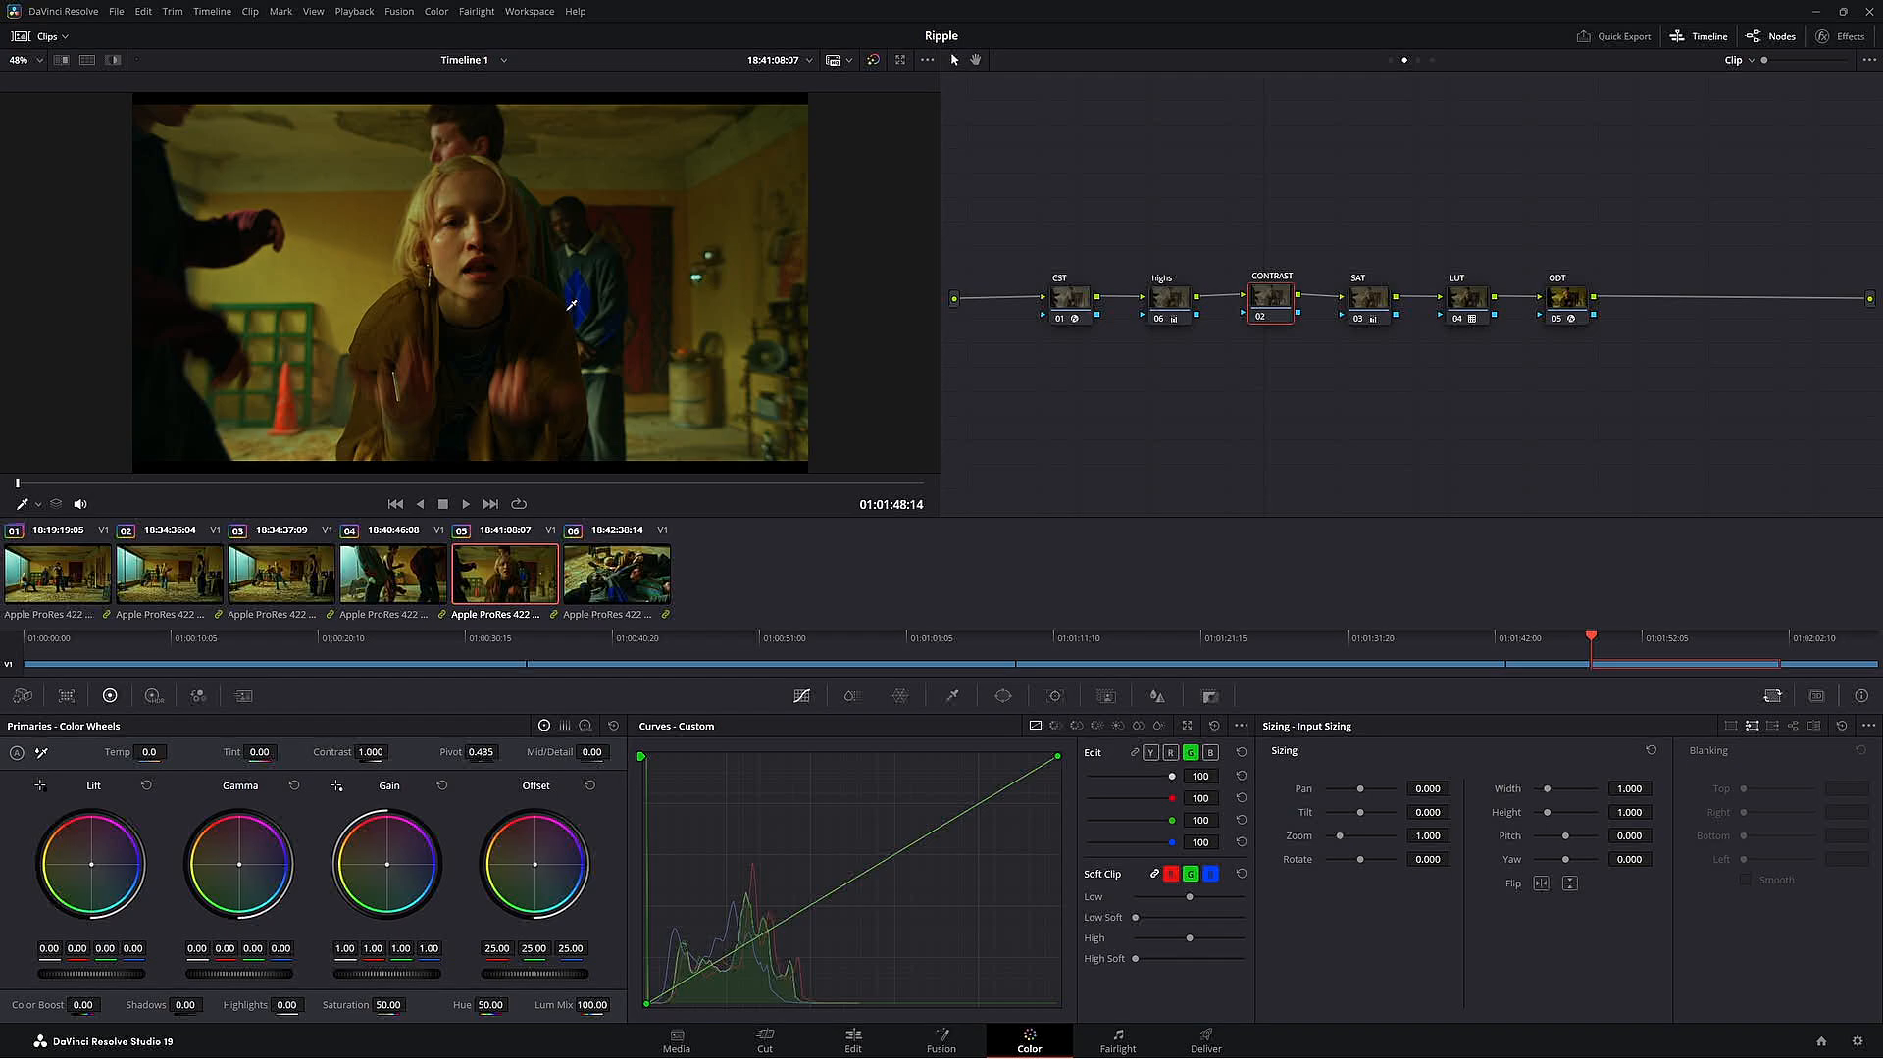
key("Up")
key("Up")
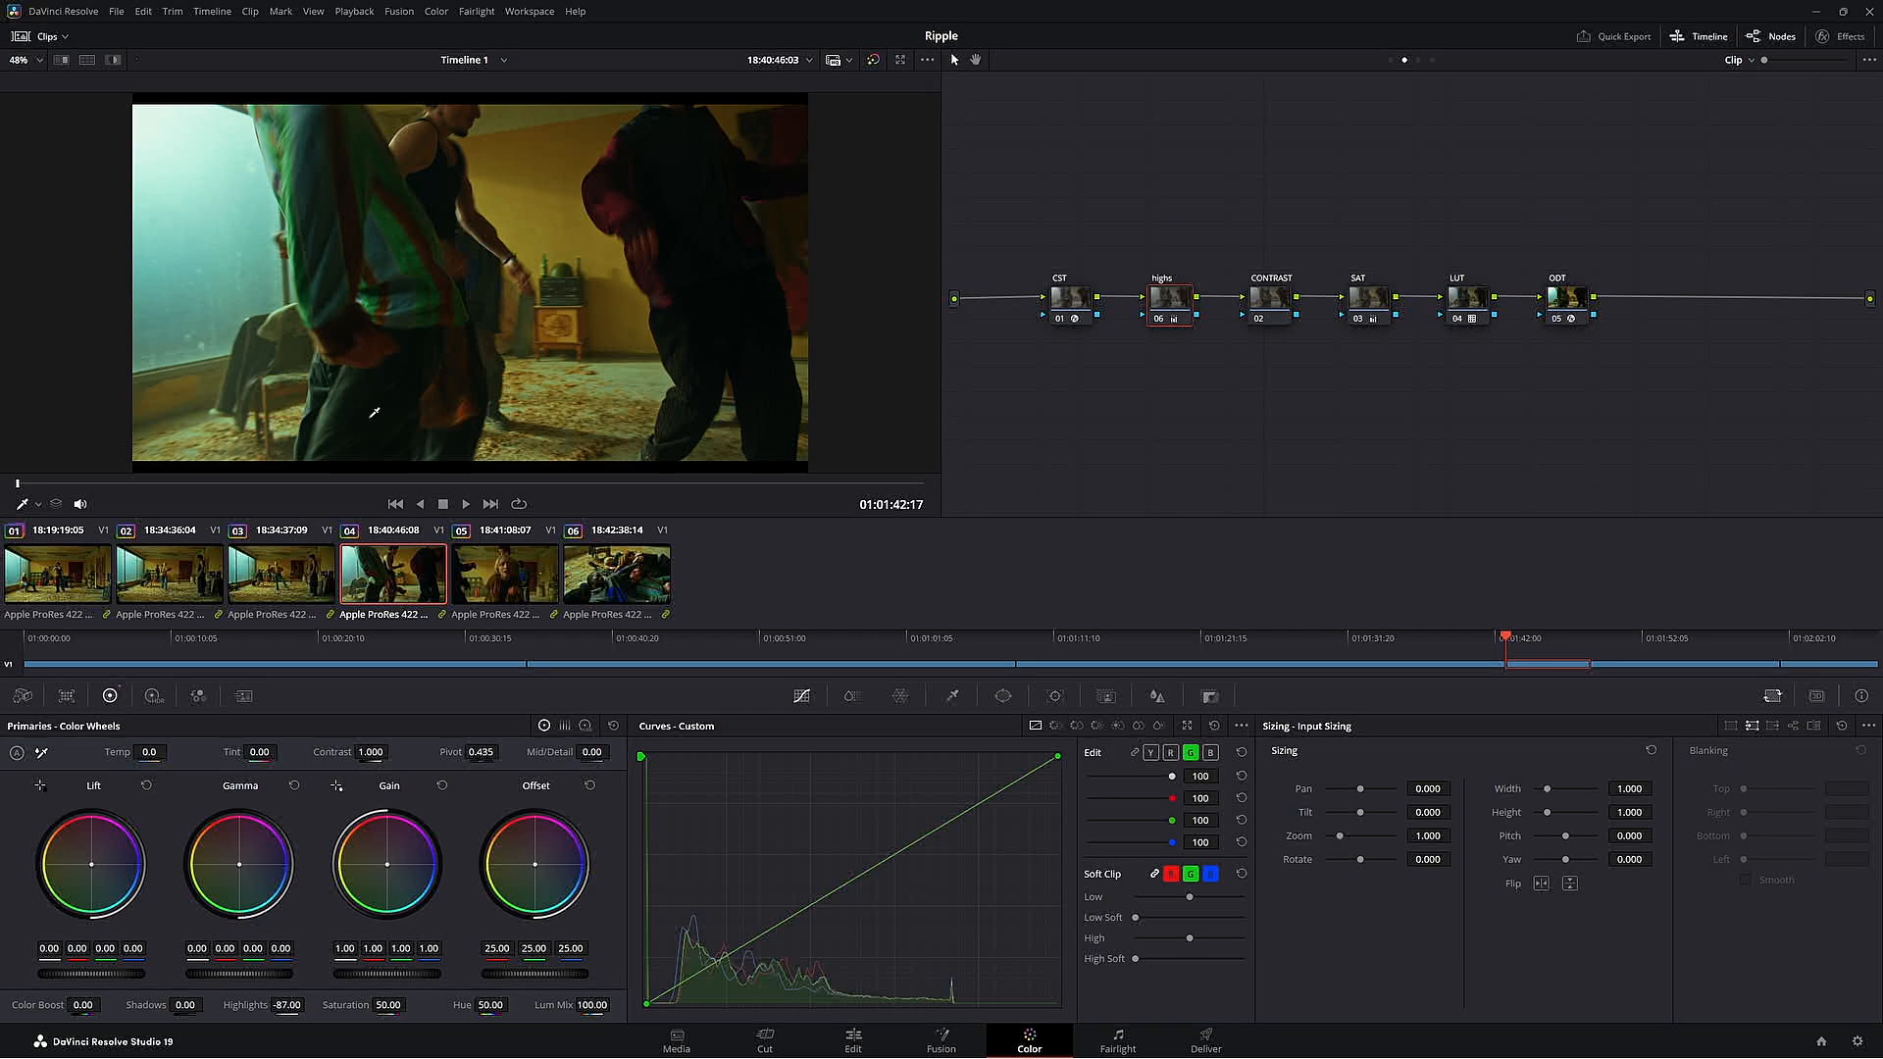
left_click(504, 566)
left_click(279, 572)
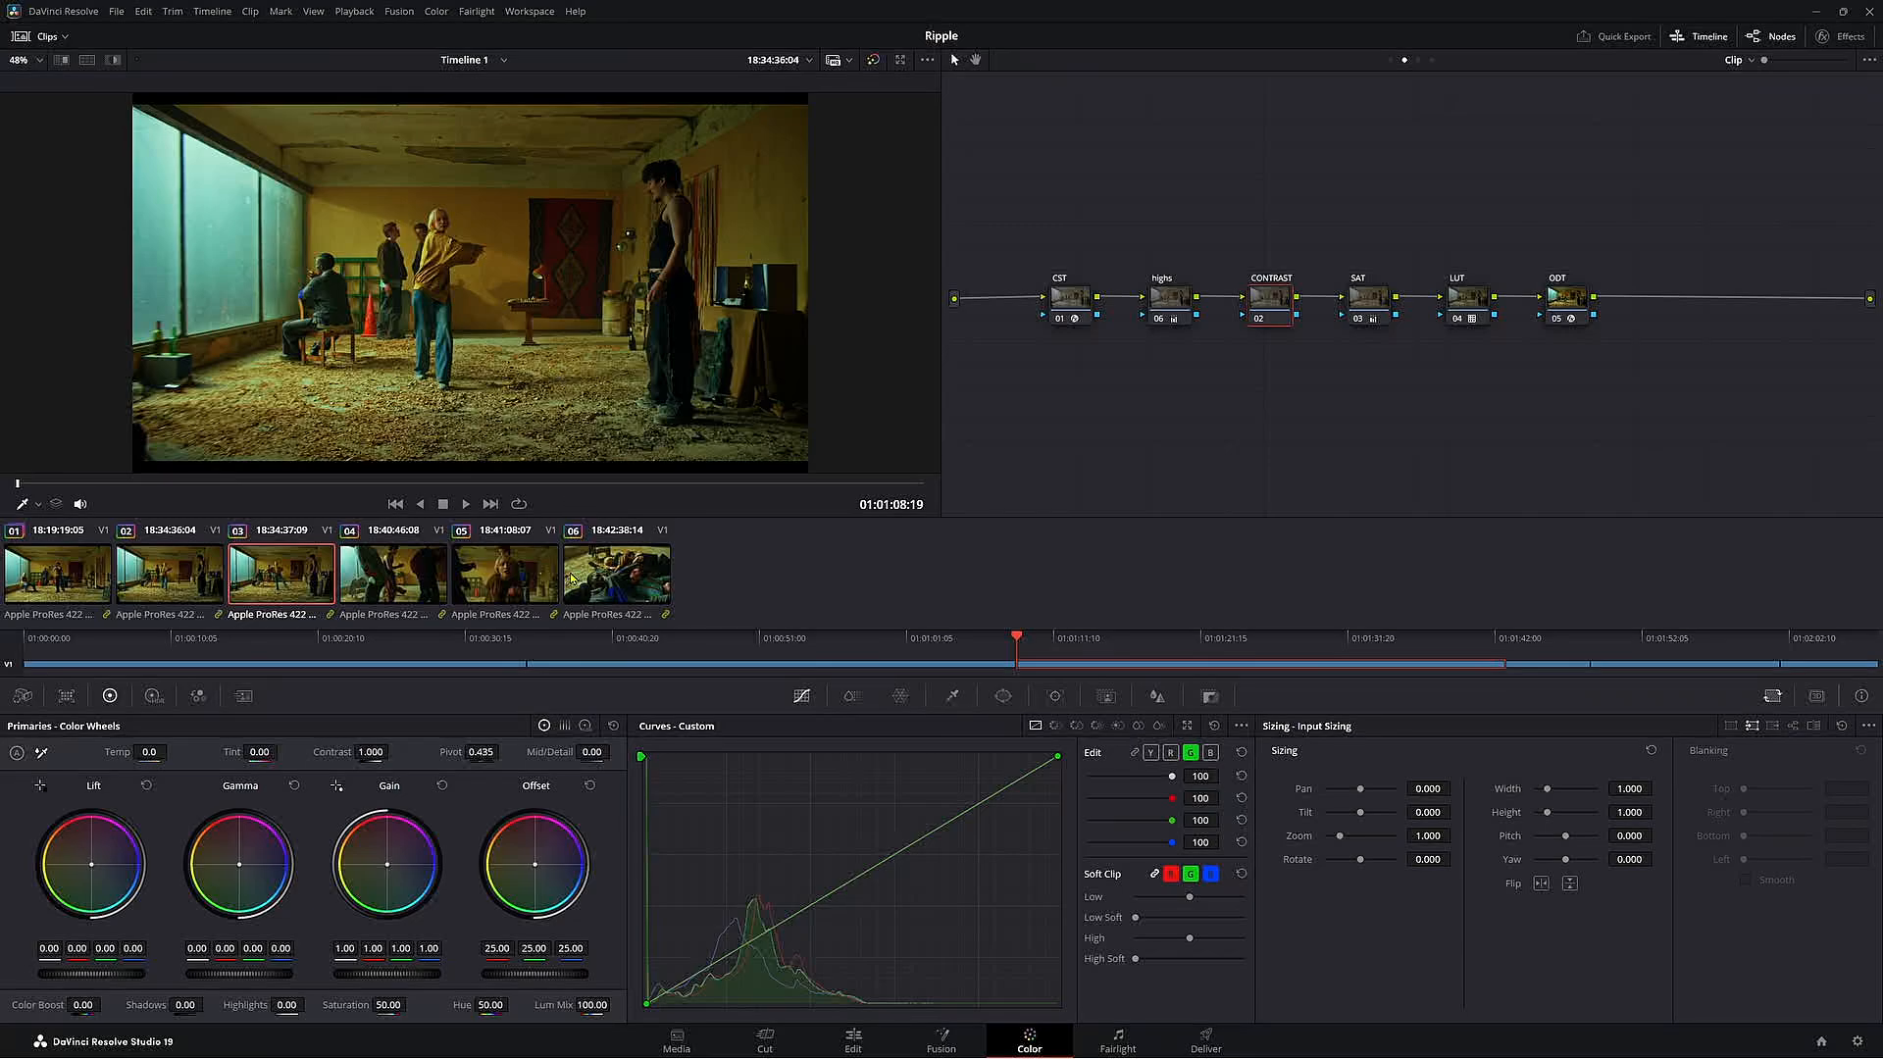
key("Down")
key("Down")
key("Up")
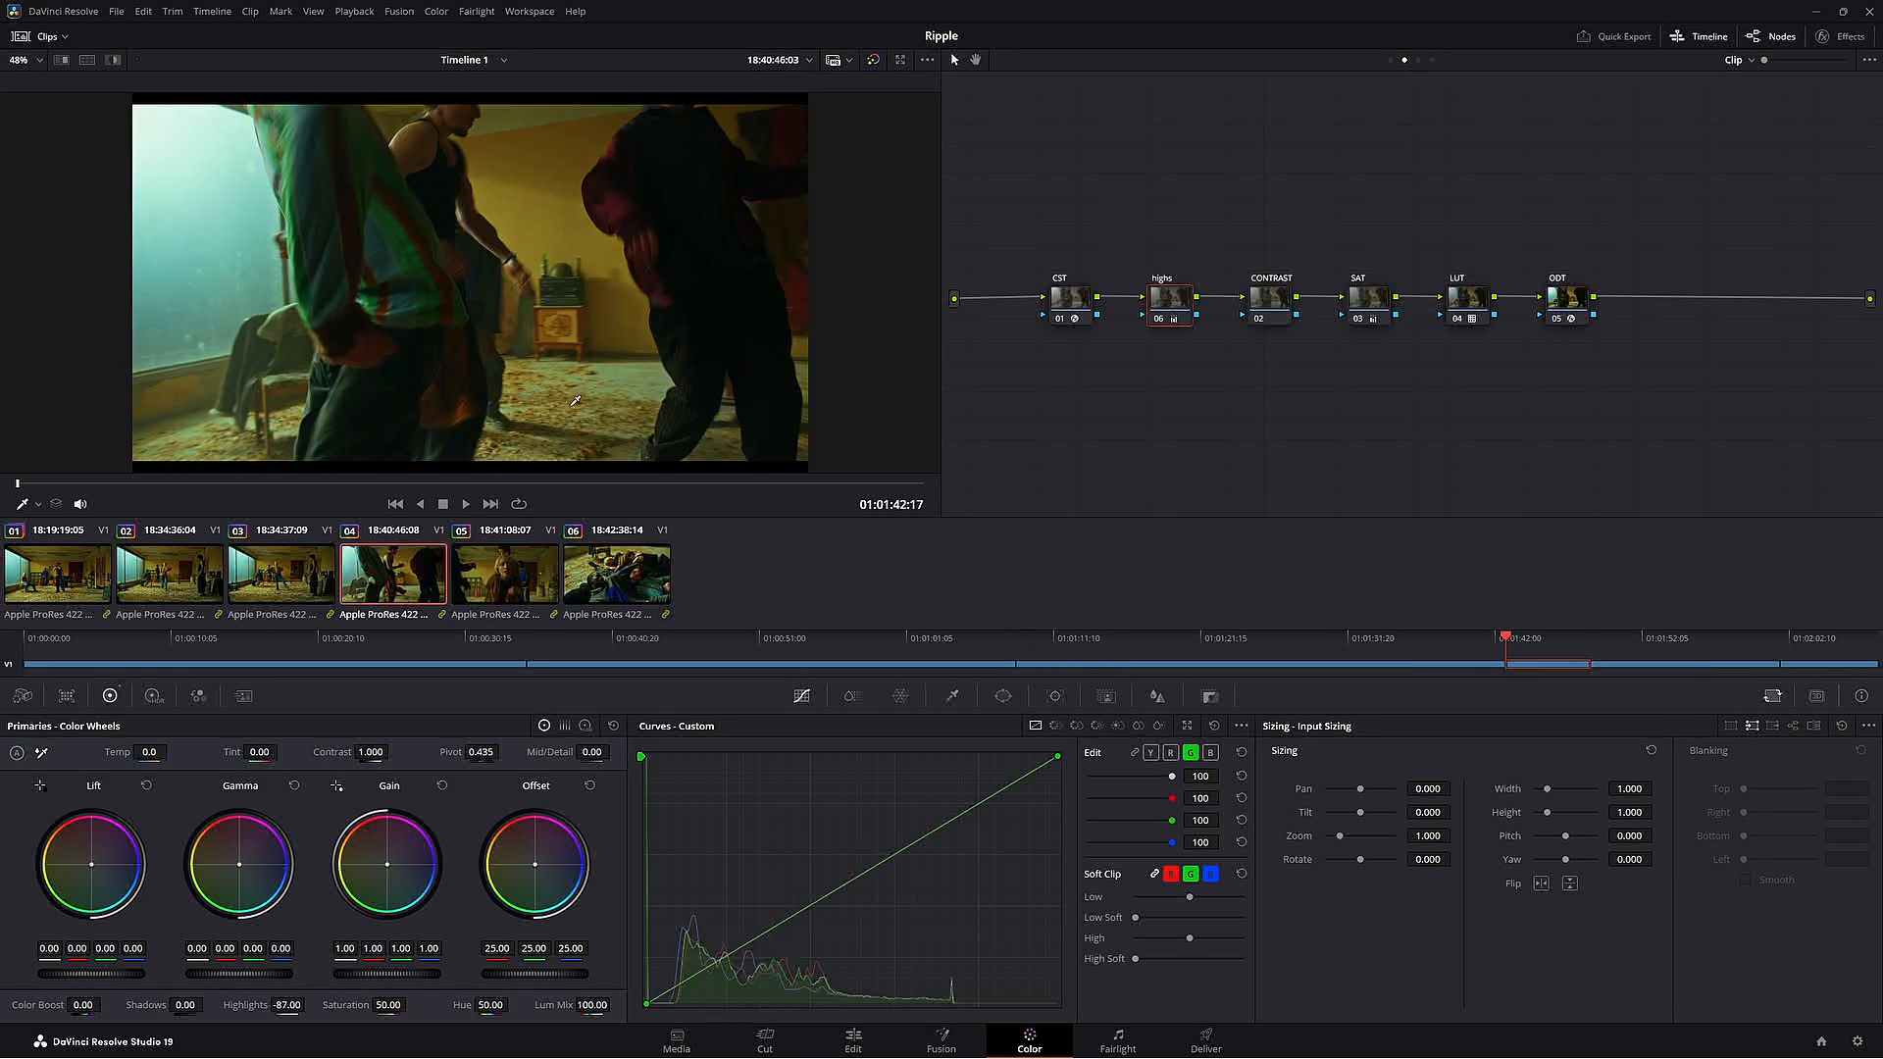
key("Up")
key("Up")
key("Up")
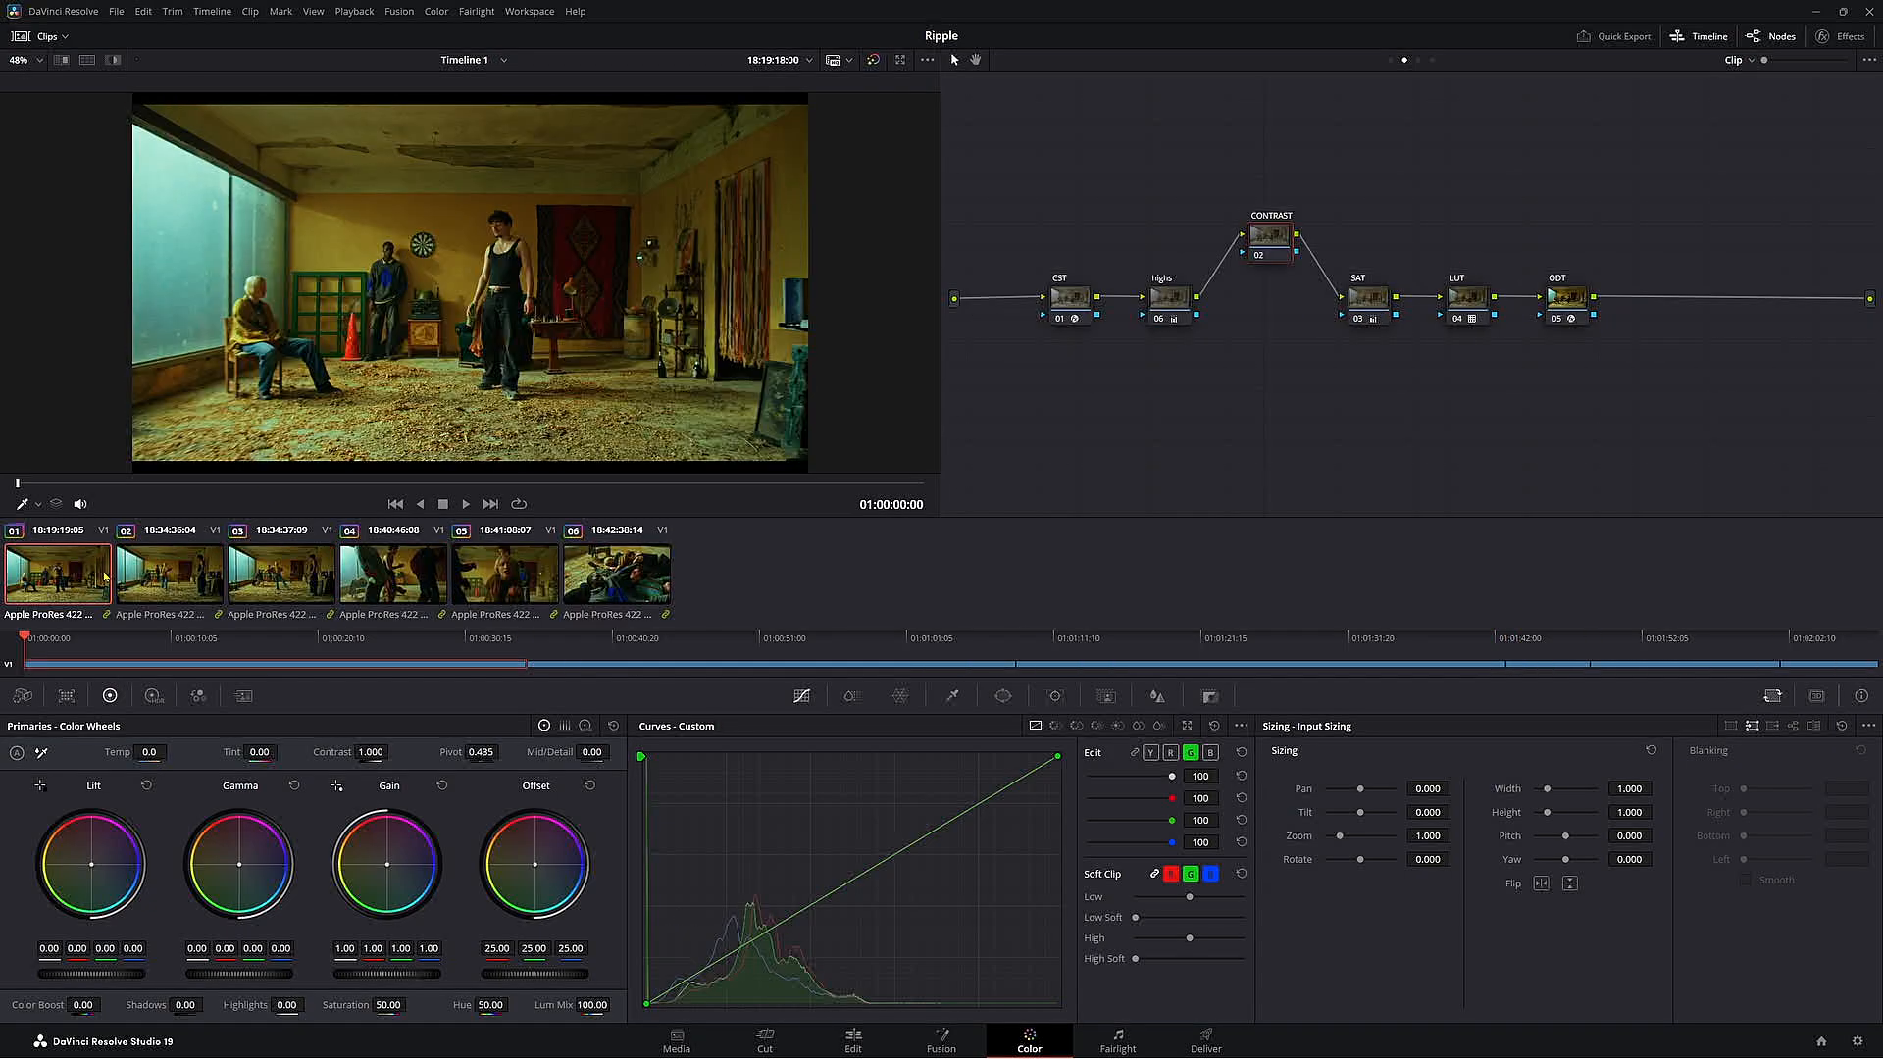